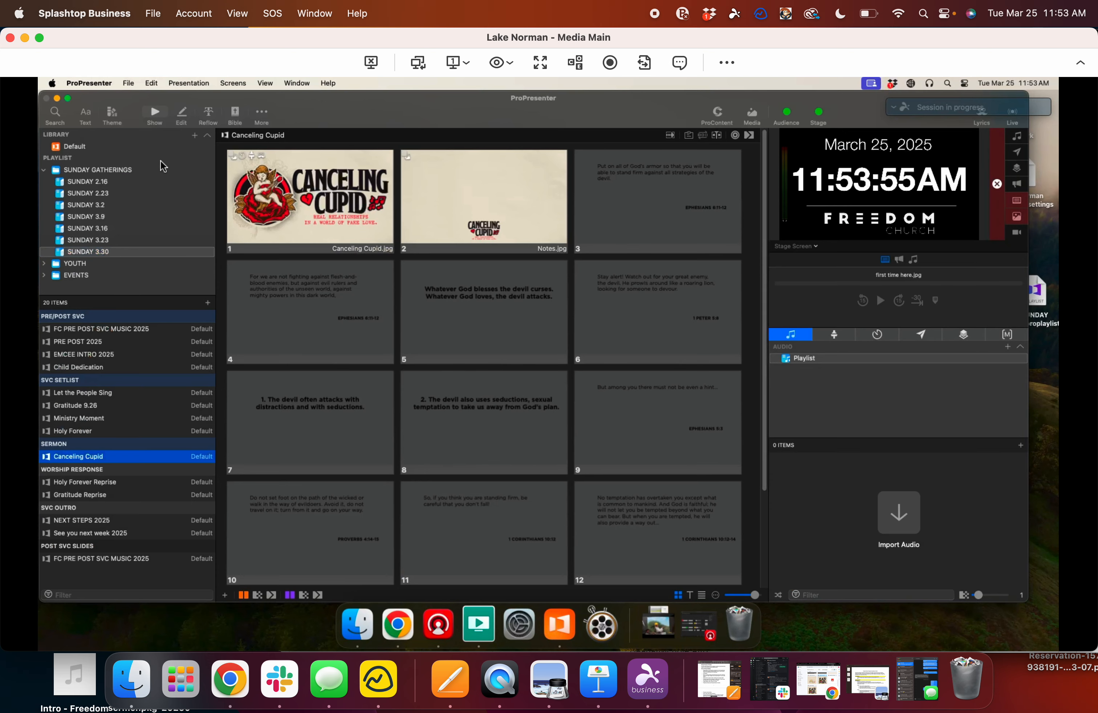
Step: Create a new presentation named "This is Jesus Part 1" in the Default library and add it to the SUNDAY 3.30 playlist
click(194, 136)
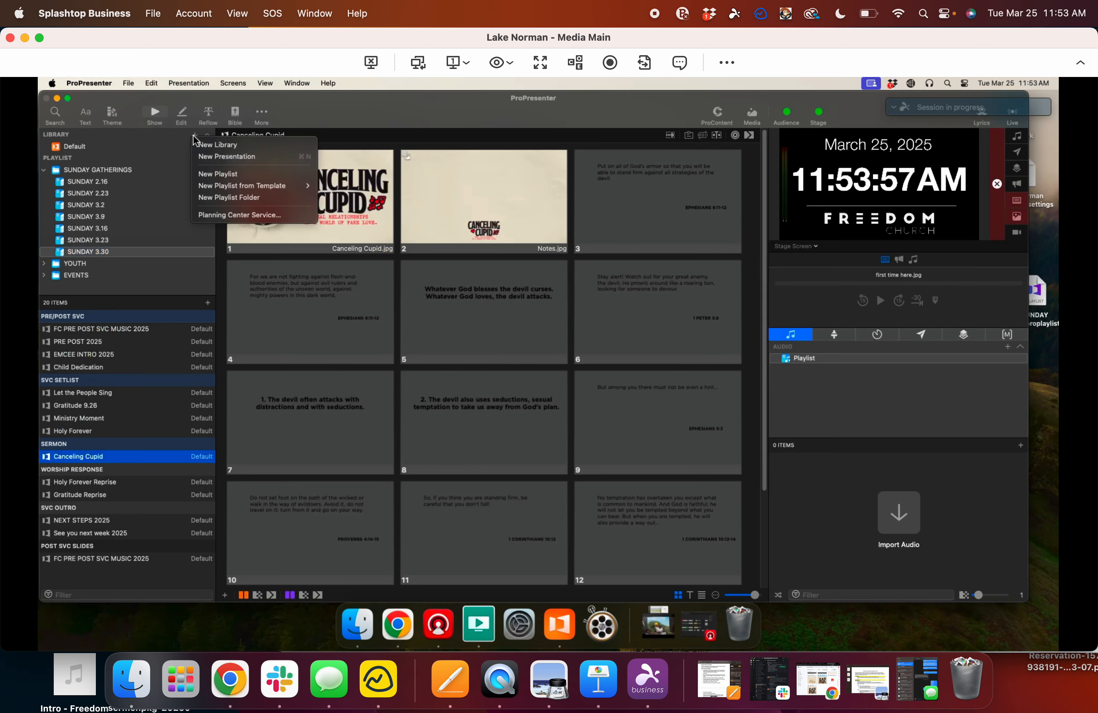
click(205, 160)
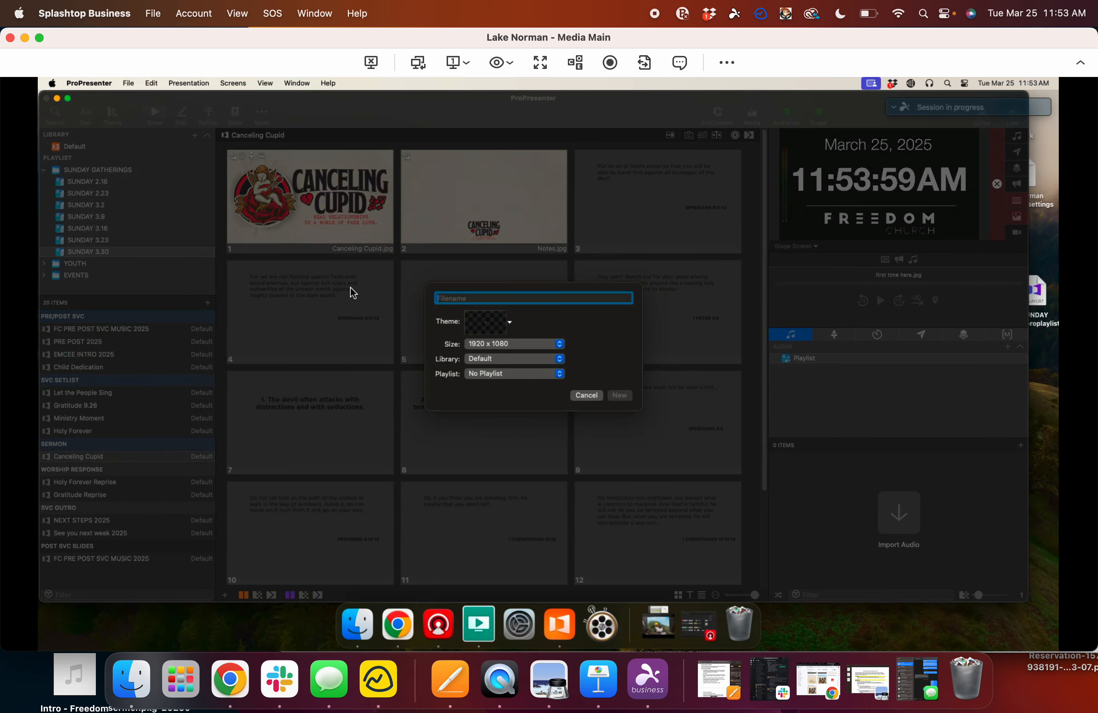
text(Th)
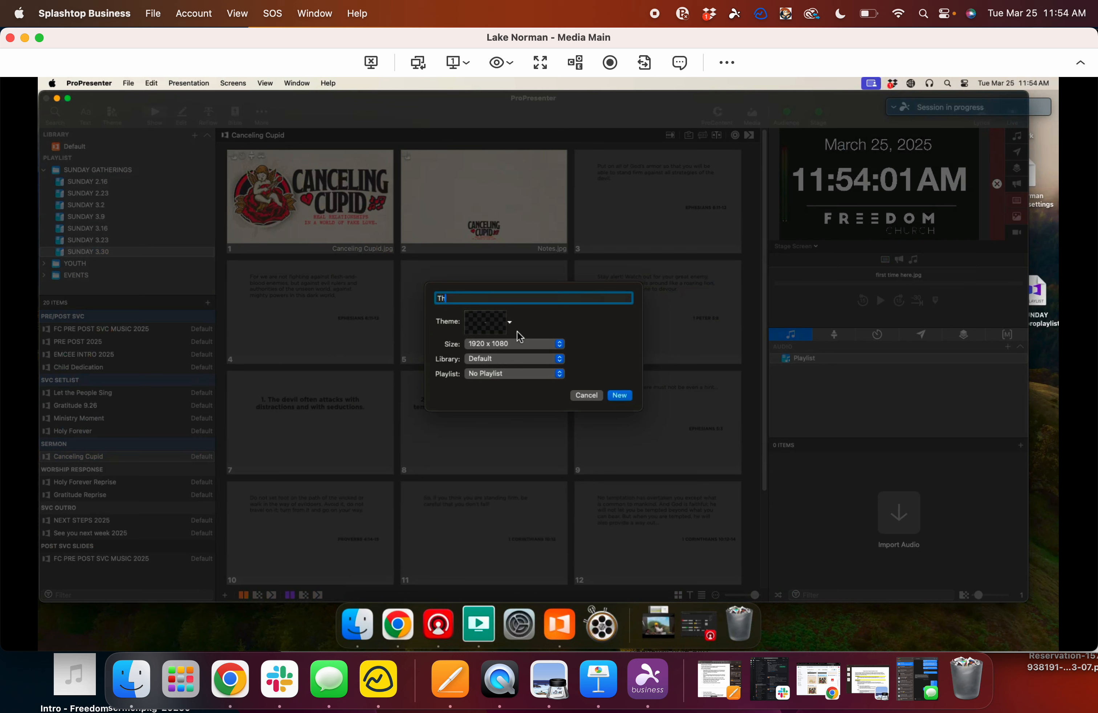
text(is is Jesus Part 1)
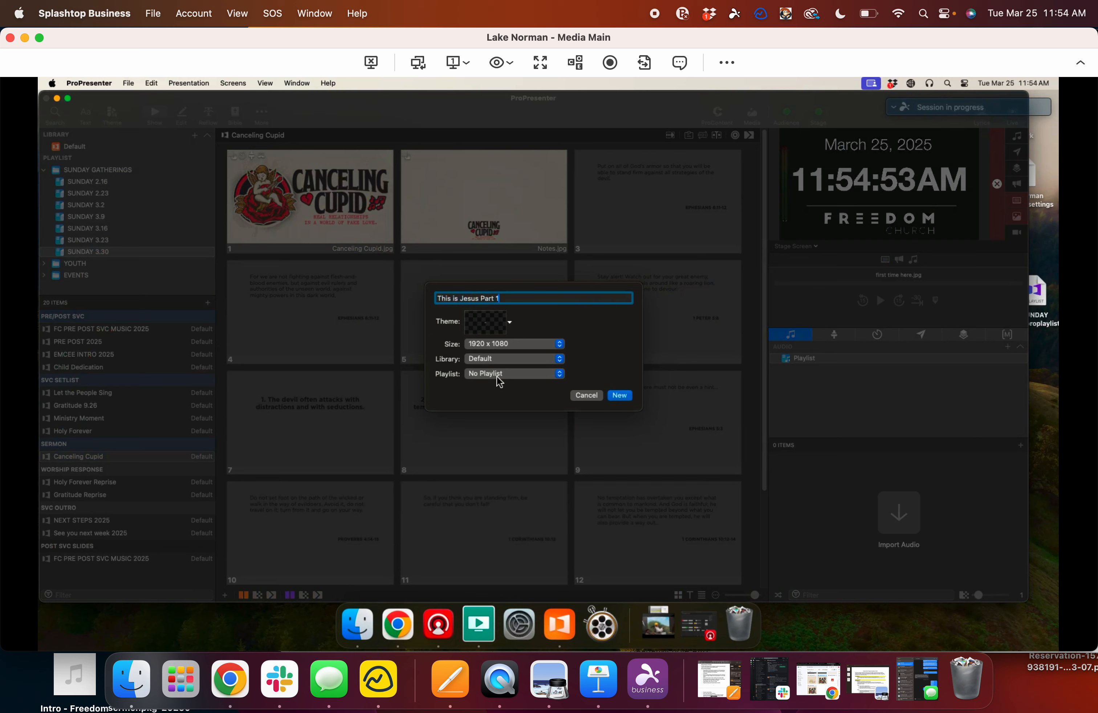
click(500, 373)
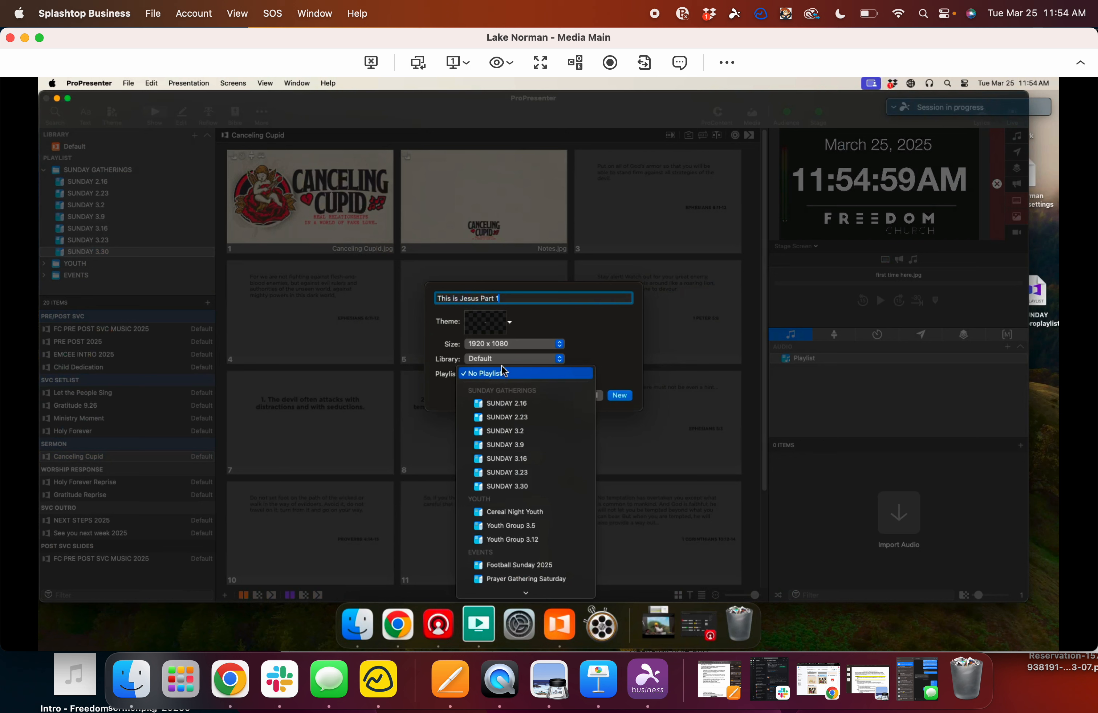
click(502, 488)
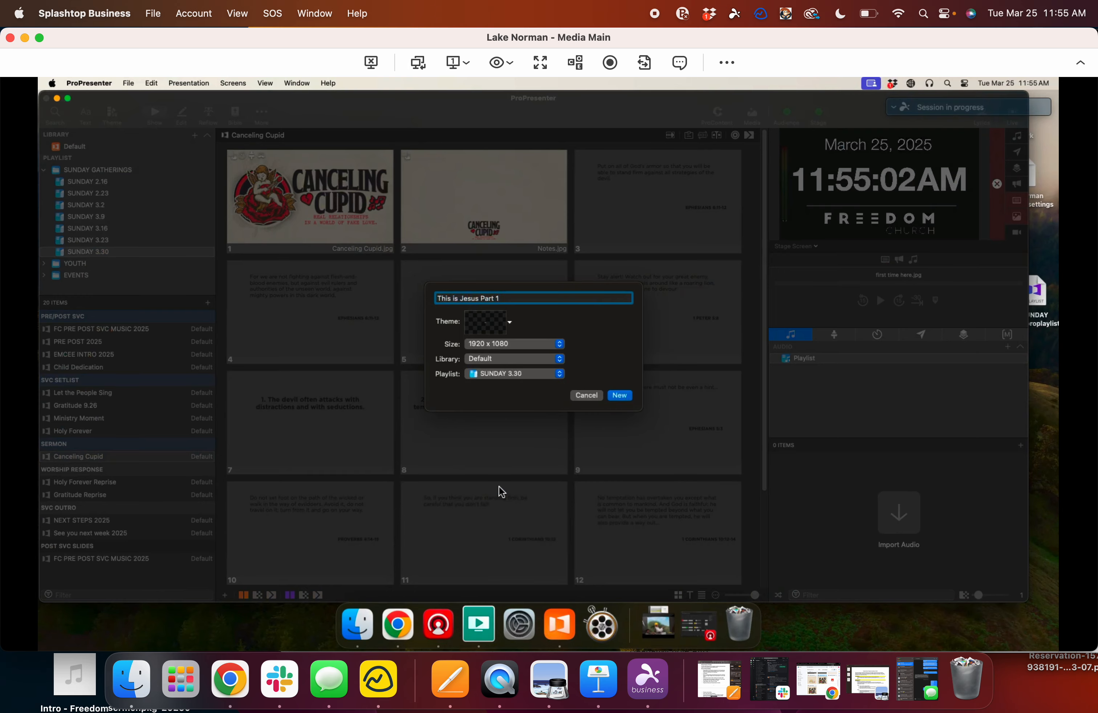
click(620, 396)
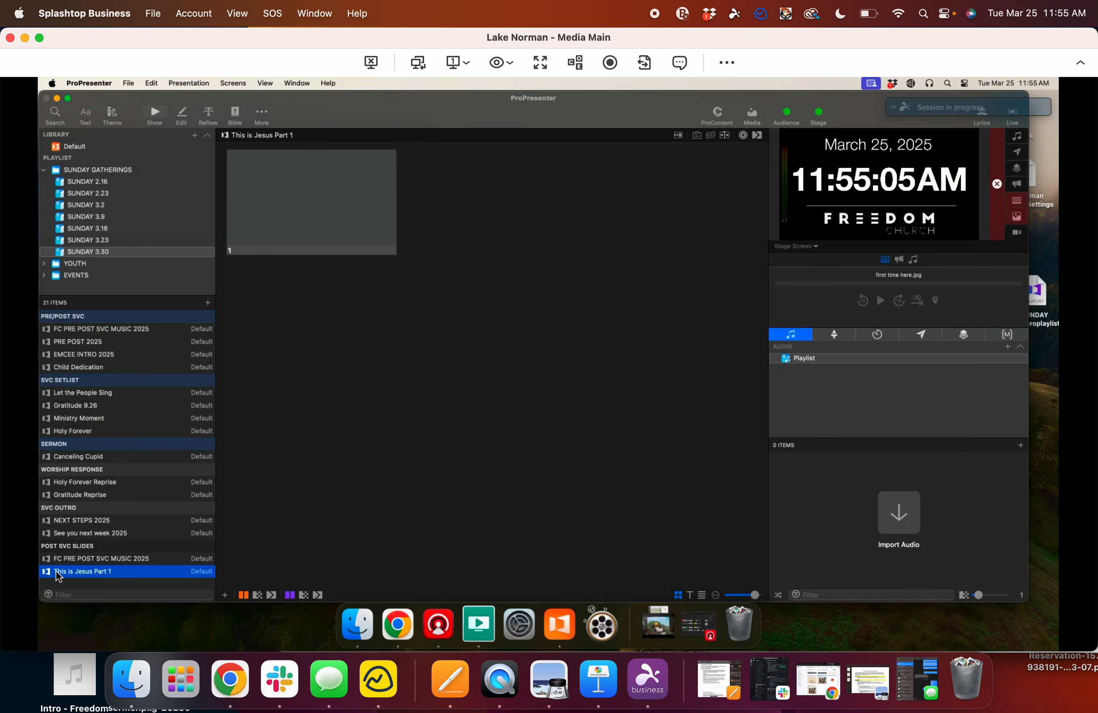
Step: Move This is Jesus Part 1 into the playlist's SERMON section and delete the Canceling Cupid presentation from it
drag(58, 577, 64, 460)
click(93, 458)
right_click(95, 461)
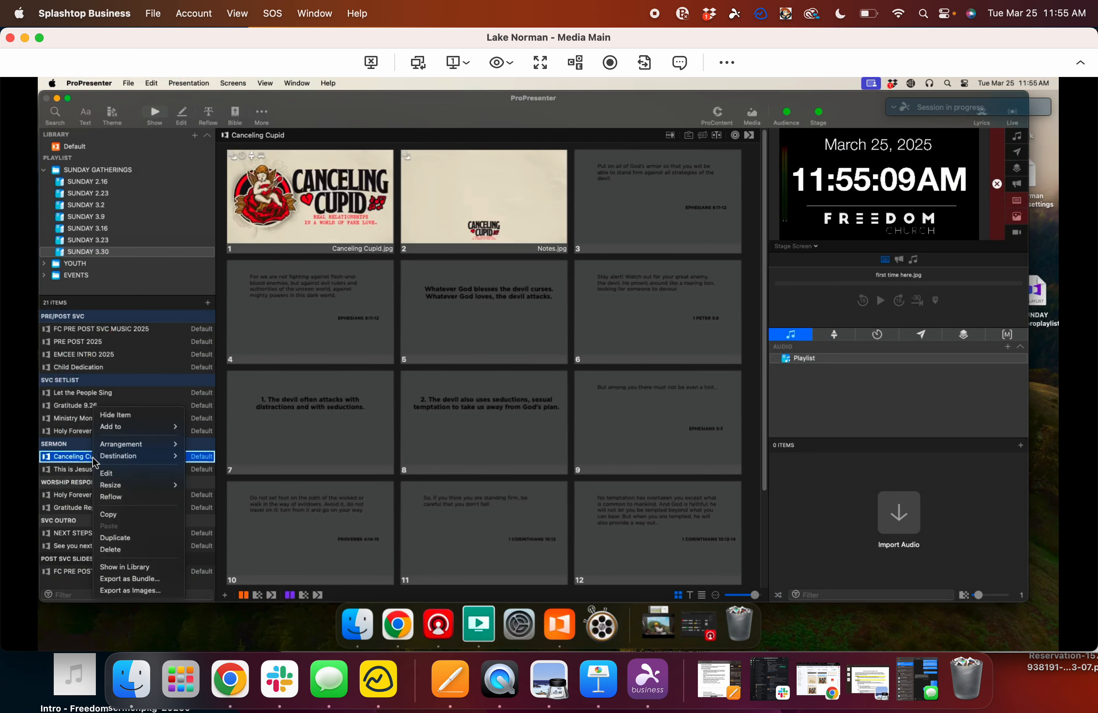
click(113, 550)
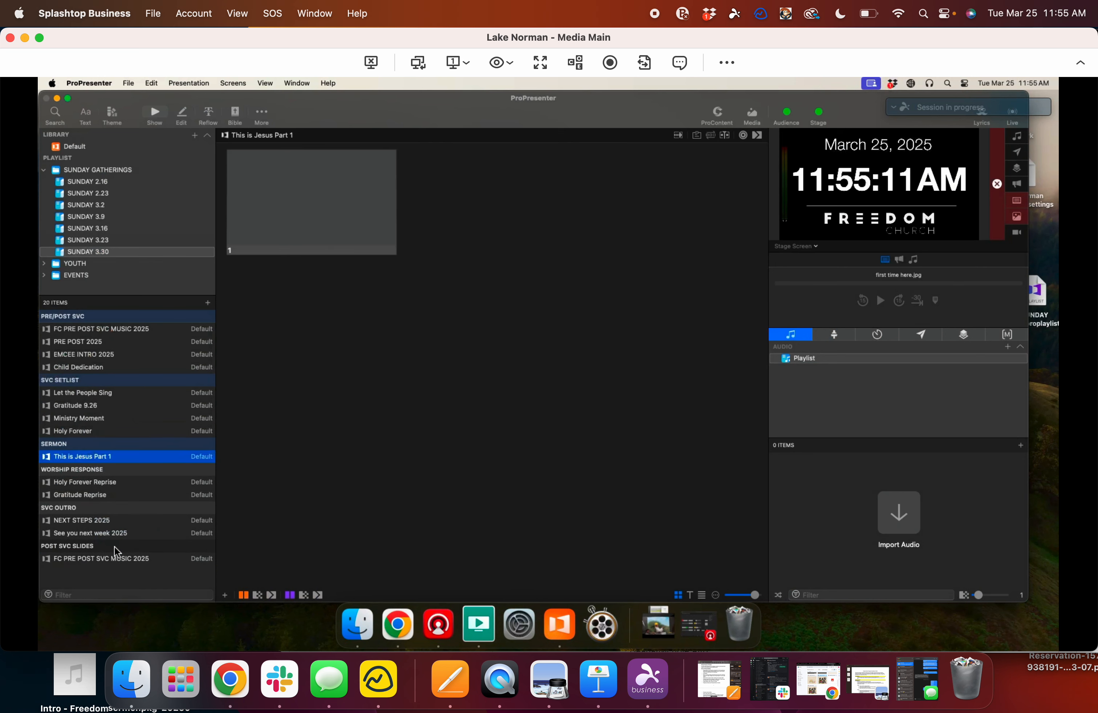
Step: In Finder, open the This is Jesus folder inside Dropbox's Campus Content, Graphics & Video, Sermon Art folders
click(359, 628)
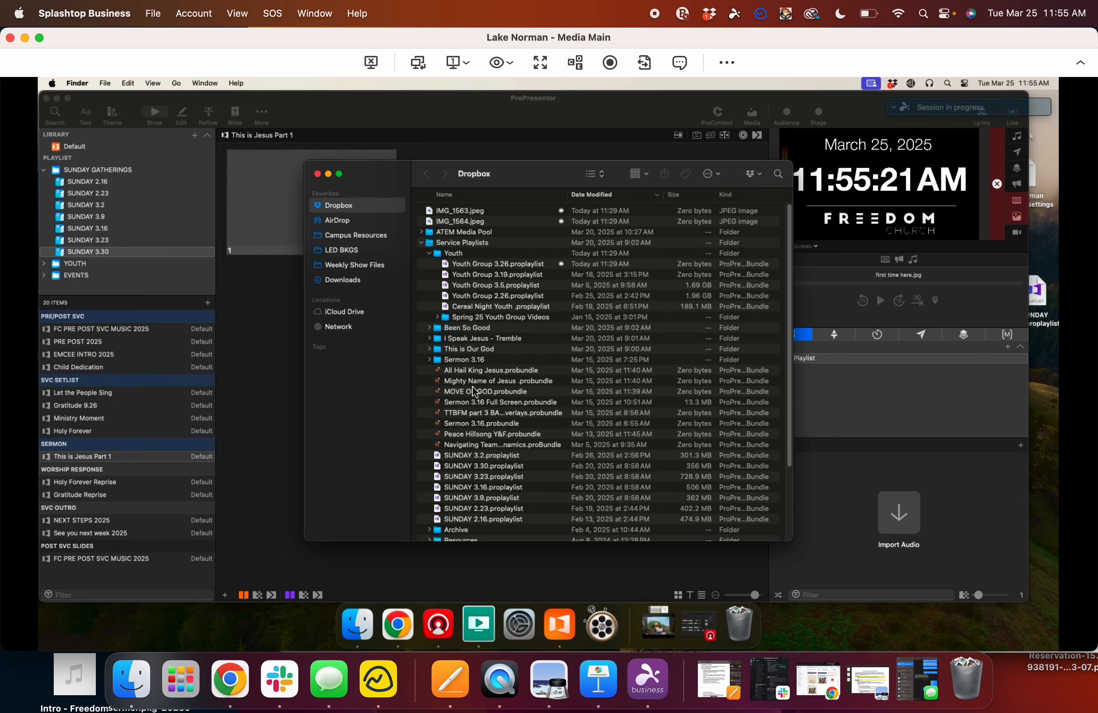
click(421, 242)
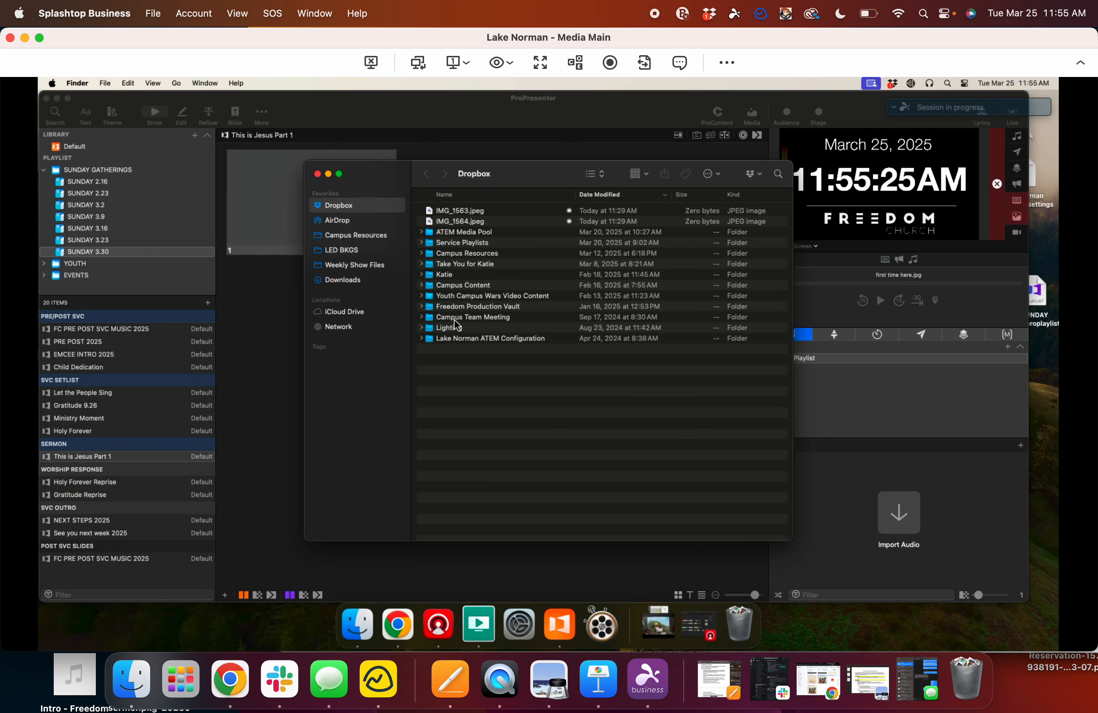
click(456, 288)
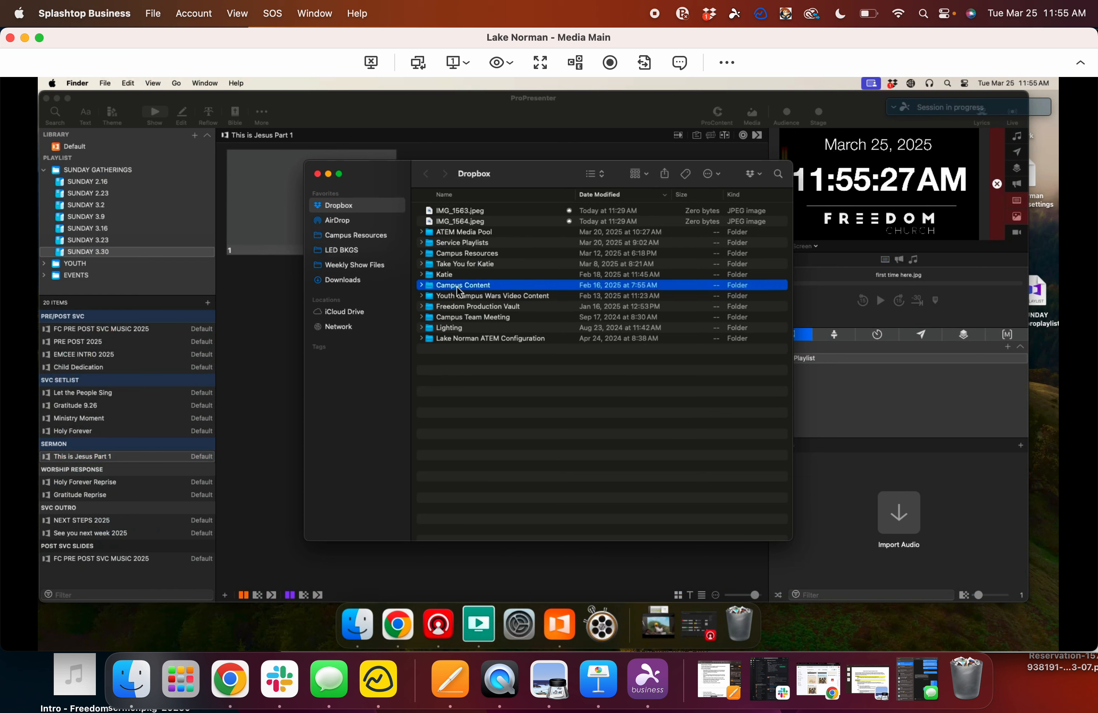
double_click(458, 287)
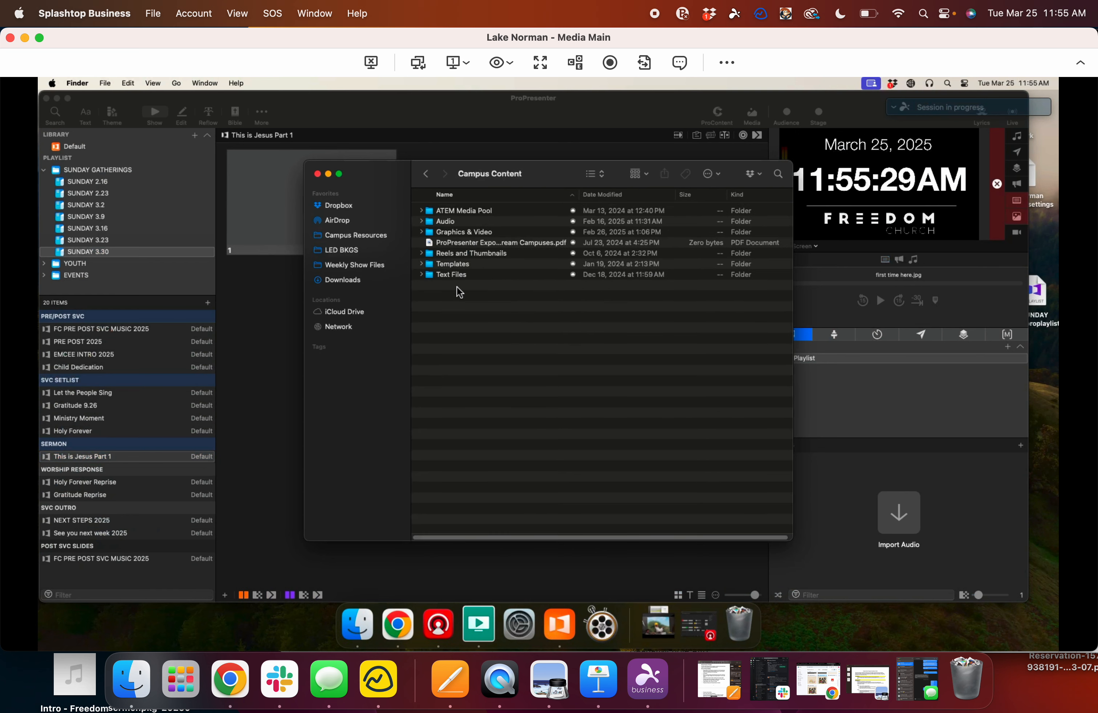
double_click(466, 232)
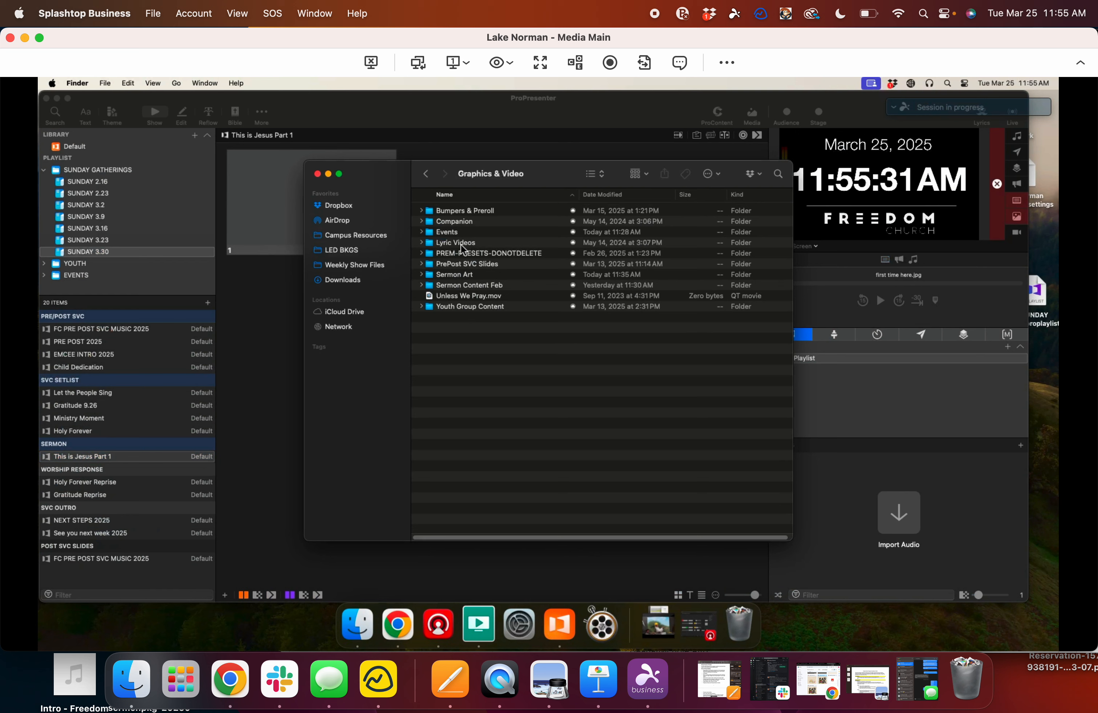
double_click(450, 274)
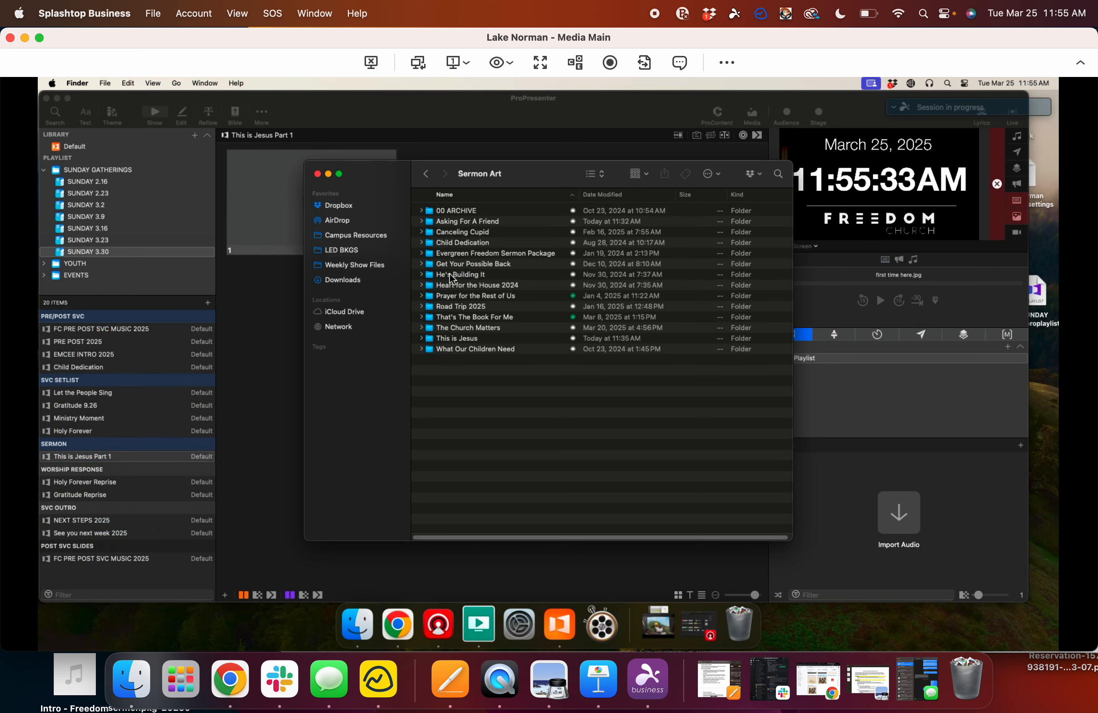
double_click(452, 341)
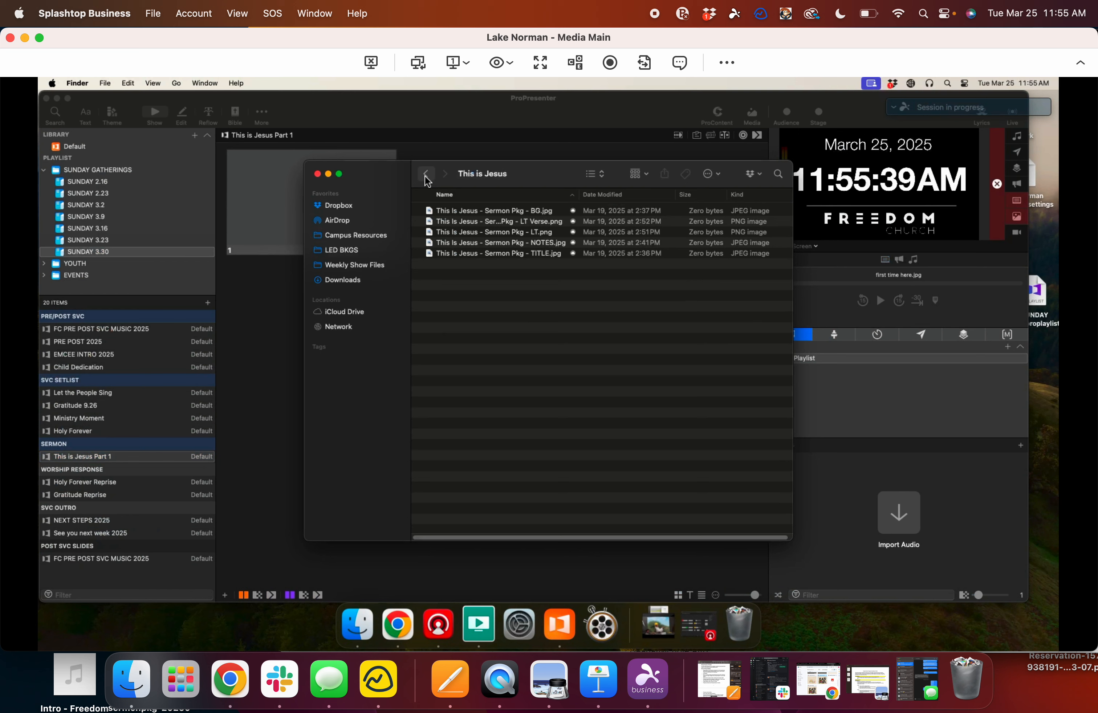
Step: Make the This Is Jesus sermon package's TITLE.jpg and NOTES.jpg images available offline
right_click(471, 253)
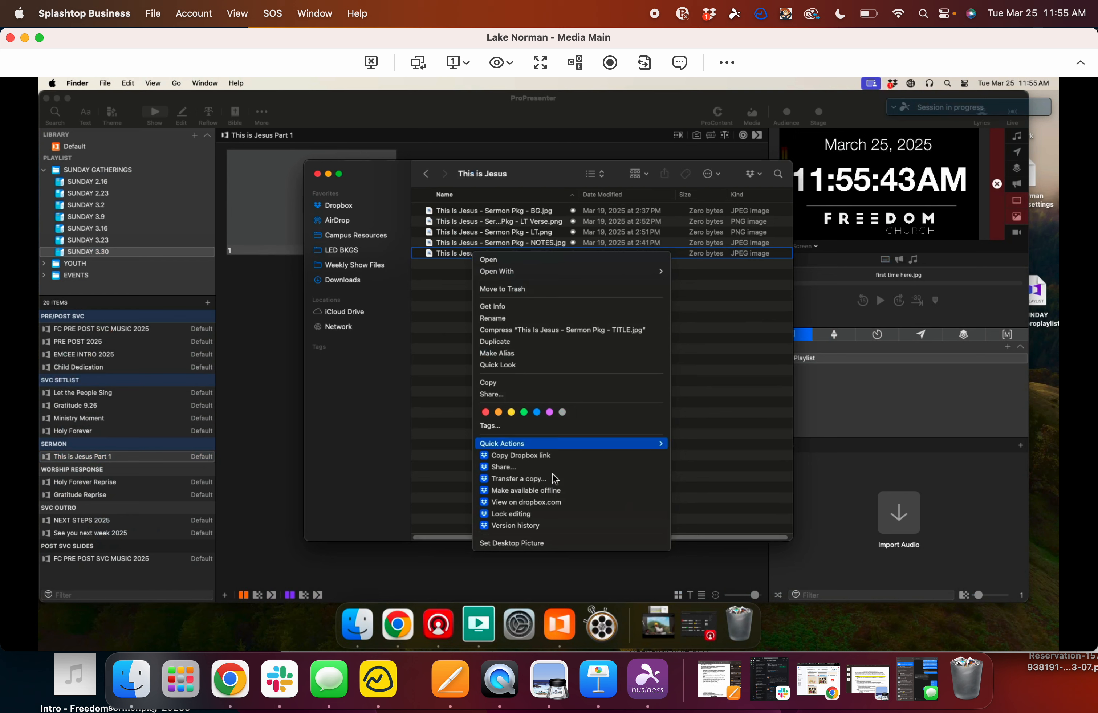
click(542, 492)
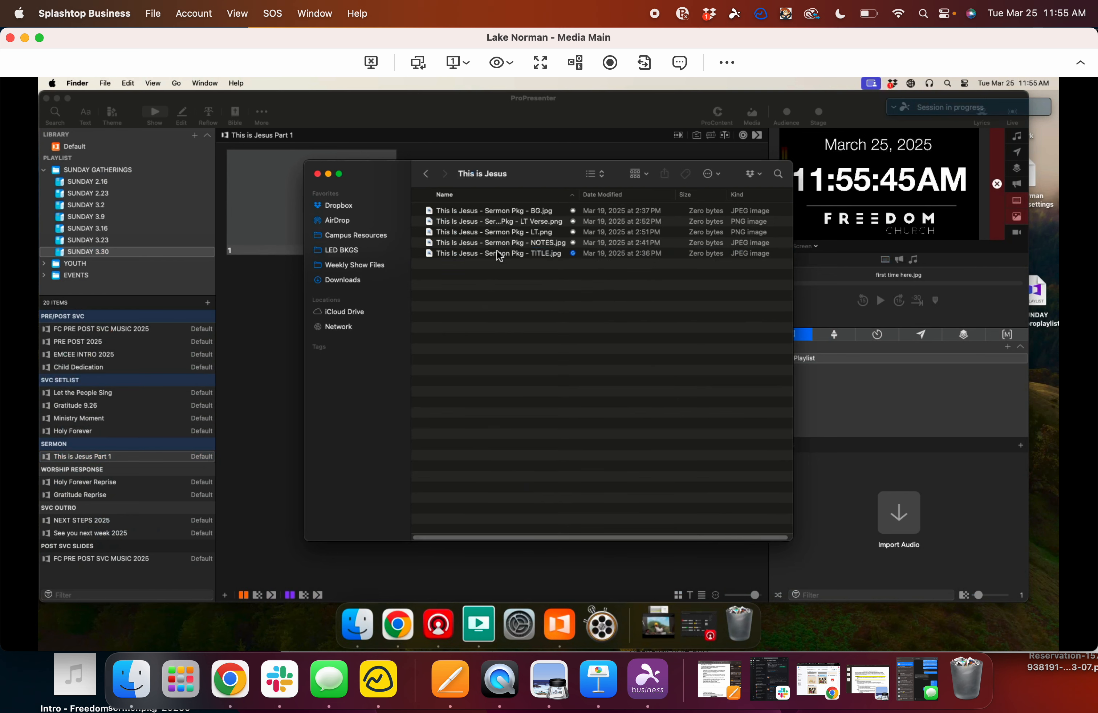
right_click(487, 245)
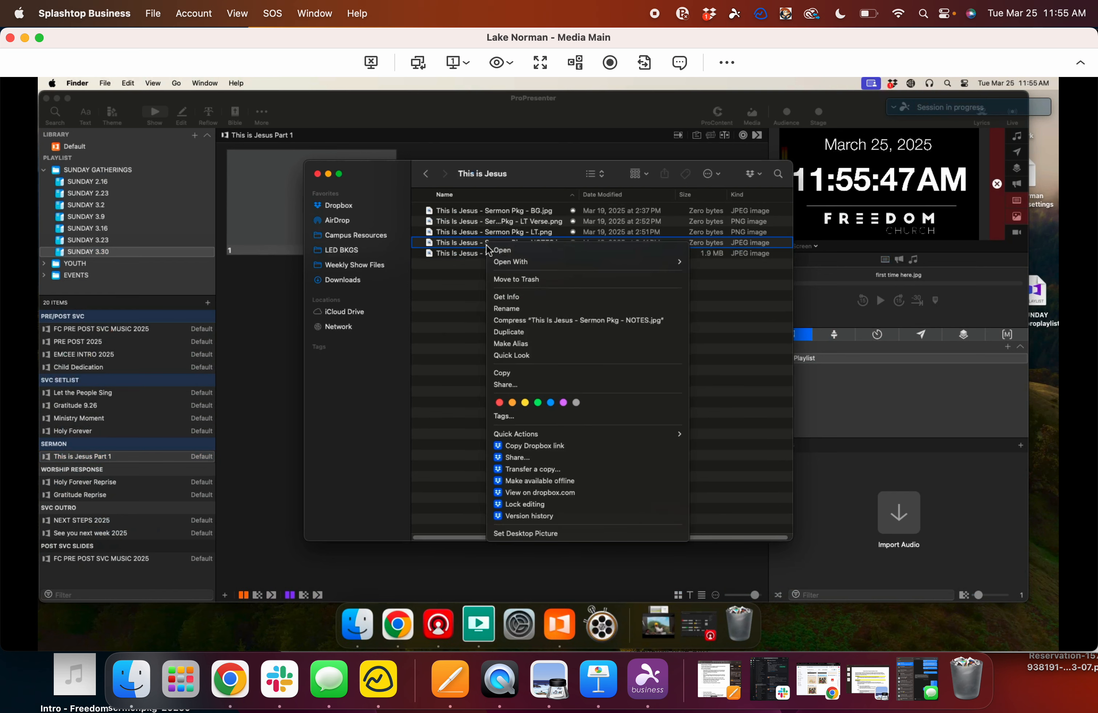
click(533, 480)
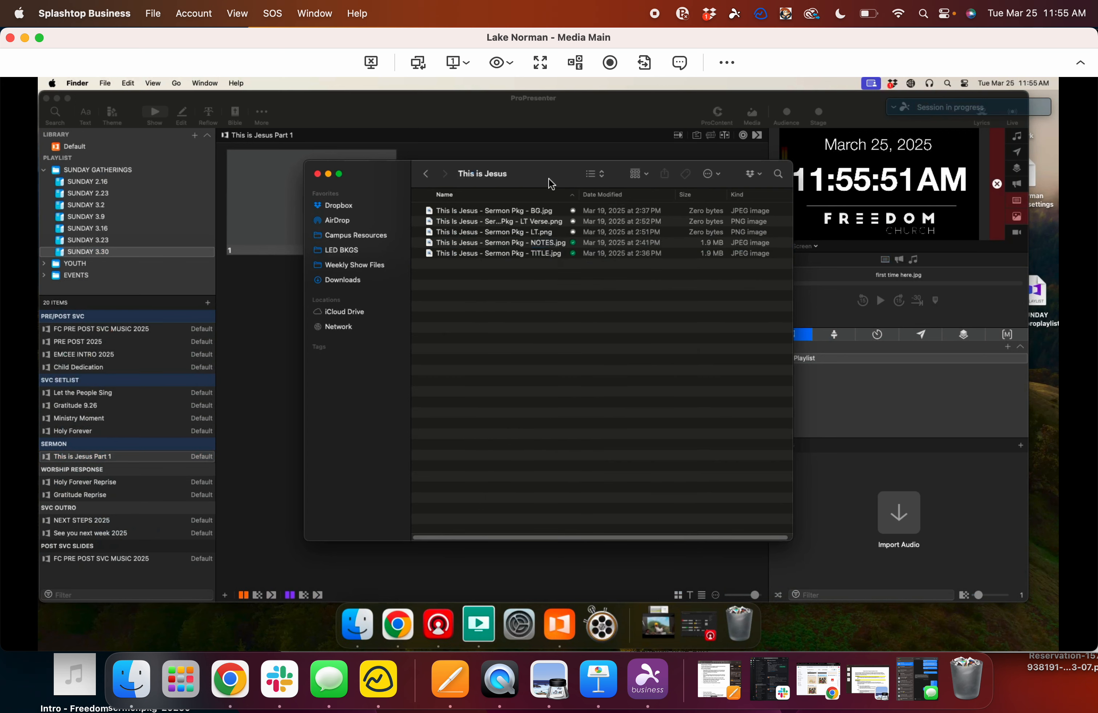
Step: Place the TITLE.jpg image on the presentation's first slide and add NOTES.jpg as a second slide, then minimize the Finder window
drag(551, 184, 667, 201)
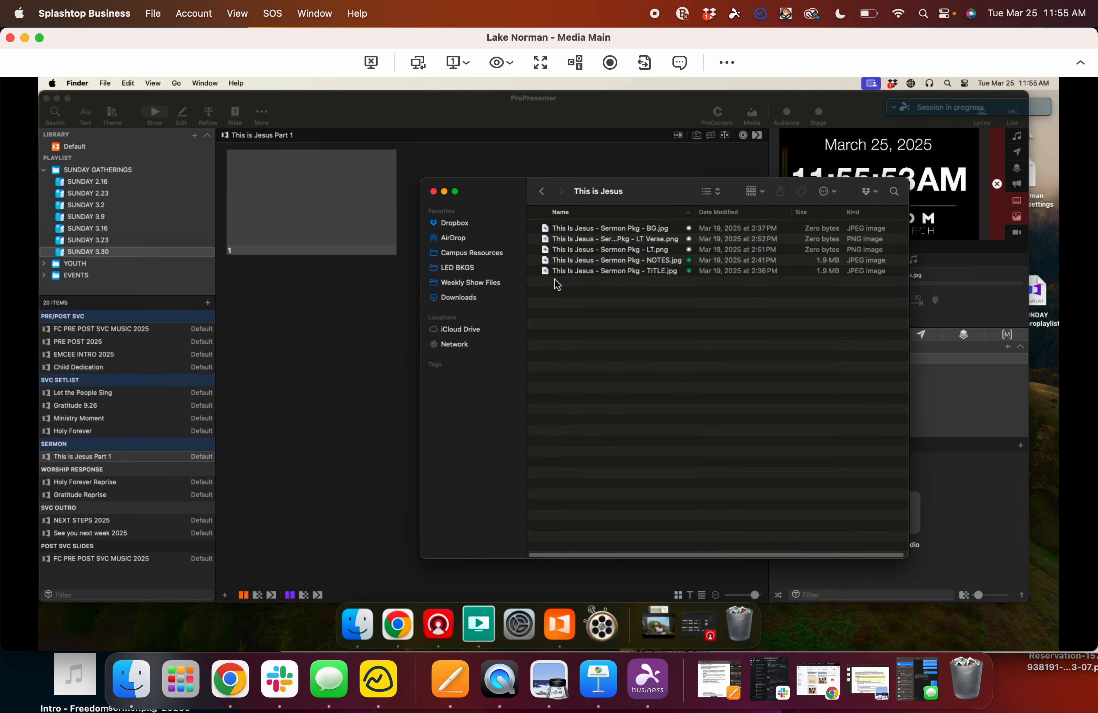
drag(546, 269, 312, 222)
drag(555, 272, 264, 215)
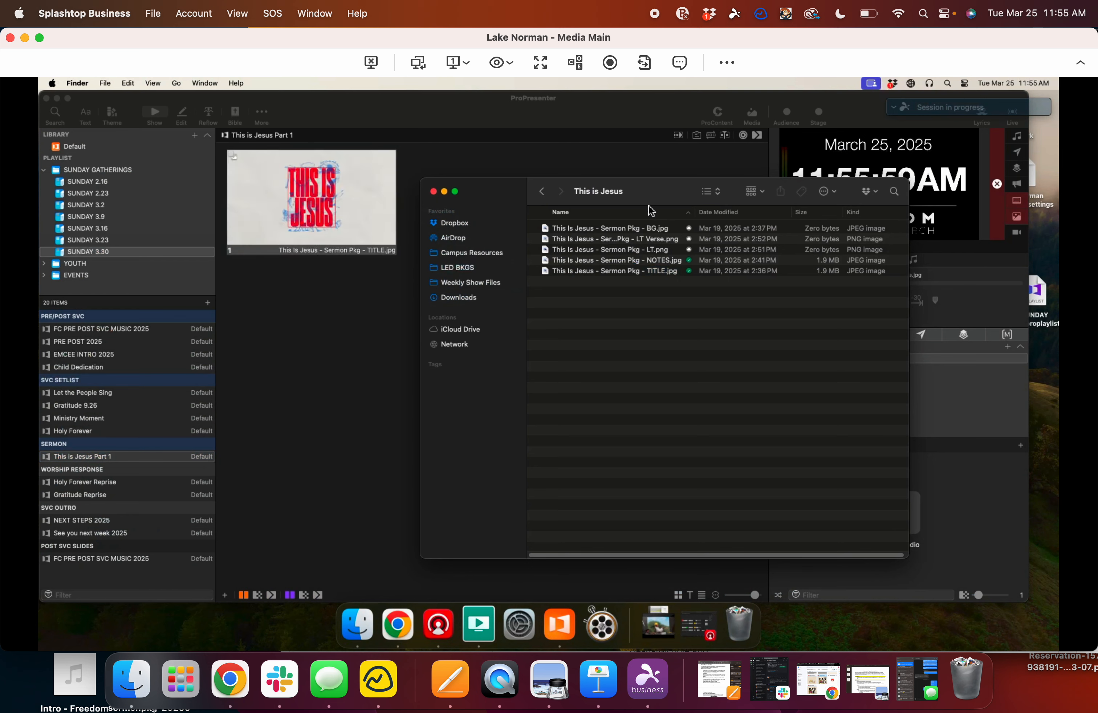
drag(544, 261, 410, 182)
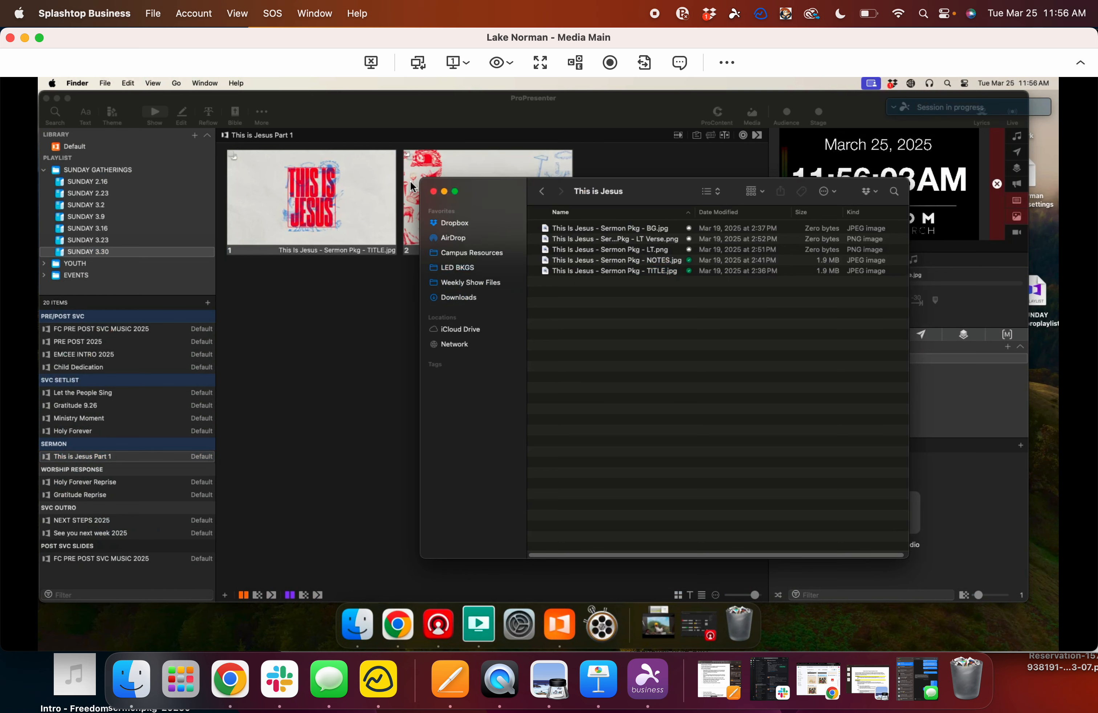
click(444, 192)
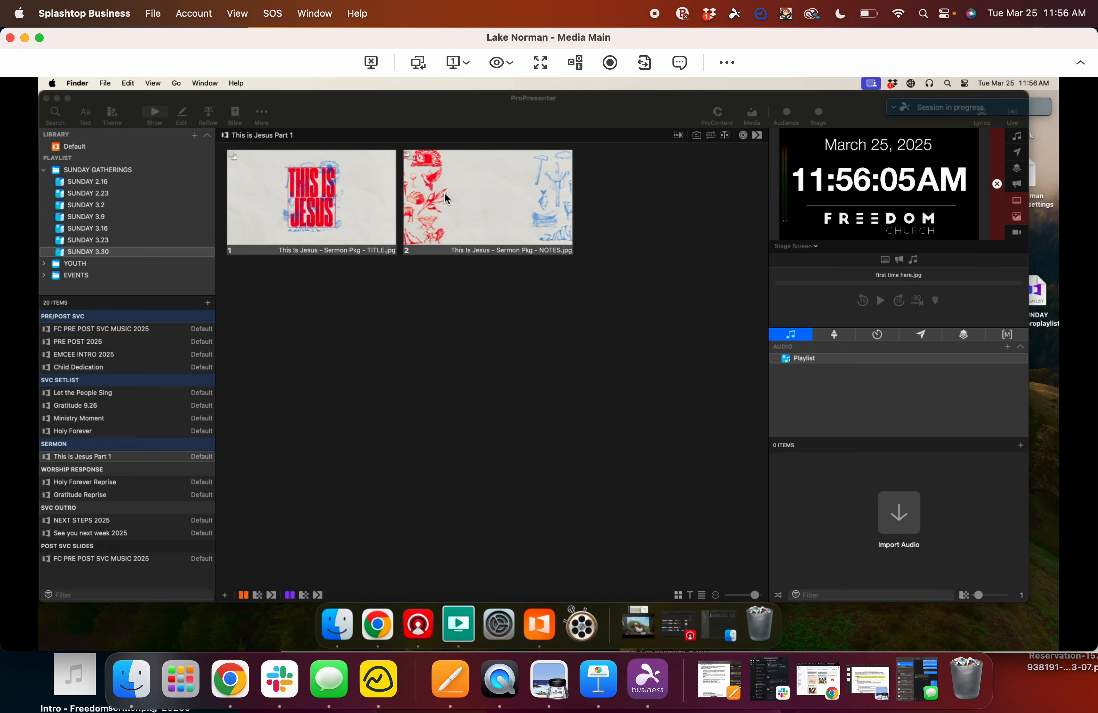
Step: Set the behavior of the NOTES.jpg media action on the second slide to Background
click(444, 192)
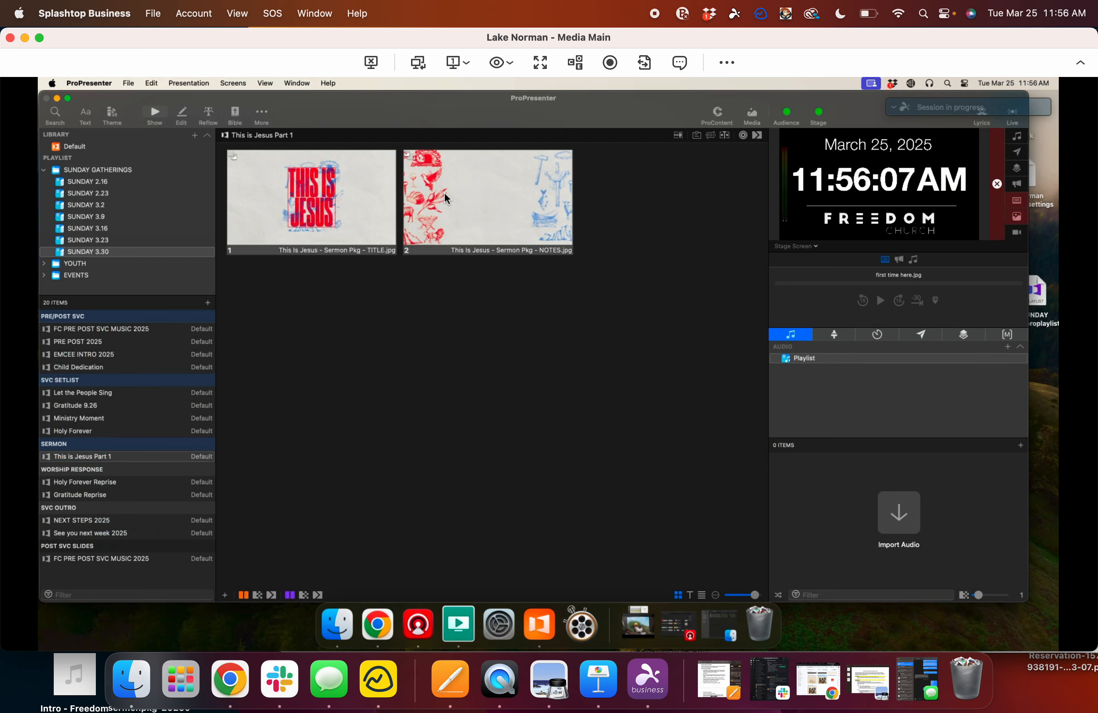
right_click(444, 192)
mouse_move(532, 288)
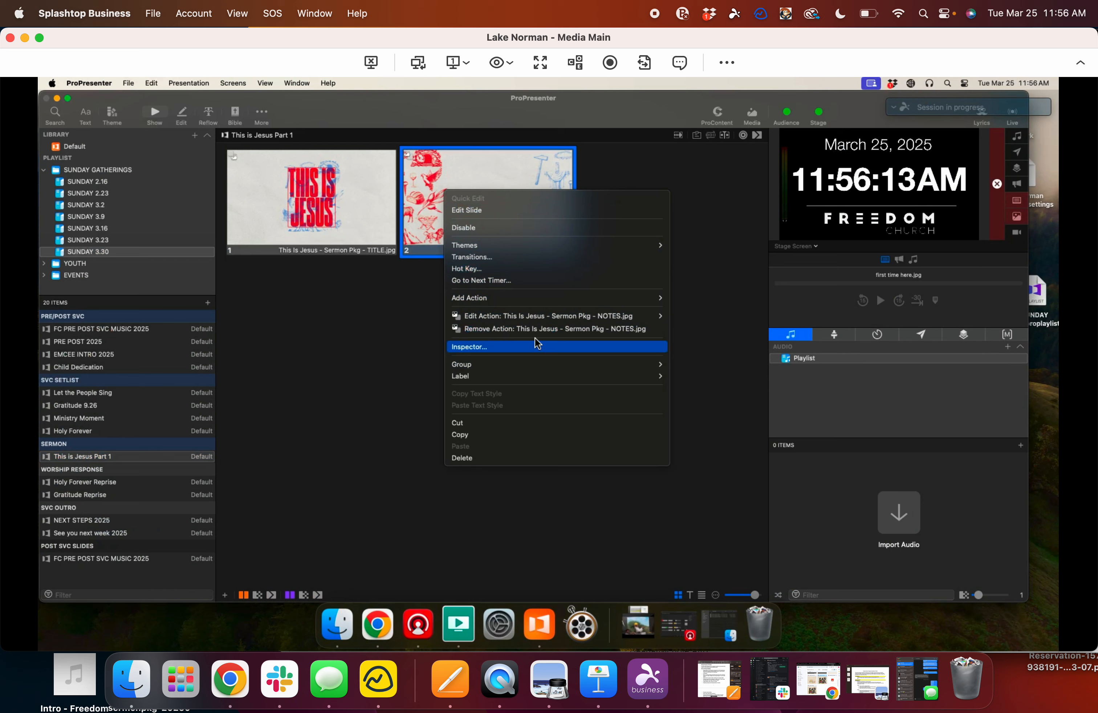
mouse_move(559, 316)
mouse_move(709, 333)
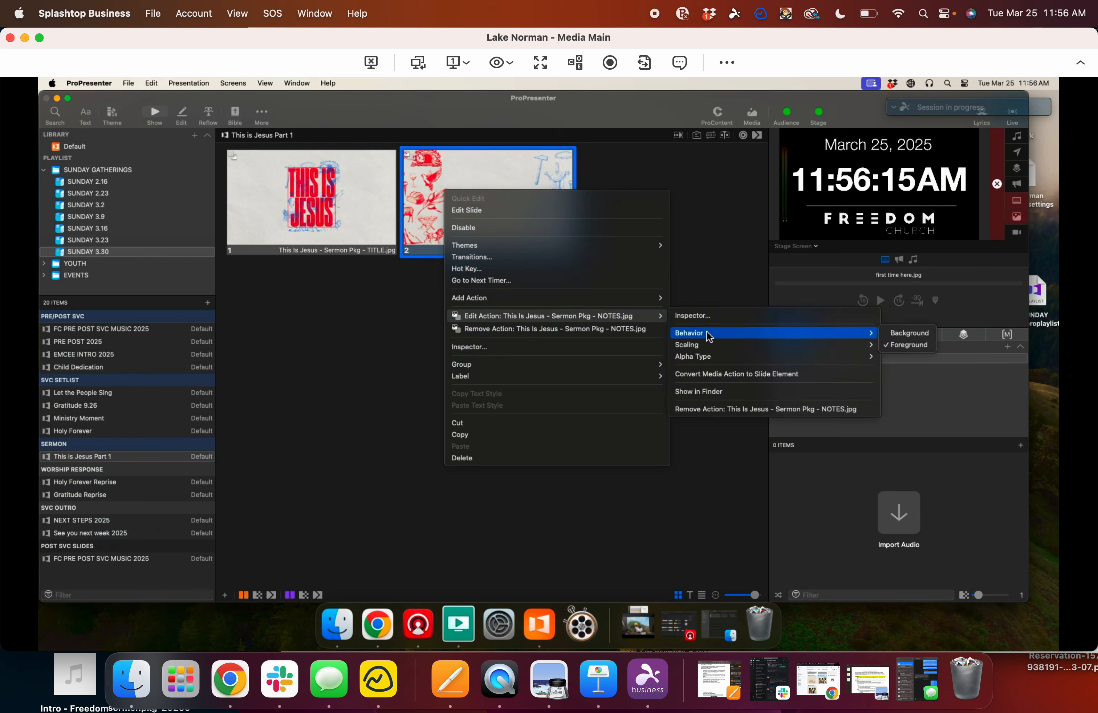
click(910, 333)
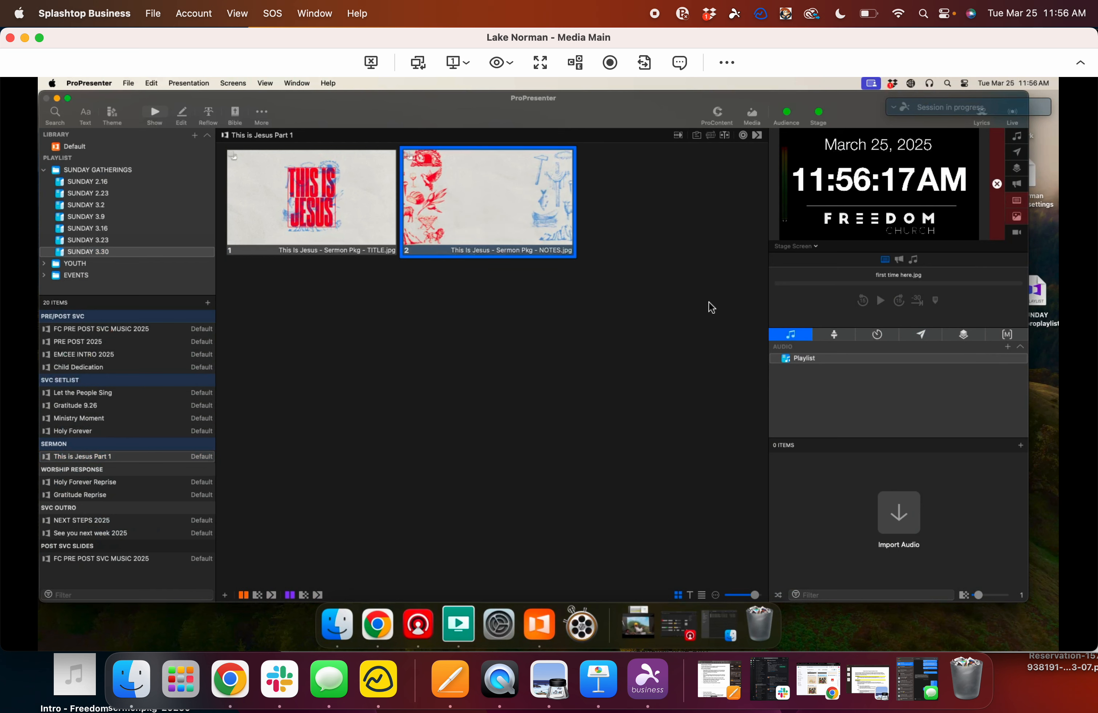
Step: Apply the Dissolve transition to the NOTES.jpg media on the second slide and close its inspector
right_click(416, 204)
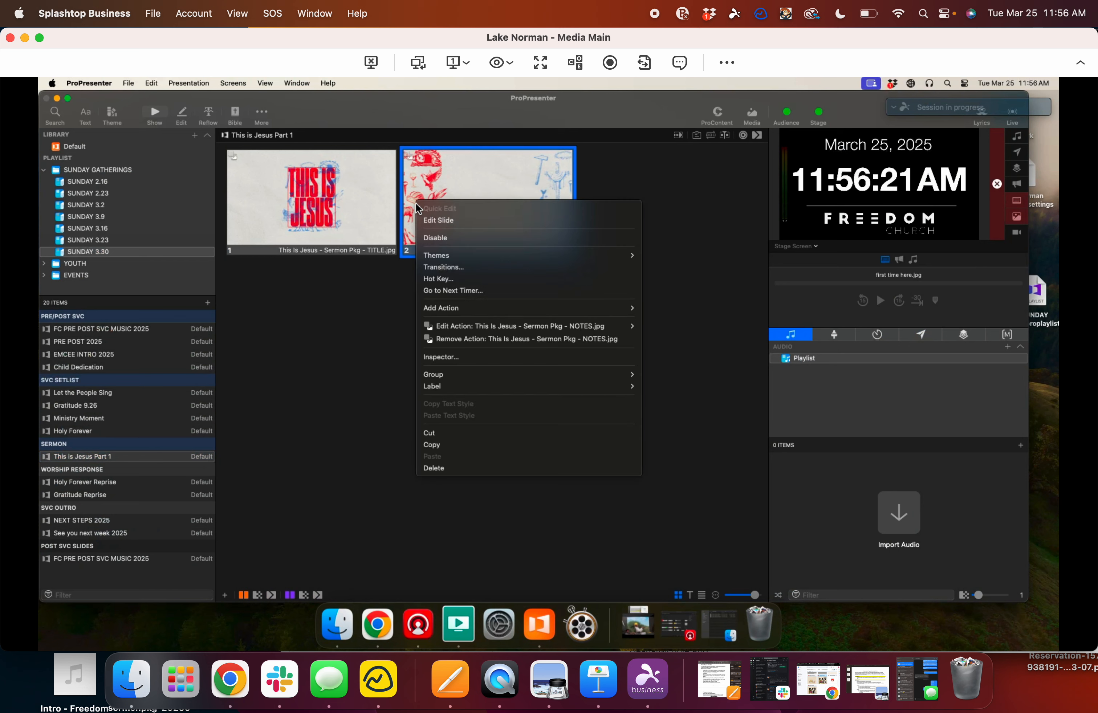
click(470, 361)
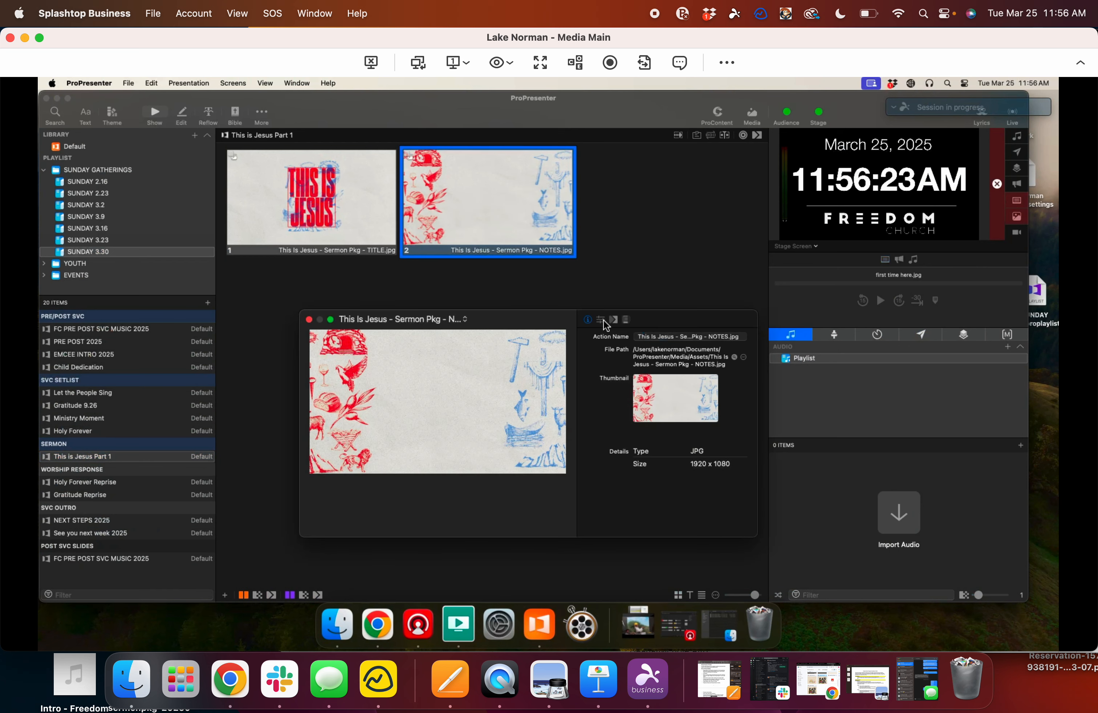
click(615, 320)
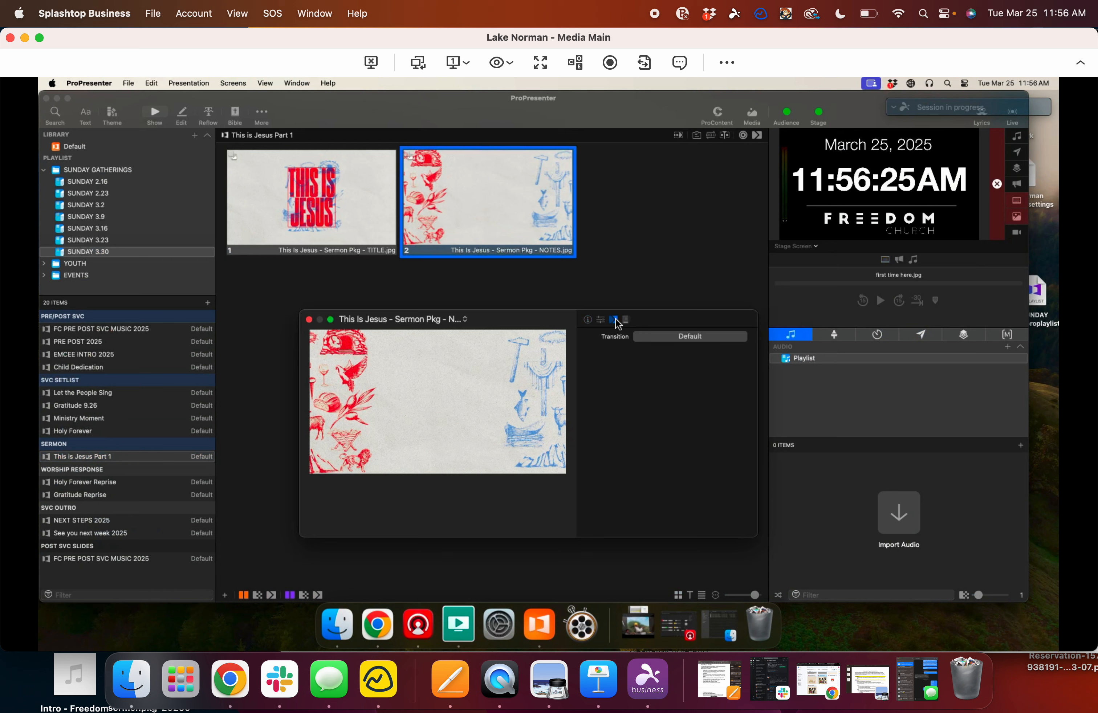
click(661, 339)
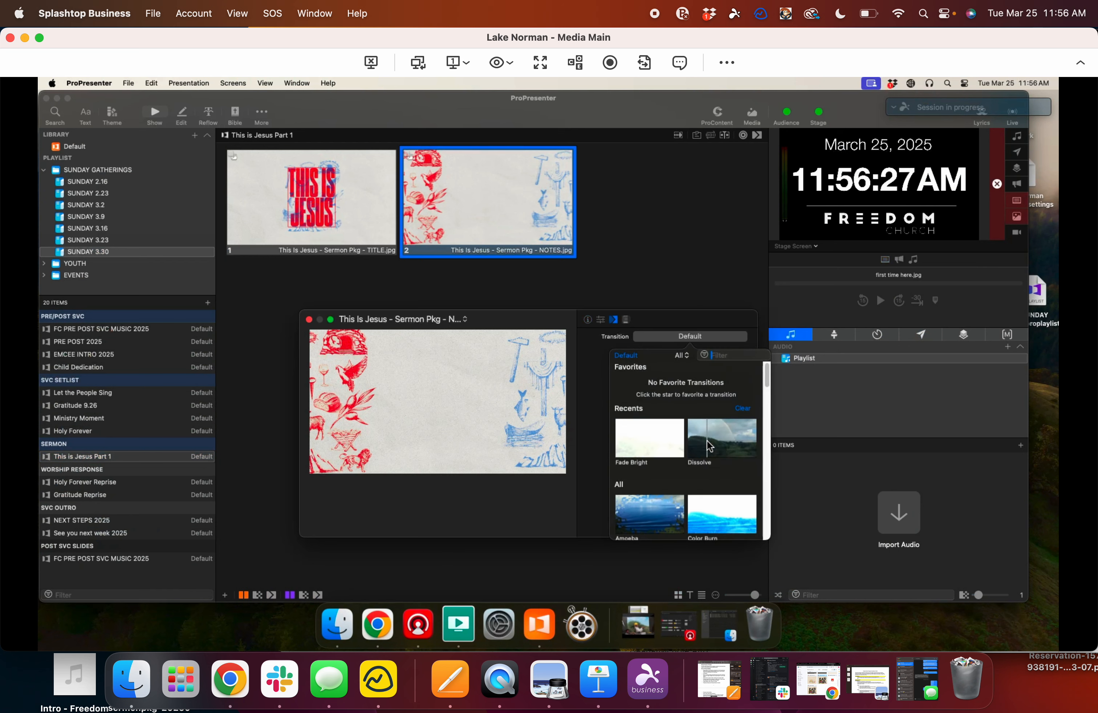
click(711, 447)
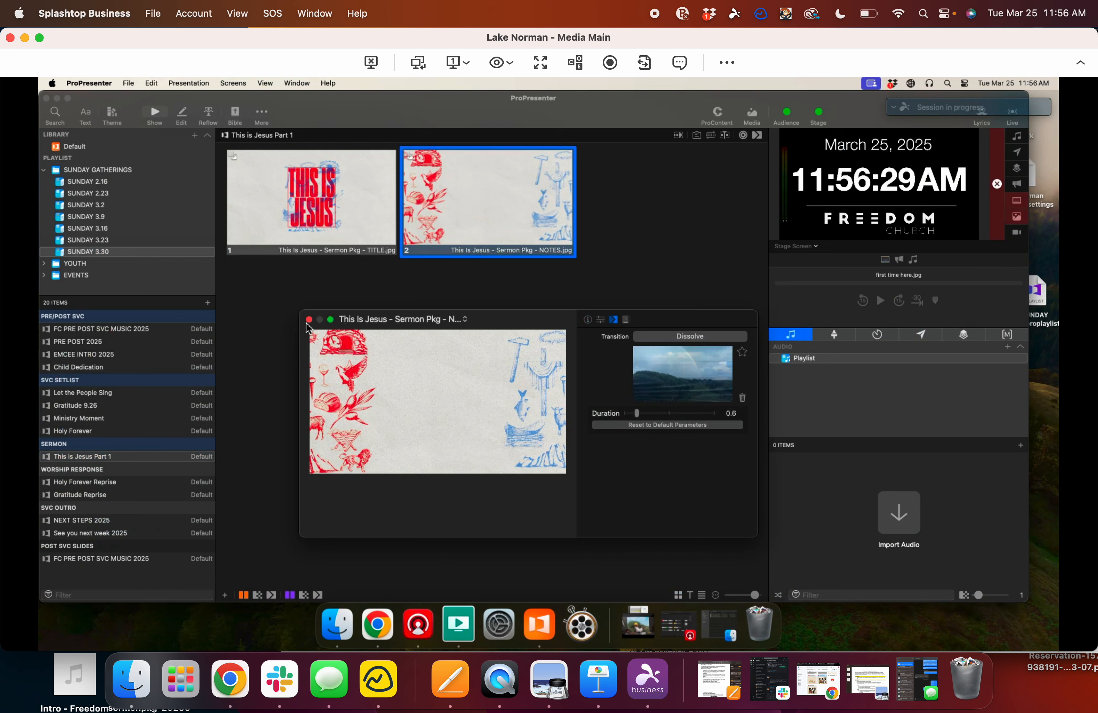
click(308, 319)
Step: Apply the Dissolve transition to the TITLE.jpg media on the first slide and close its inspector
right_click(336, 213)
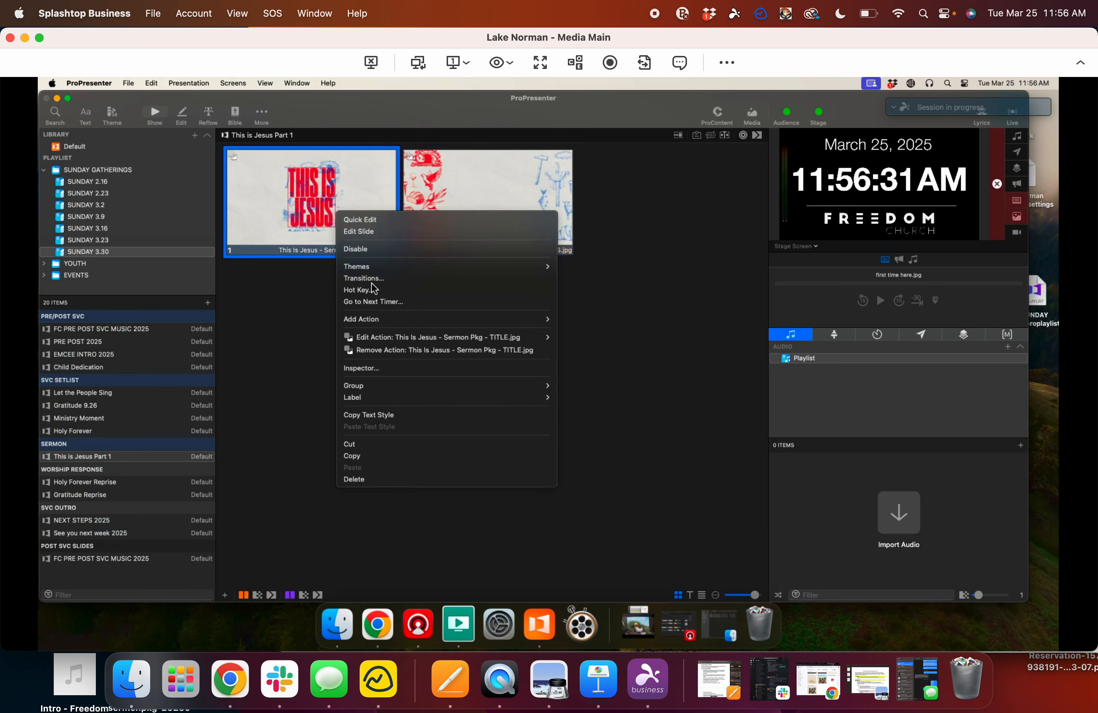
click(397, 369)
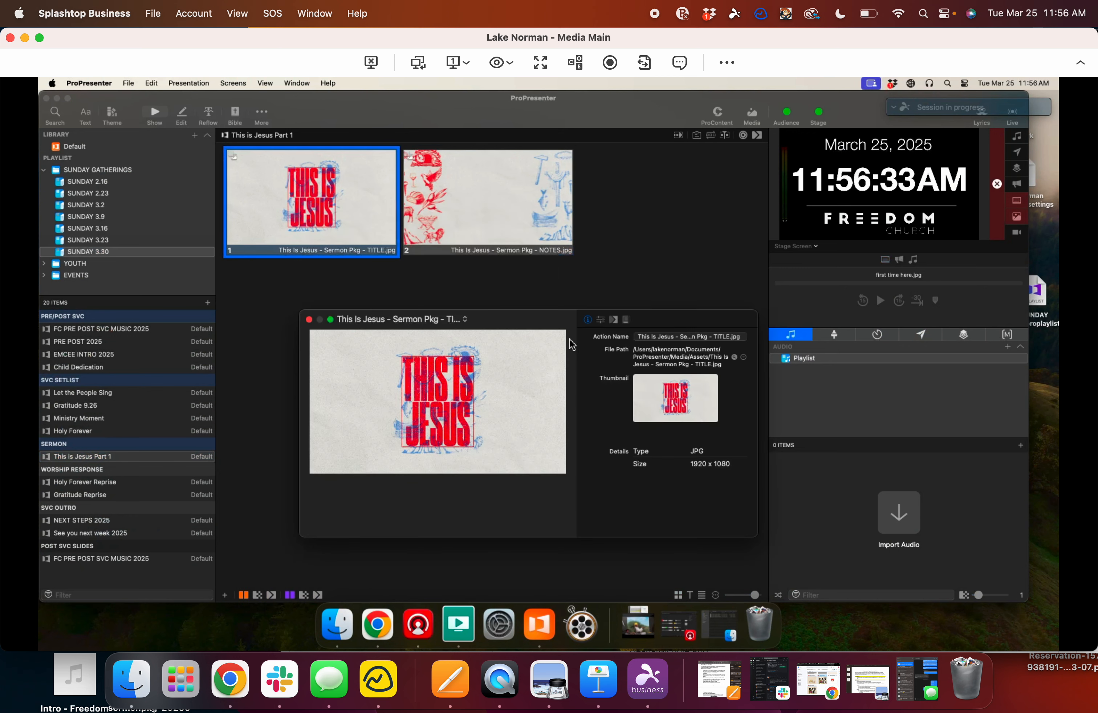
click(614, 319)
click(653, 334)
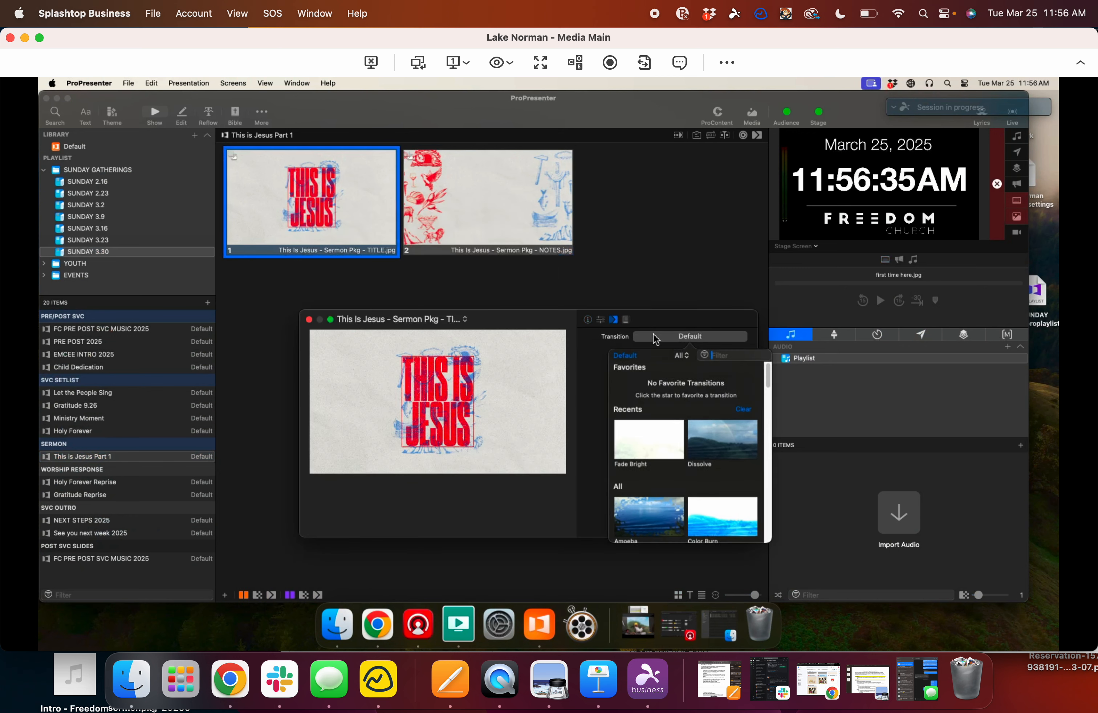
click(722, 445)
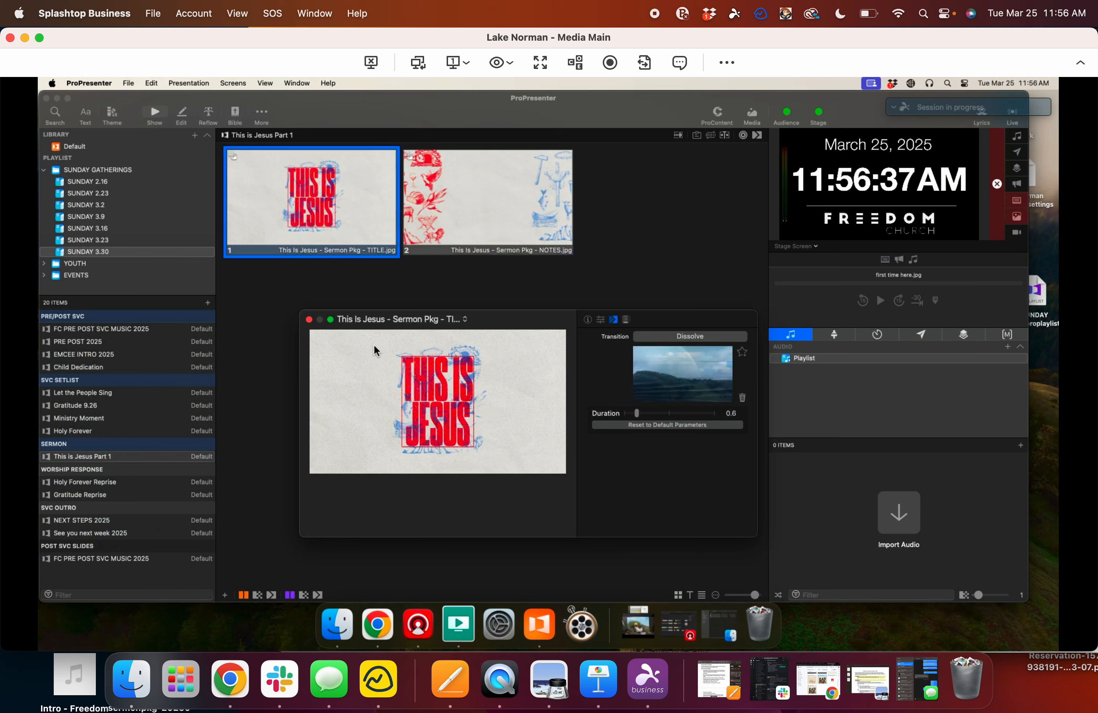
click(308, 319)
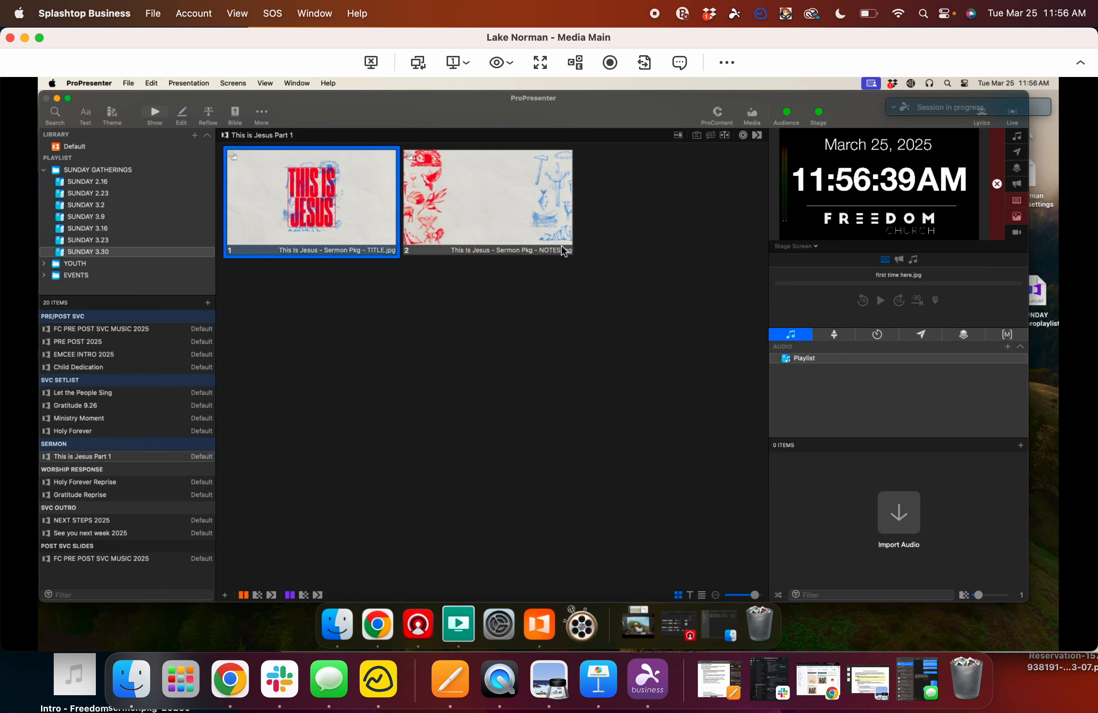
Step: Copy the first title slide and paste it after the NOTES.jpg slide
right_click(313, 190)
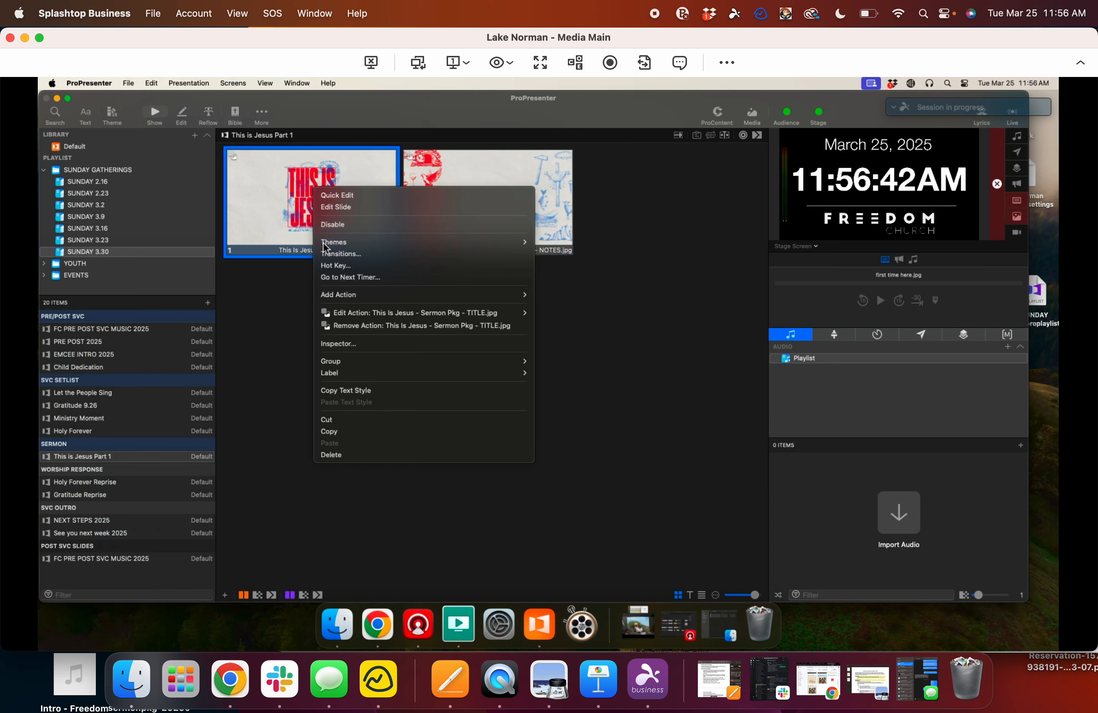
click(347, 433)
right_click(515, 192)
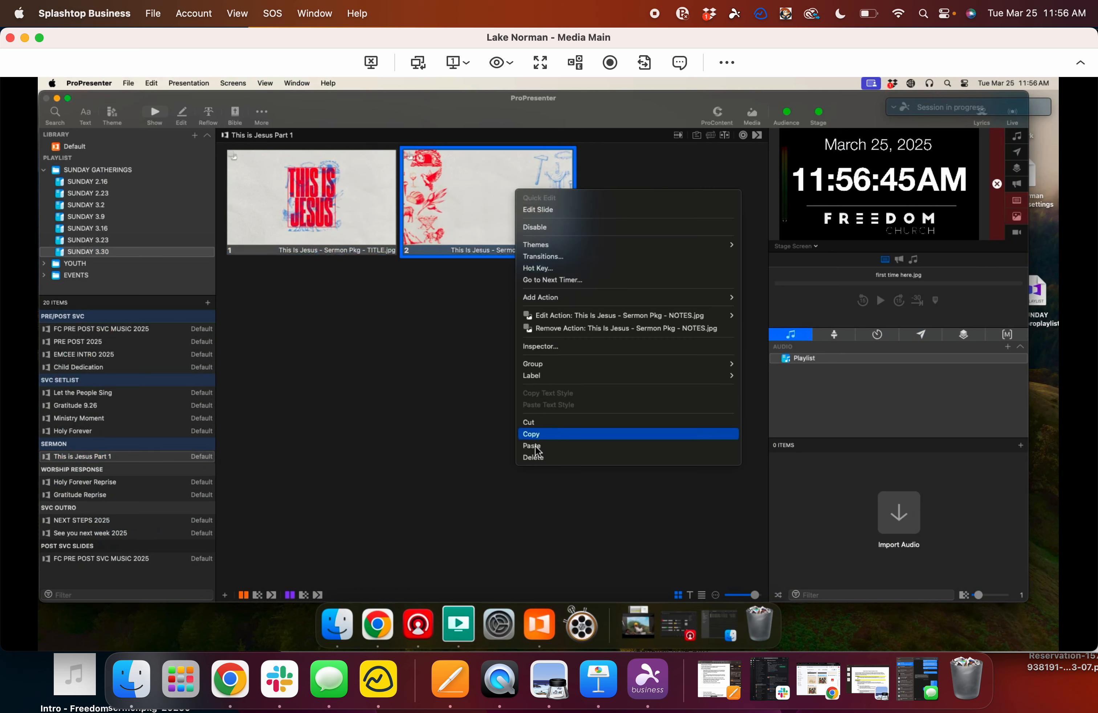
click(535, 447)
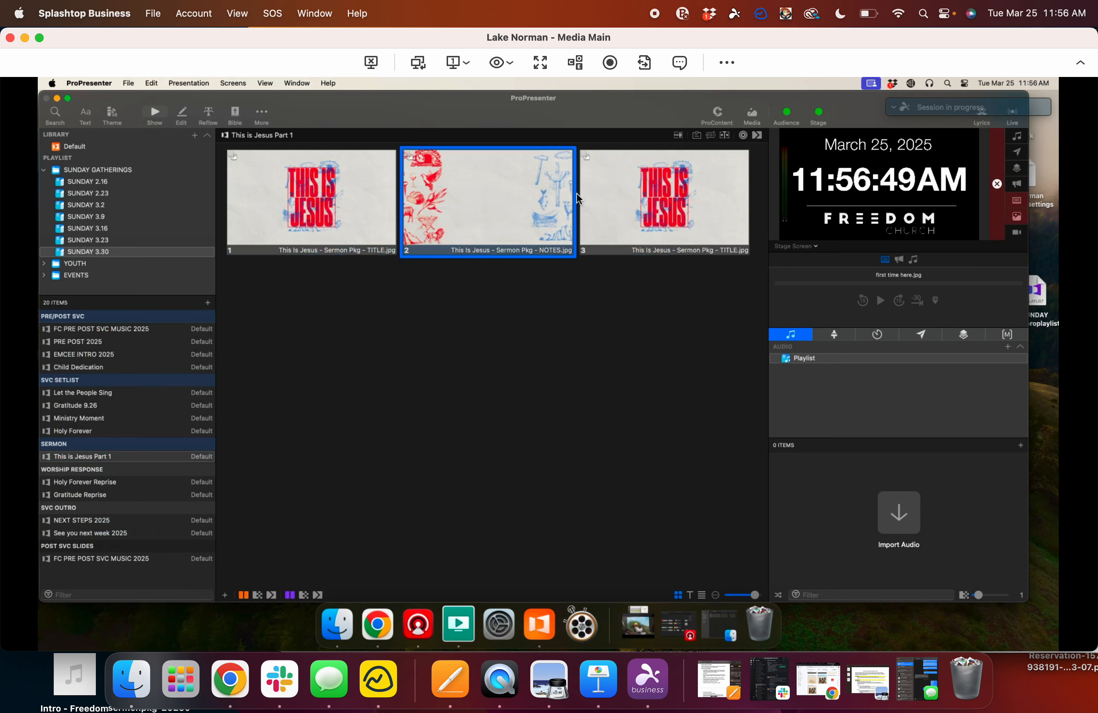
Step: Add a Stage action to the first slide that sets the Stage Screen to the Timer layout, and trigger the slide
right_click(345, 200)
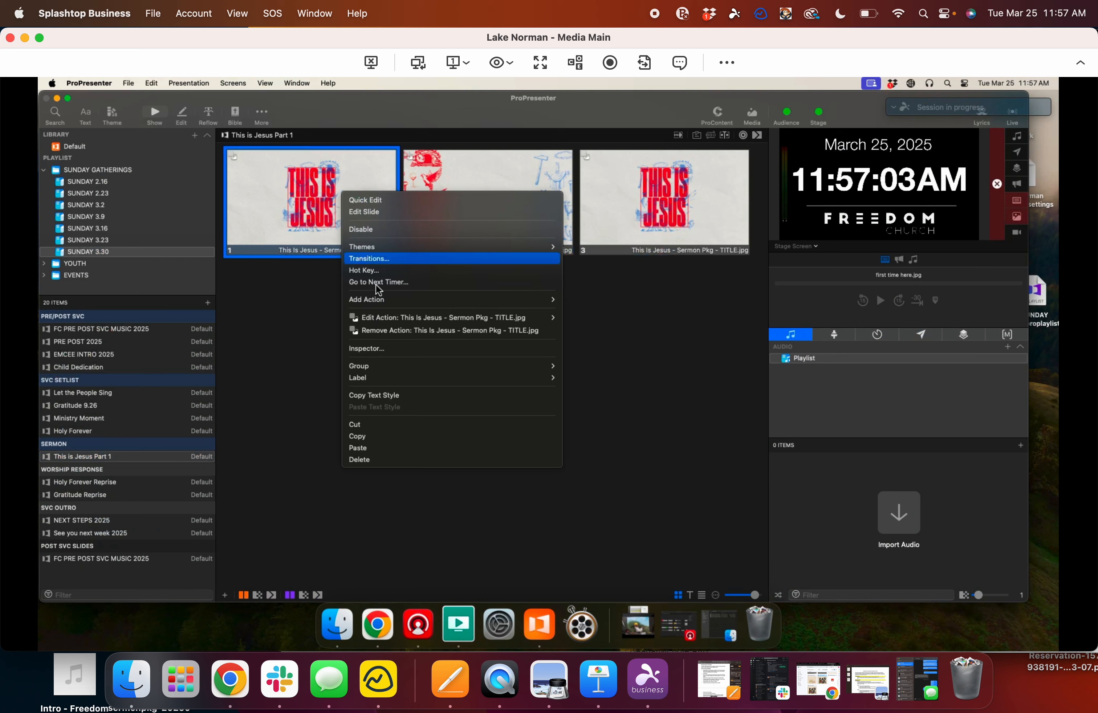
mouse_move(383, 303)
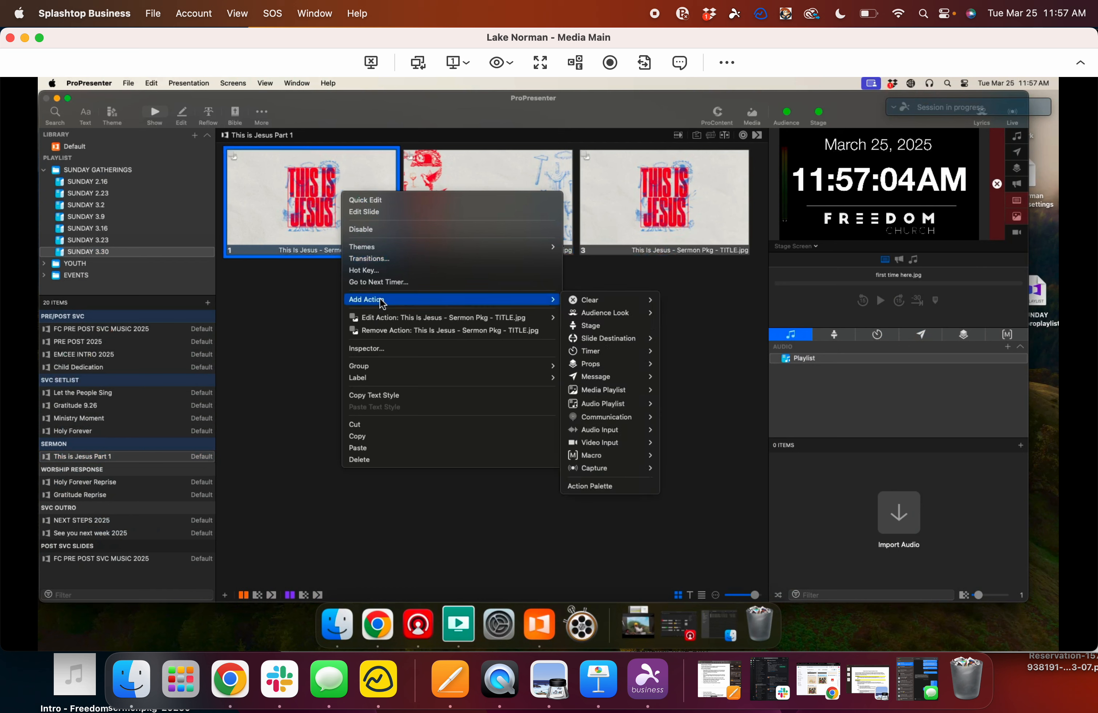
click(596, 333)
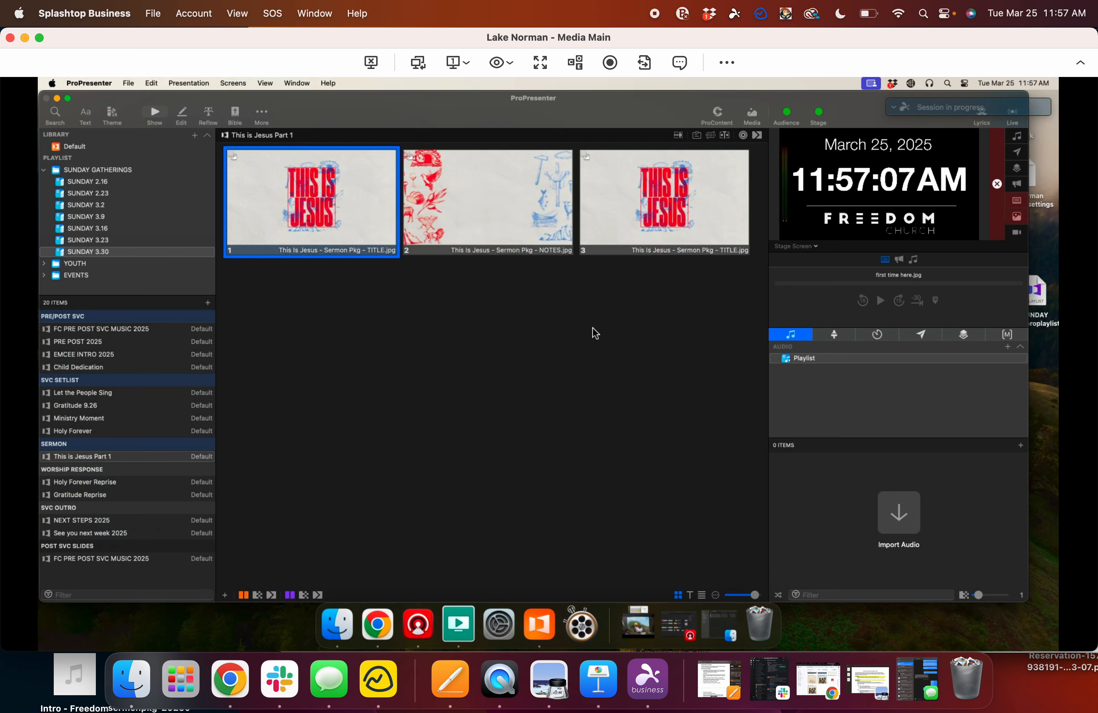
click(332, 291)
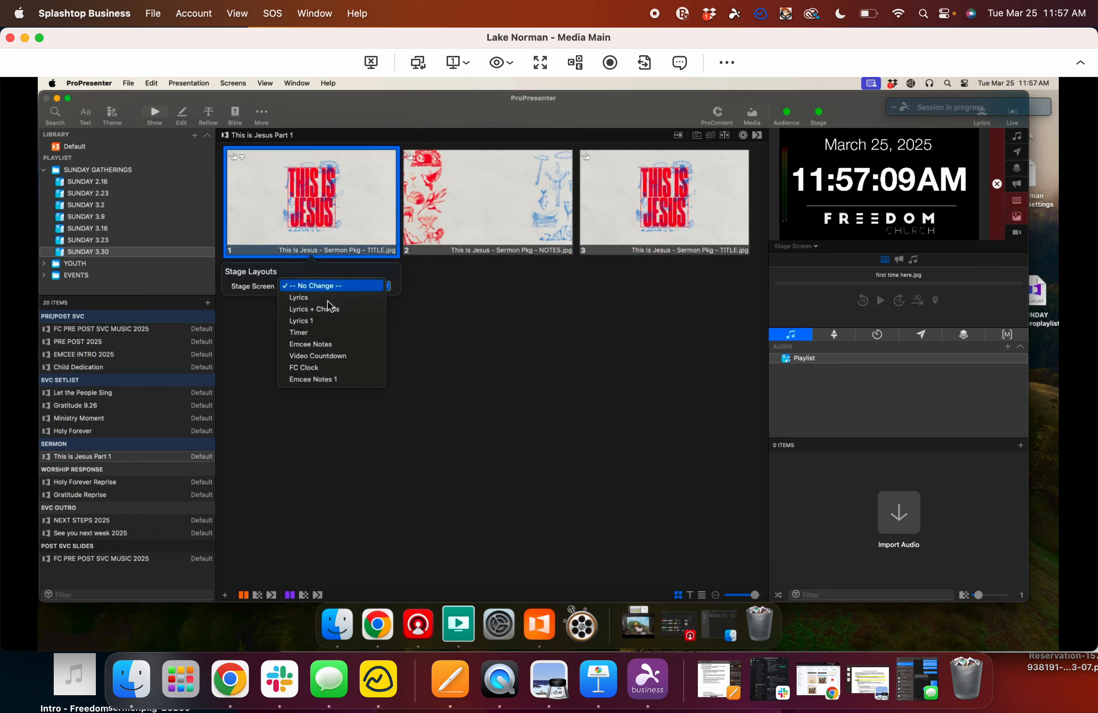
click(324, 335)
click(324, 338)
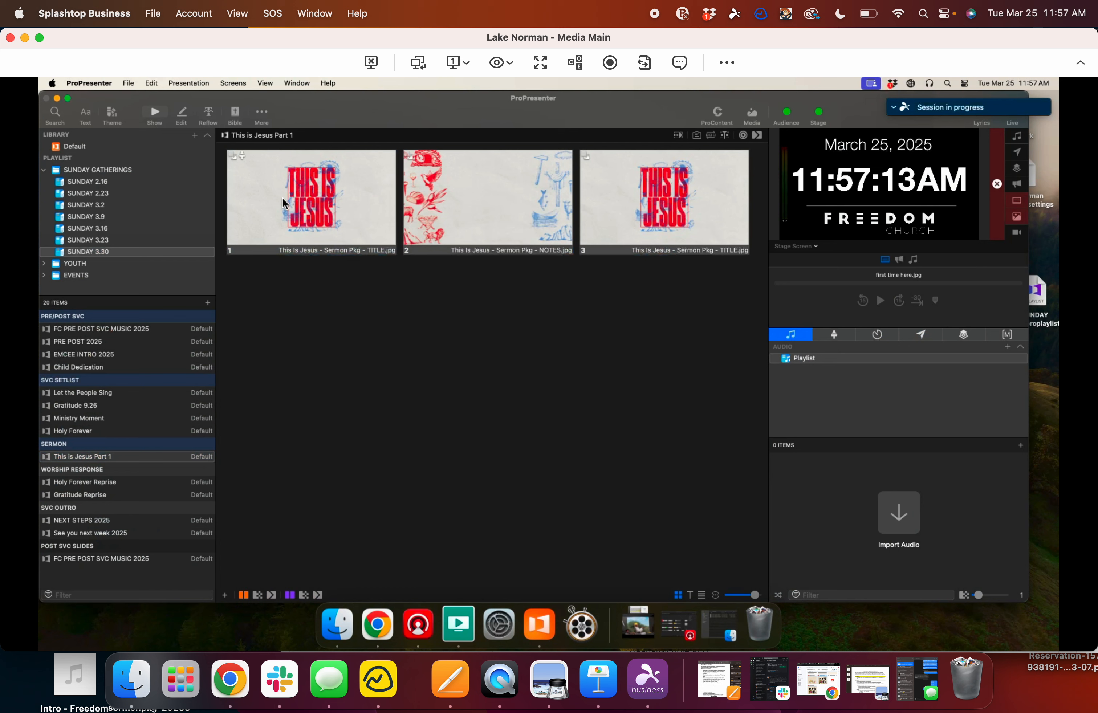
click(319, 179)
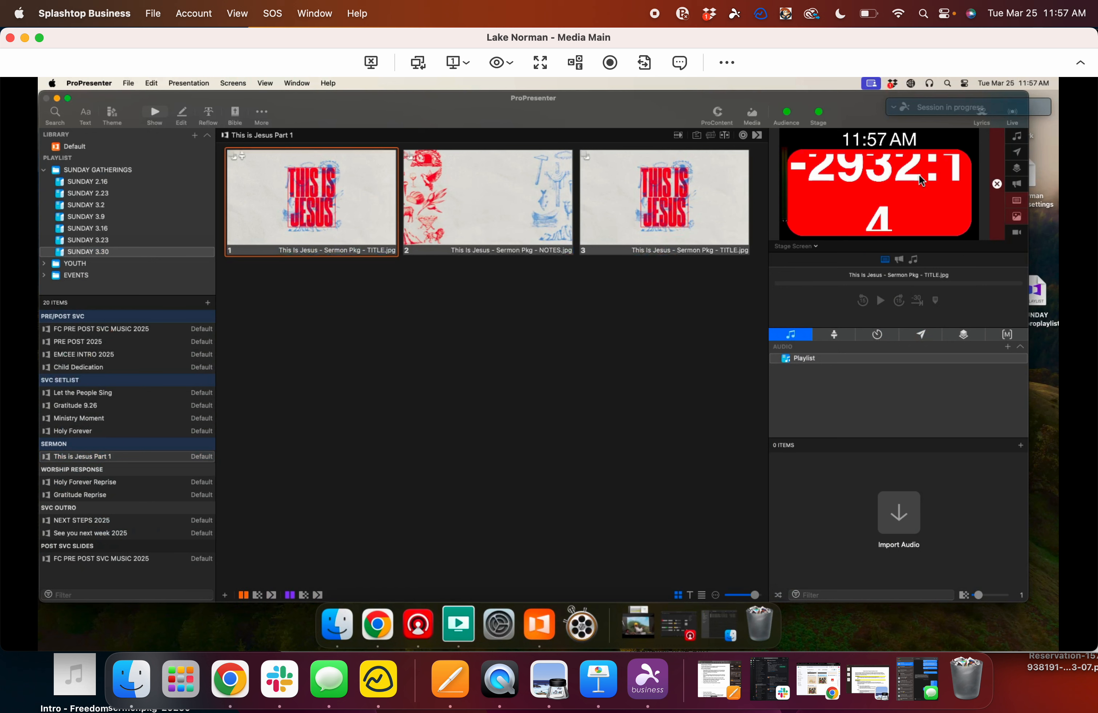
Step: Add an action to the first slide that starts the Timer as a countdown with a duration of 00:35:01
right_click(309, 204)
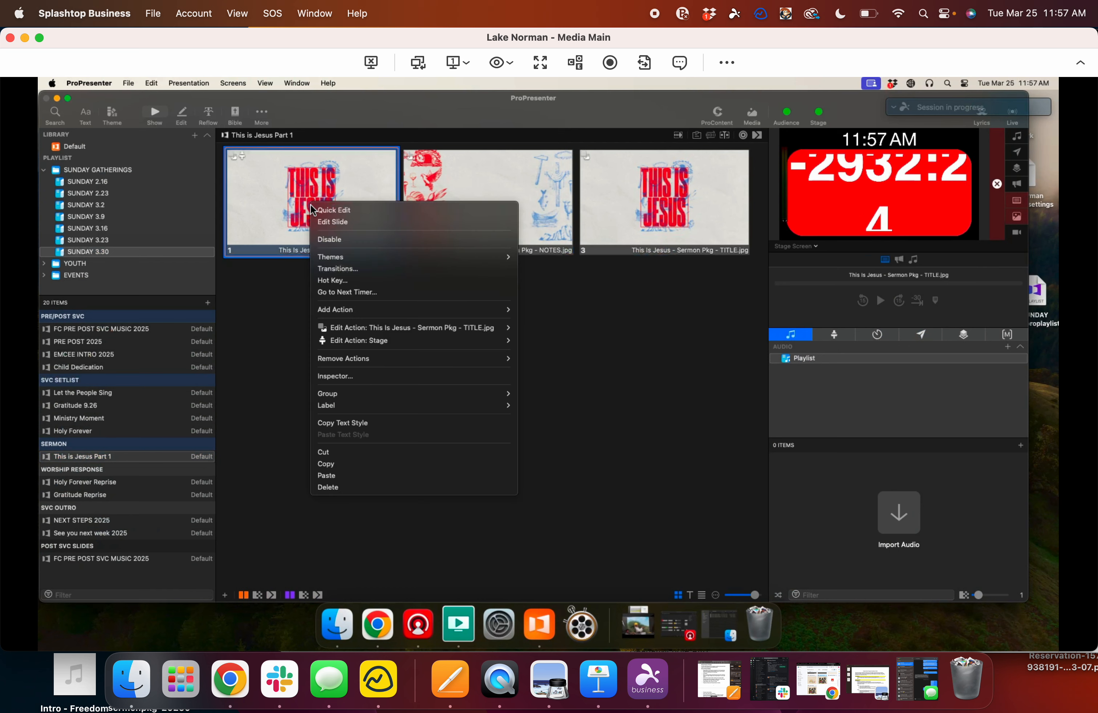
mouse_move(370, 309)
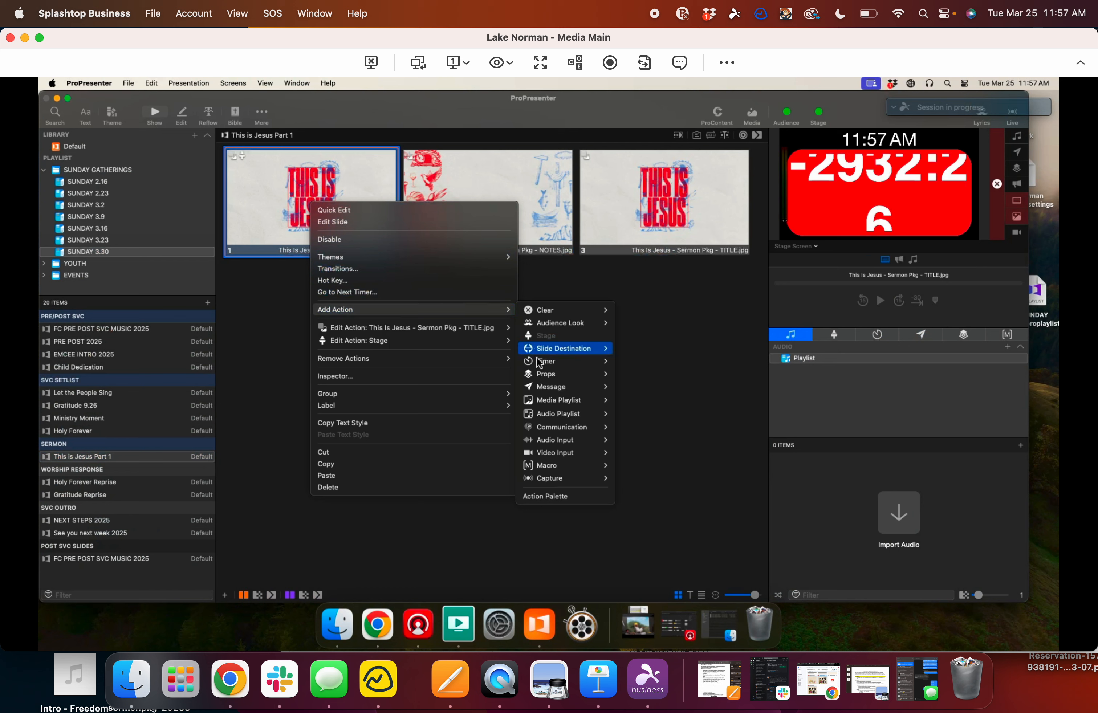
mouse_move(540, 362)
click(630, 360)
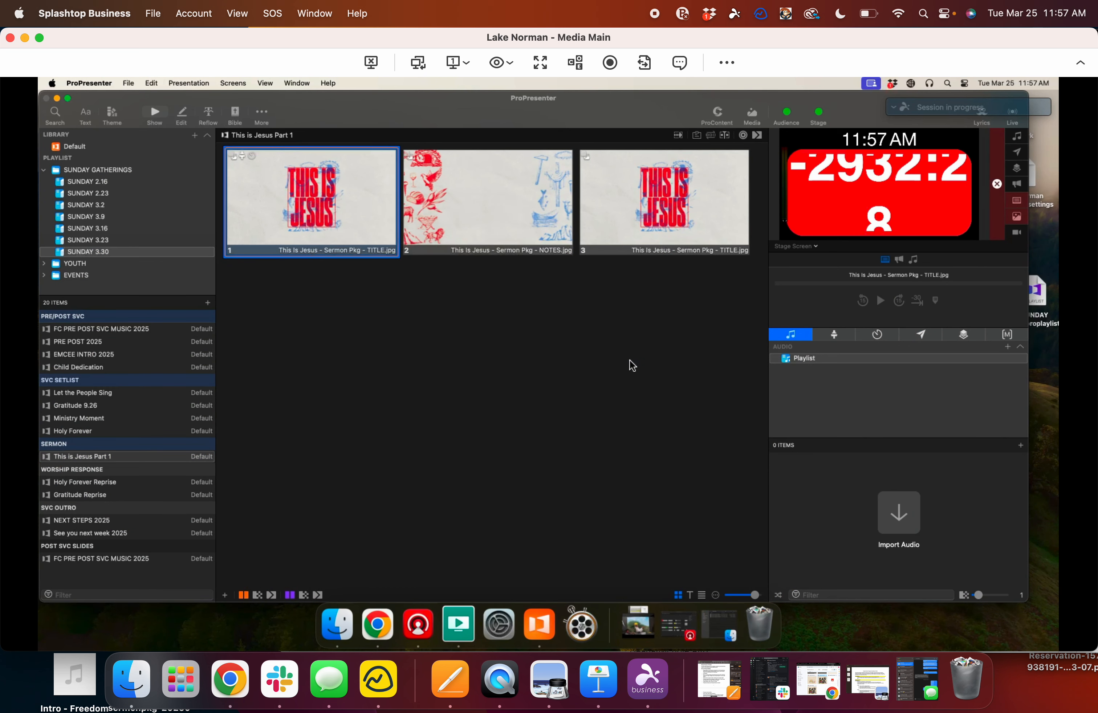
click(289, 338)
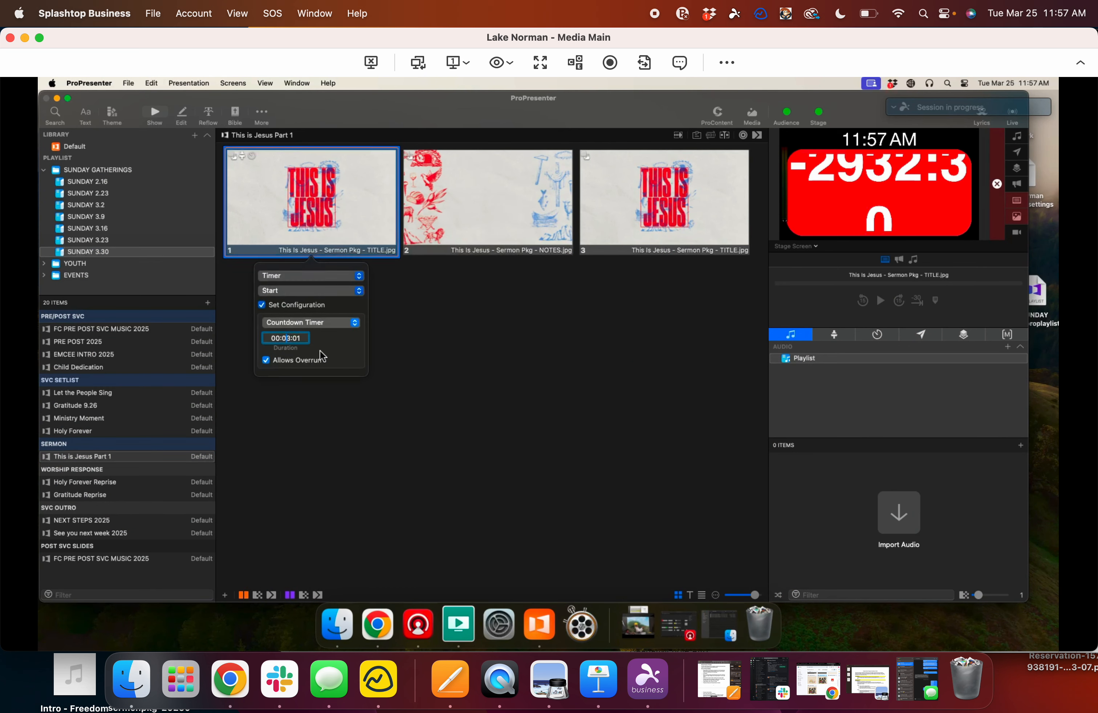
key(BackSpace)
key(BackSpace)
key(BackSpace)
text(:35)
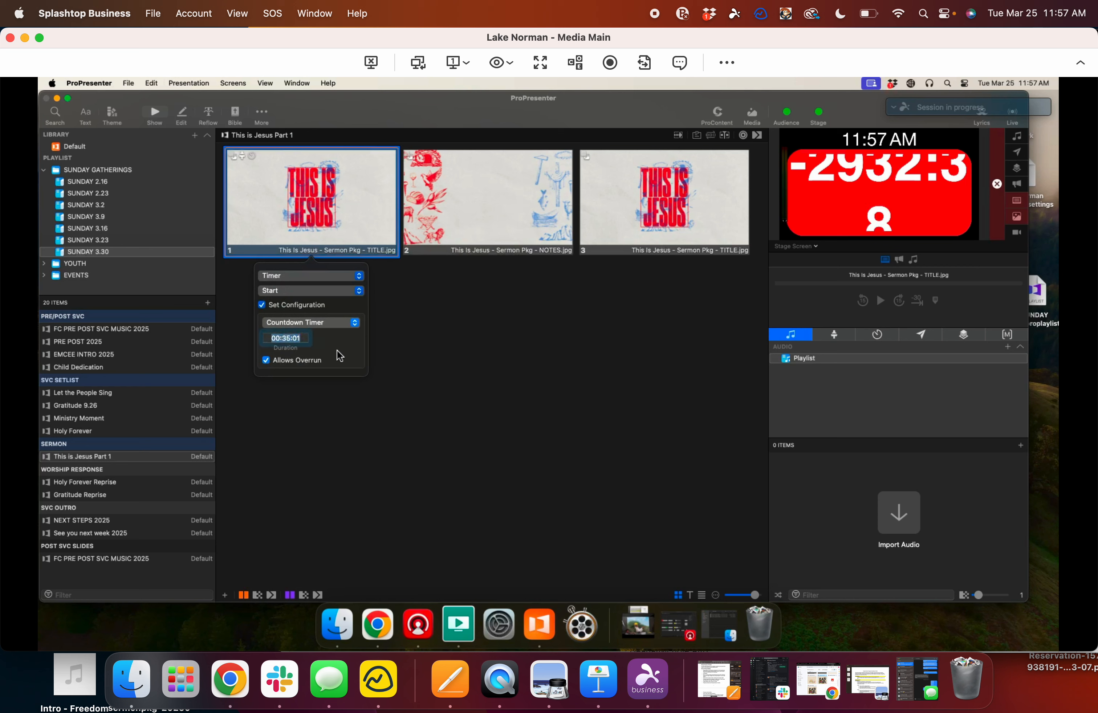
click(420, 325)
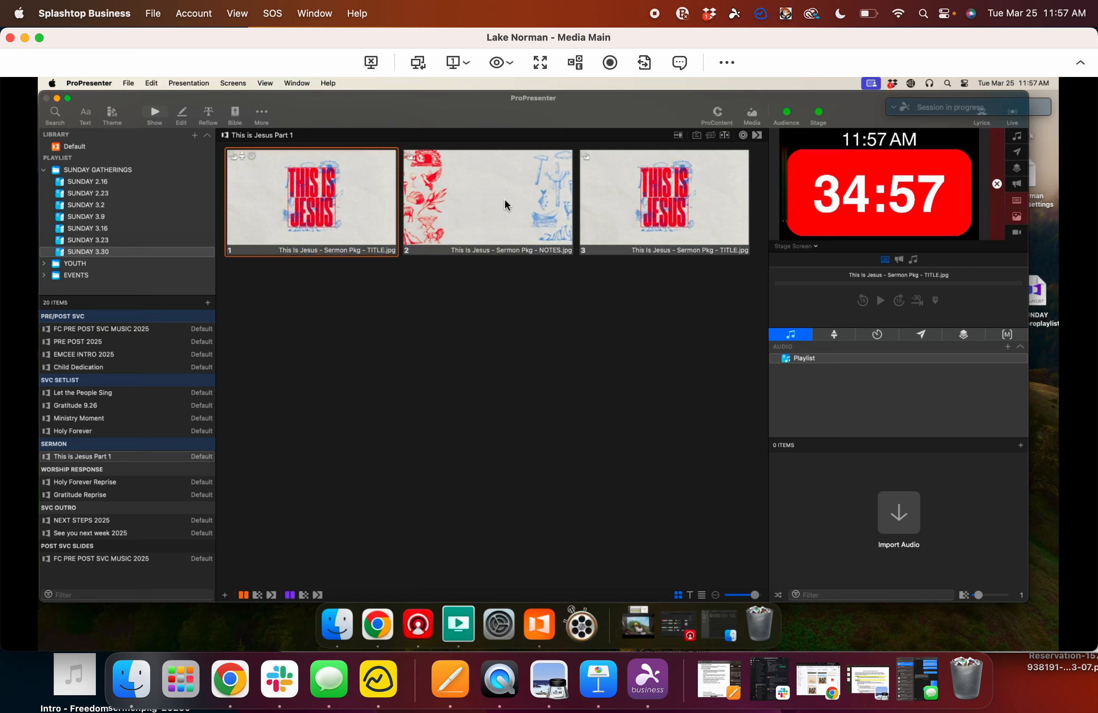
Step: Insert a new blank slide after the NOTES.jpg slide
right_click(469, 201)
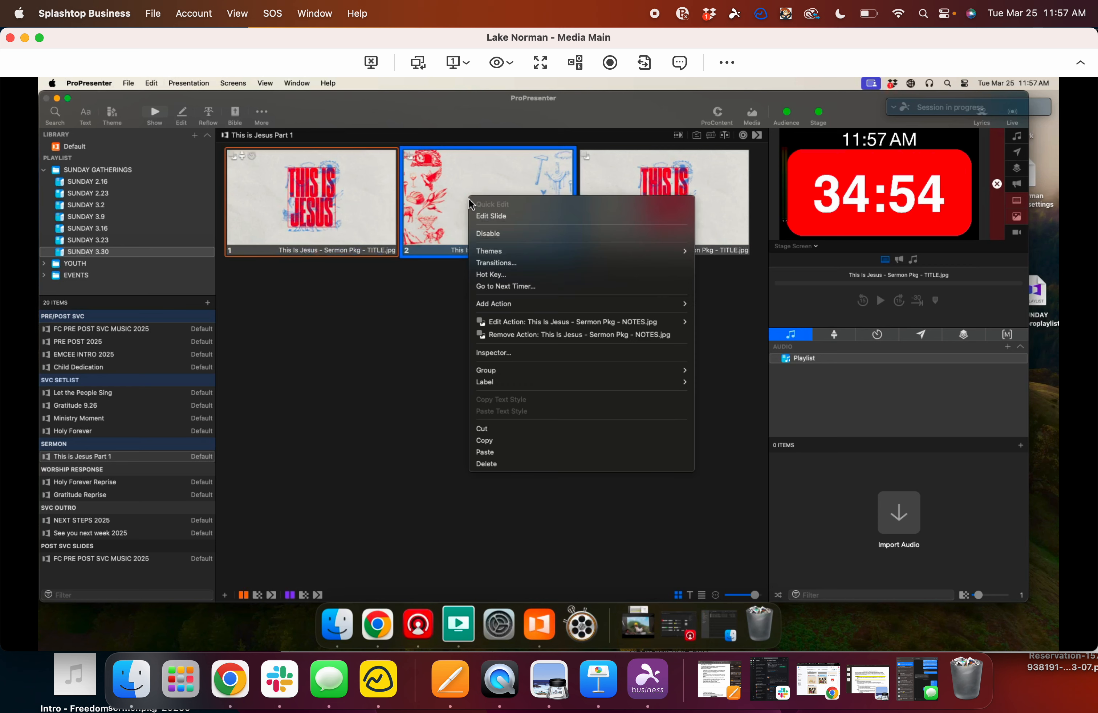
click(238, 85)
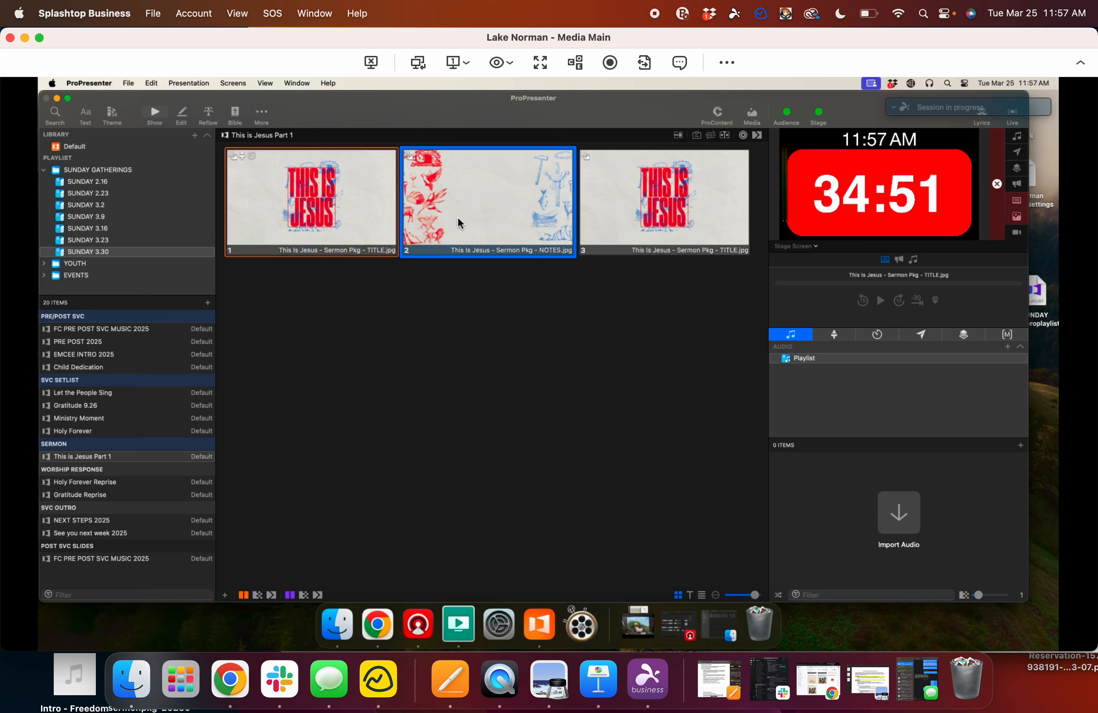
click(198, 84)
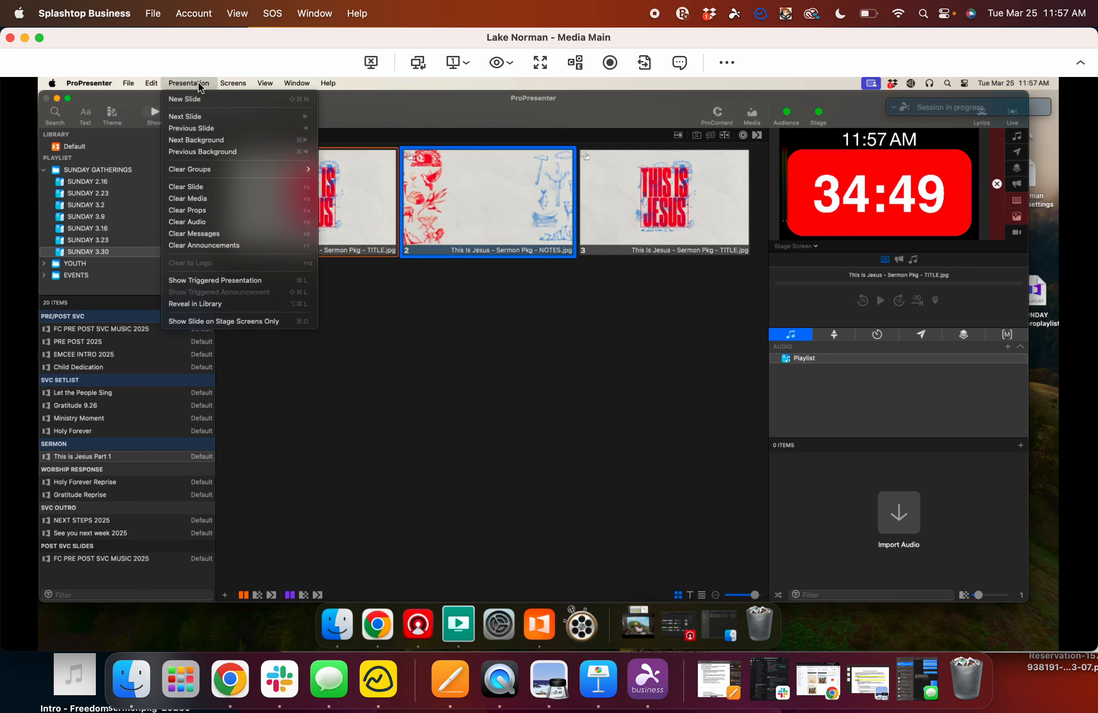
click(199, 98)
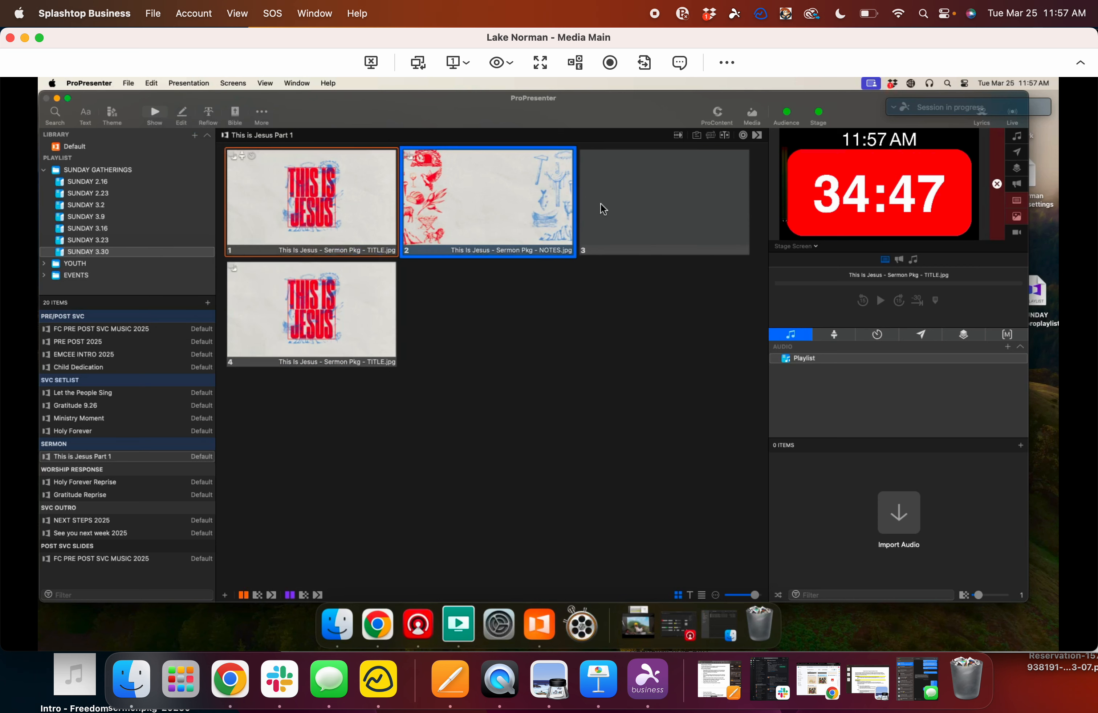
Step: Switch the preview to Main Output and trigger the title, notes and blank slides to check how they display
click(623, 208)
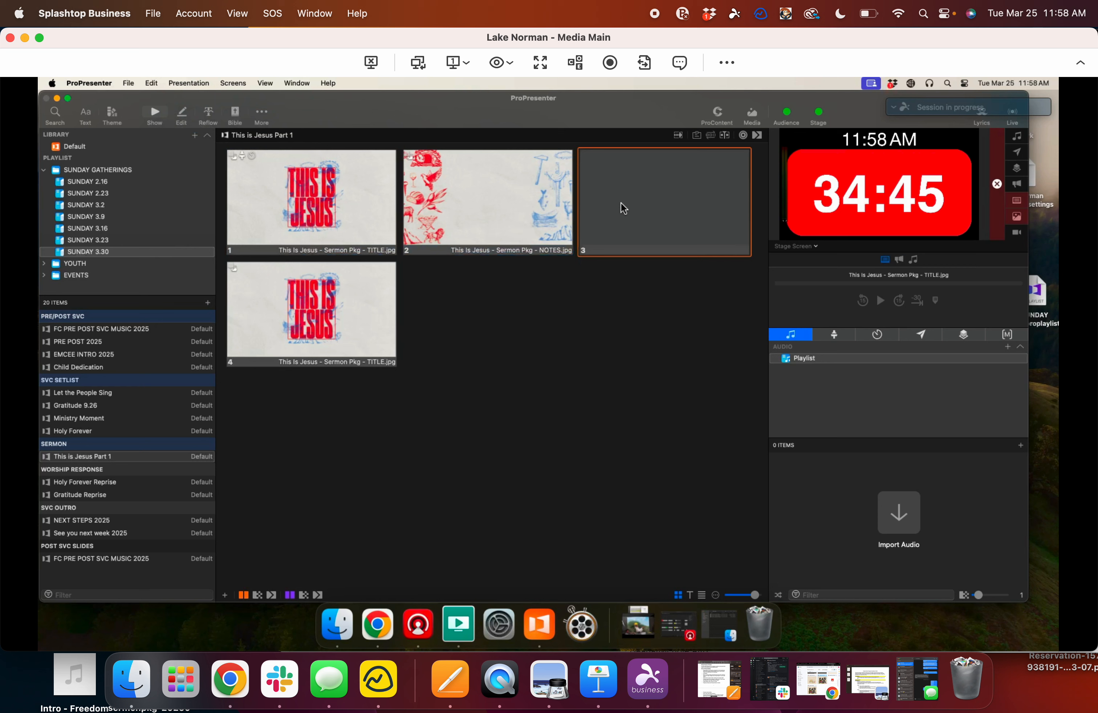
click(497, 201)
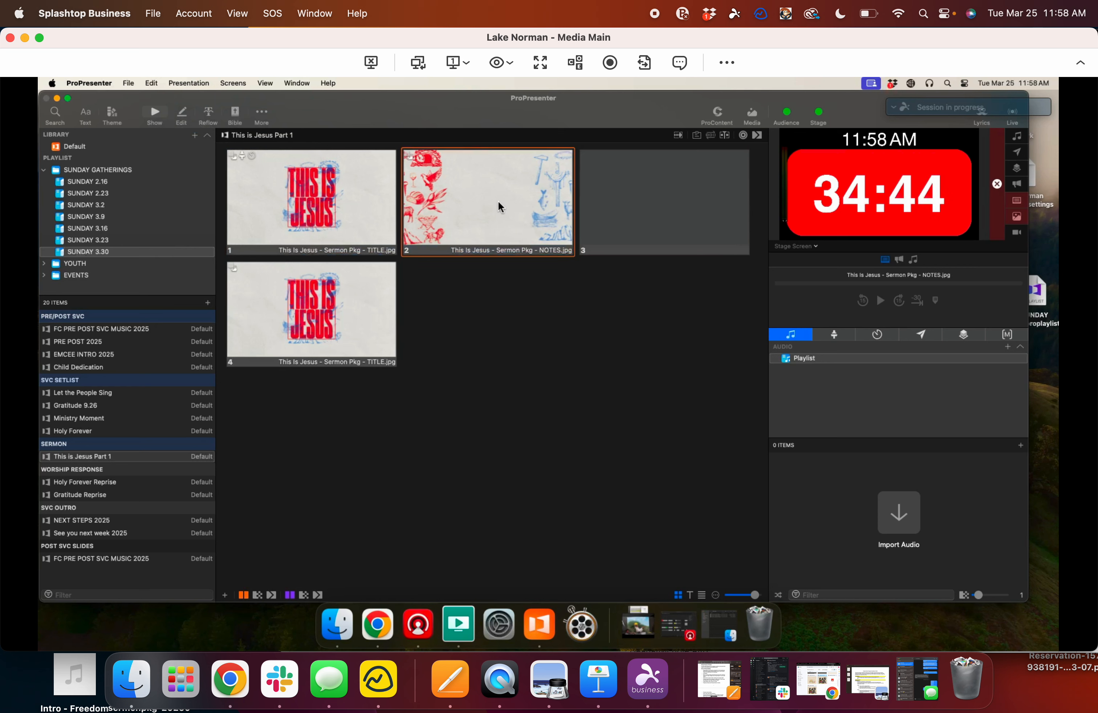
click(813, 249)
click(810, 275)
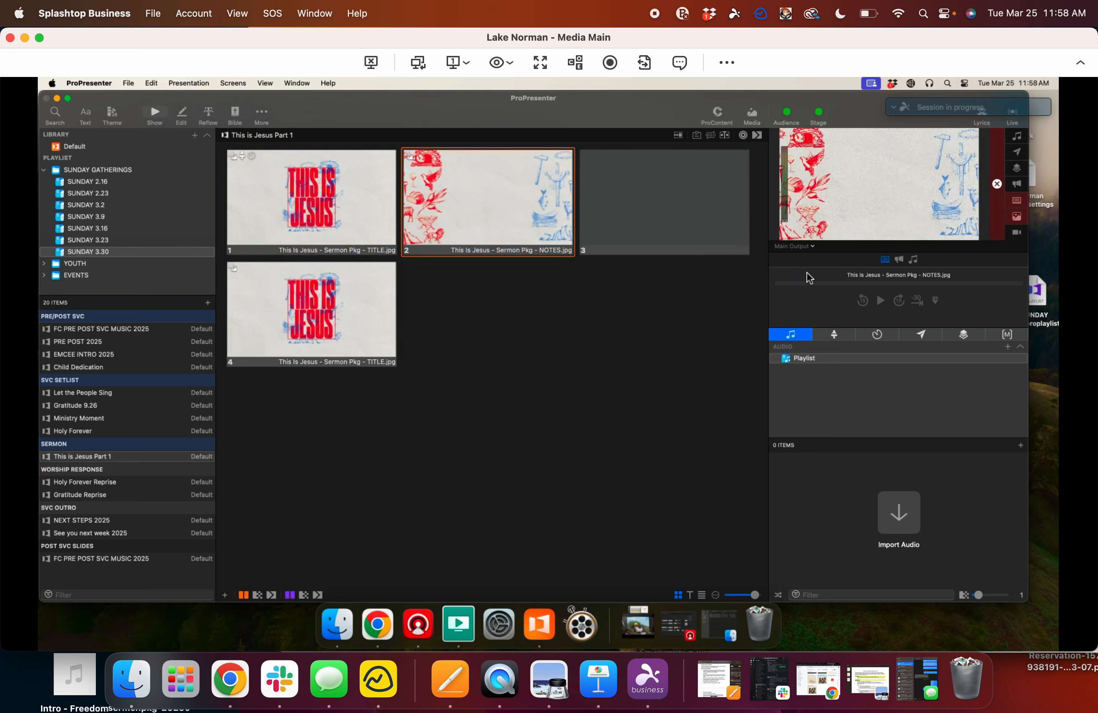
click(334, 223)
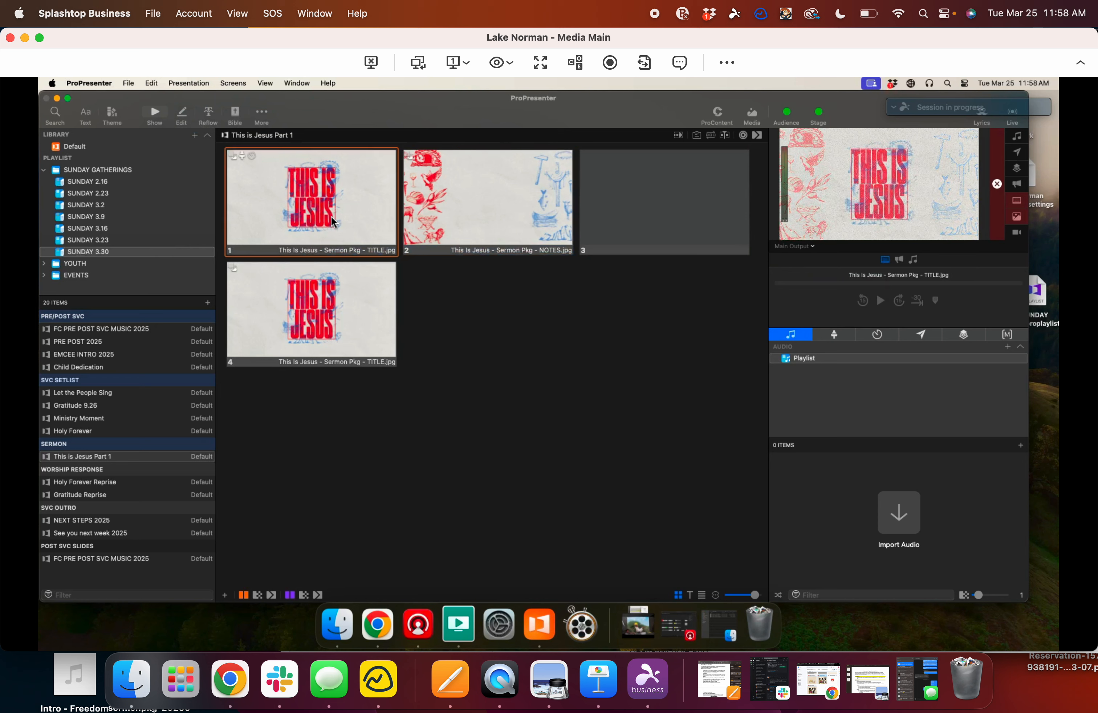
click(504, 225)
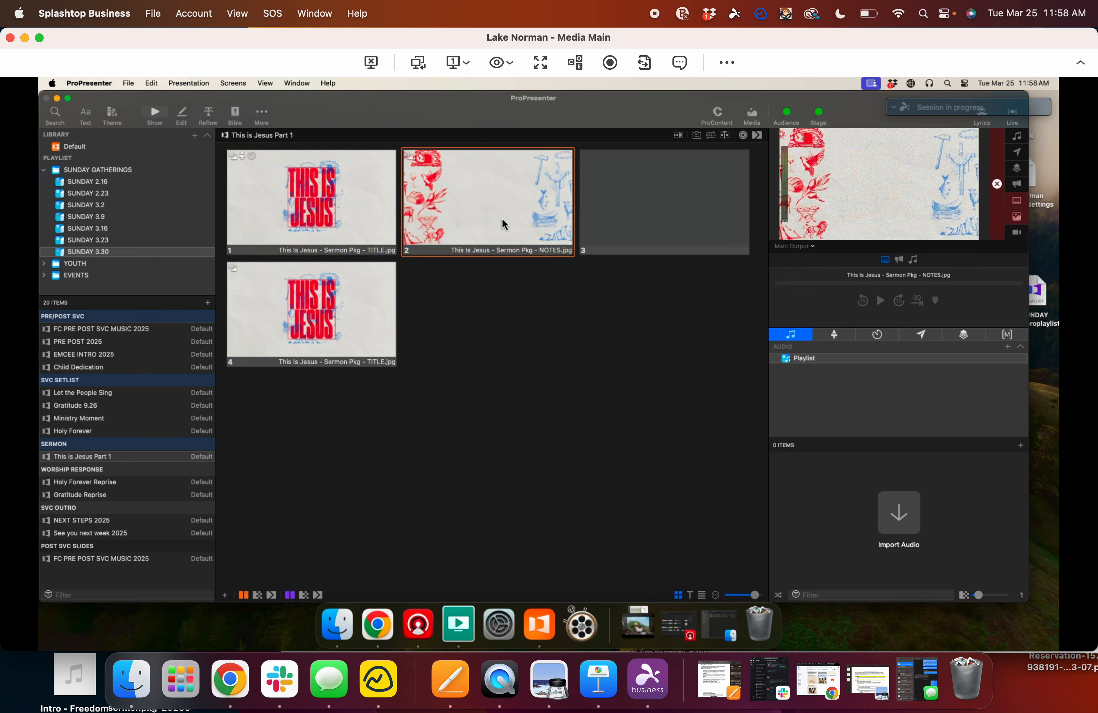
click(676, 204)
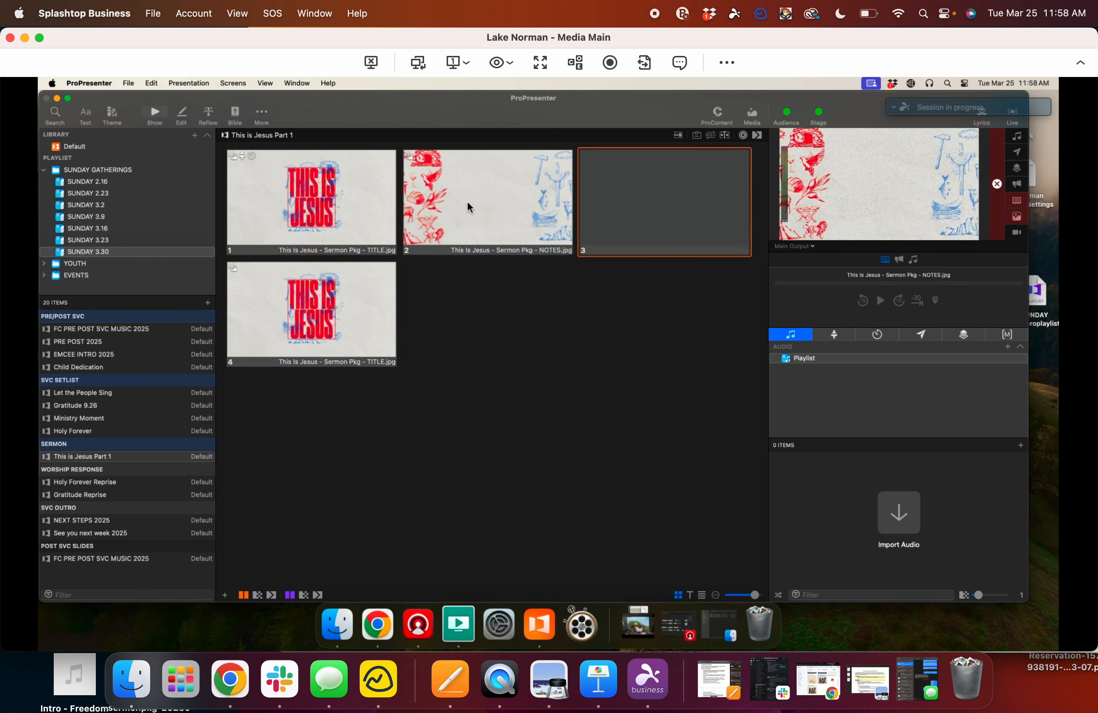
Step: Add a text box to the blank third slide, resize it to about 977 × 976 between the artwork areas, and return to the show view
right_click(661, 209)
click(690, 228)
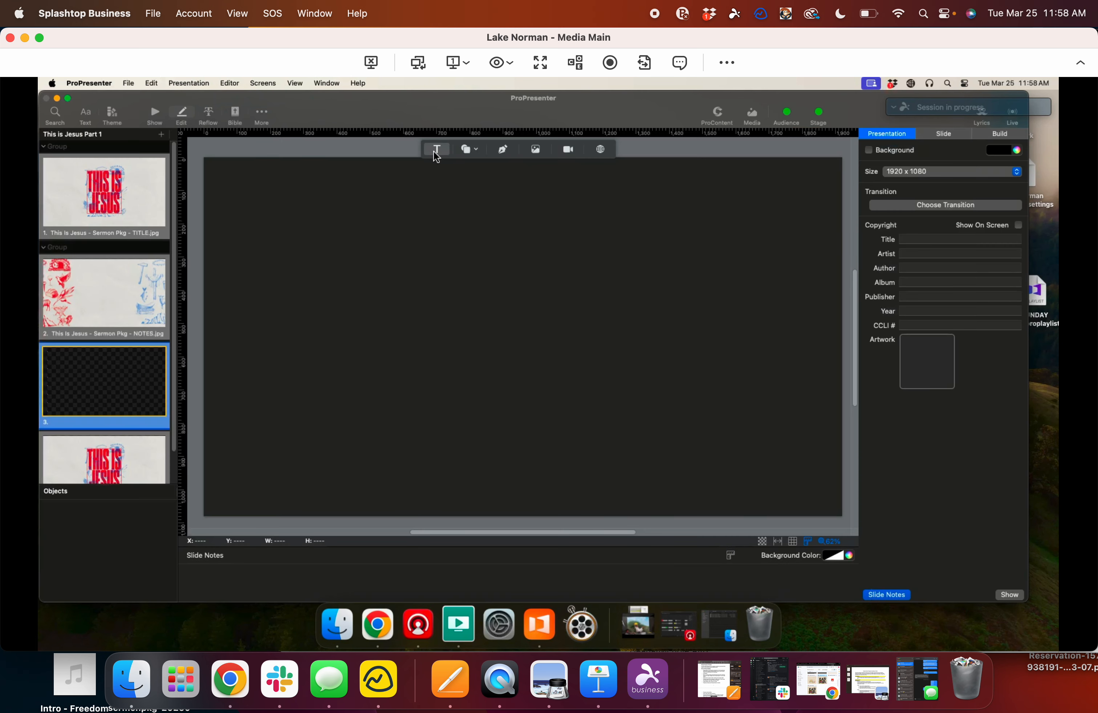
click(431, 156)
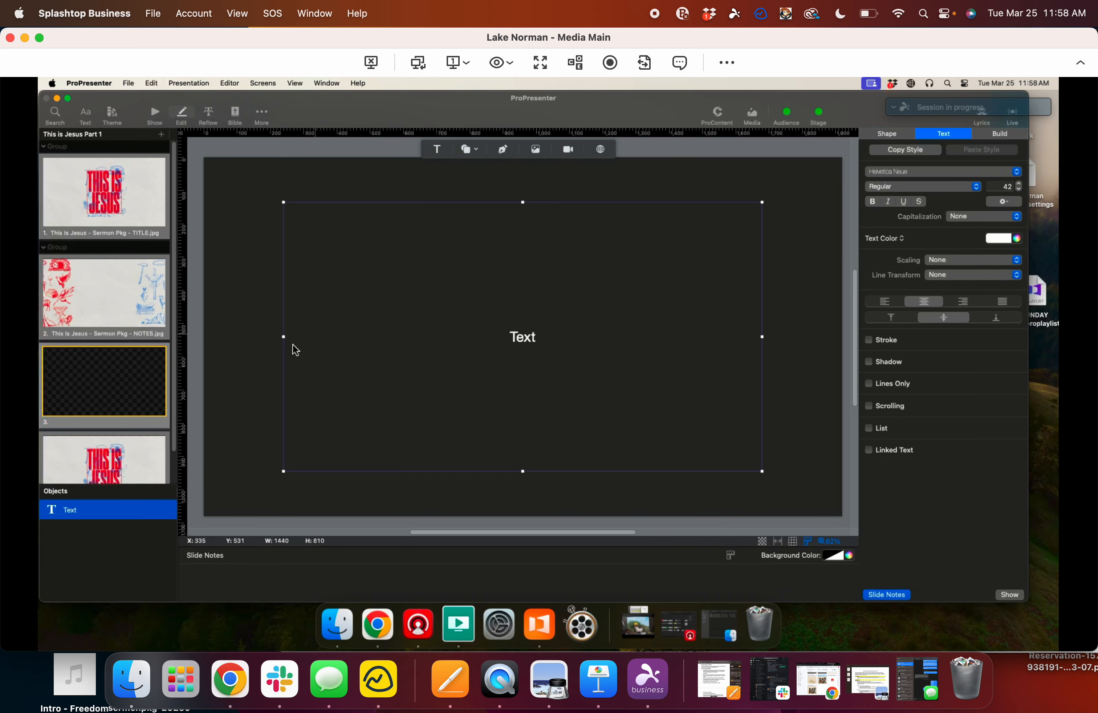
drag(284, 337, 376, 337)
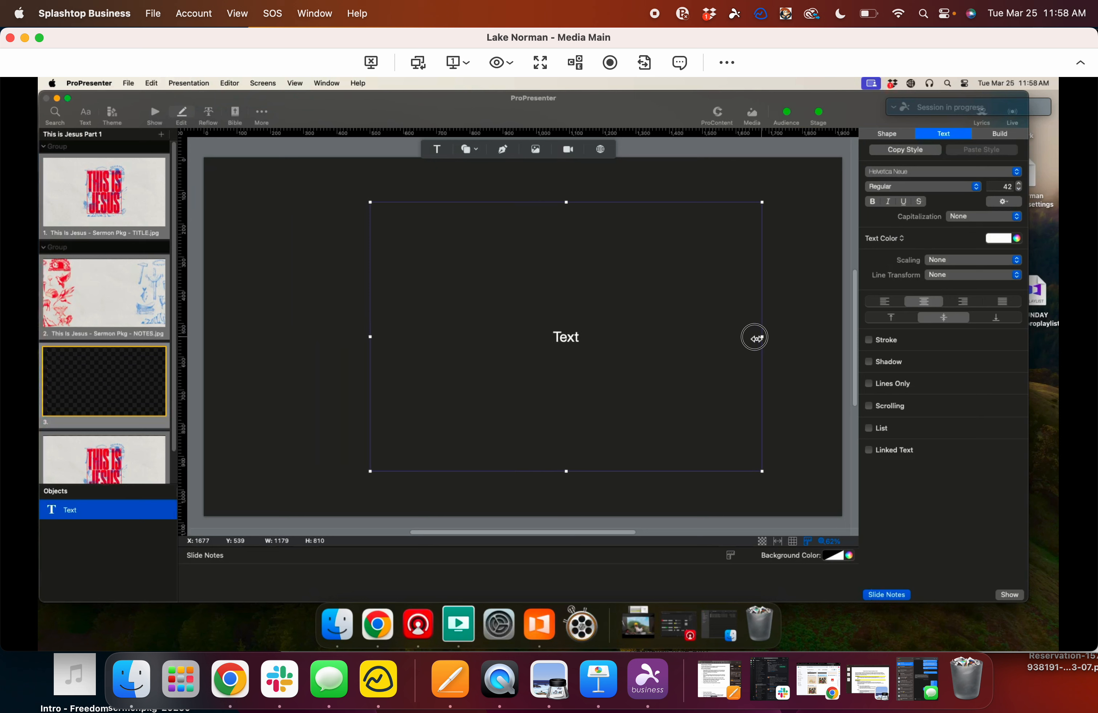
drag(762, 338, 695, 336)
drag(533, 204, 532, 174)
drag(534, 471, 533, 499)
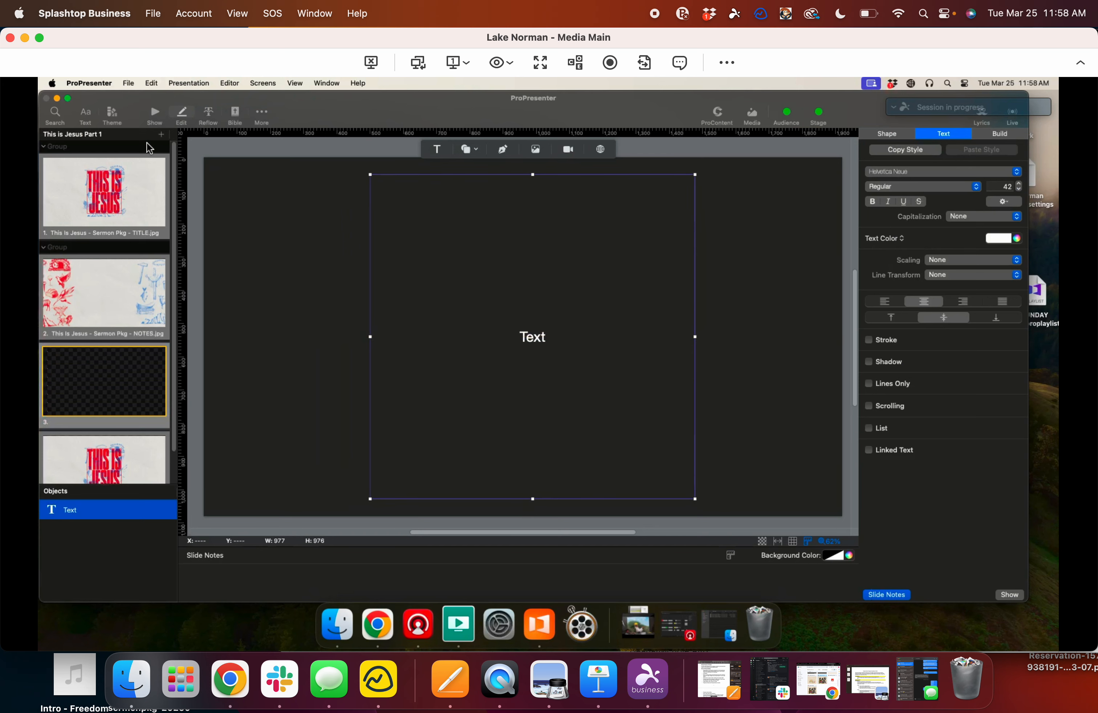
click(156, 113)
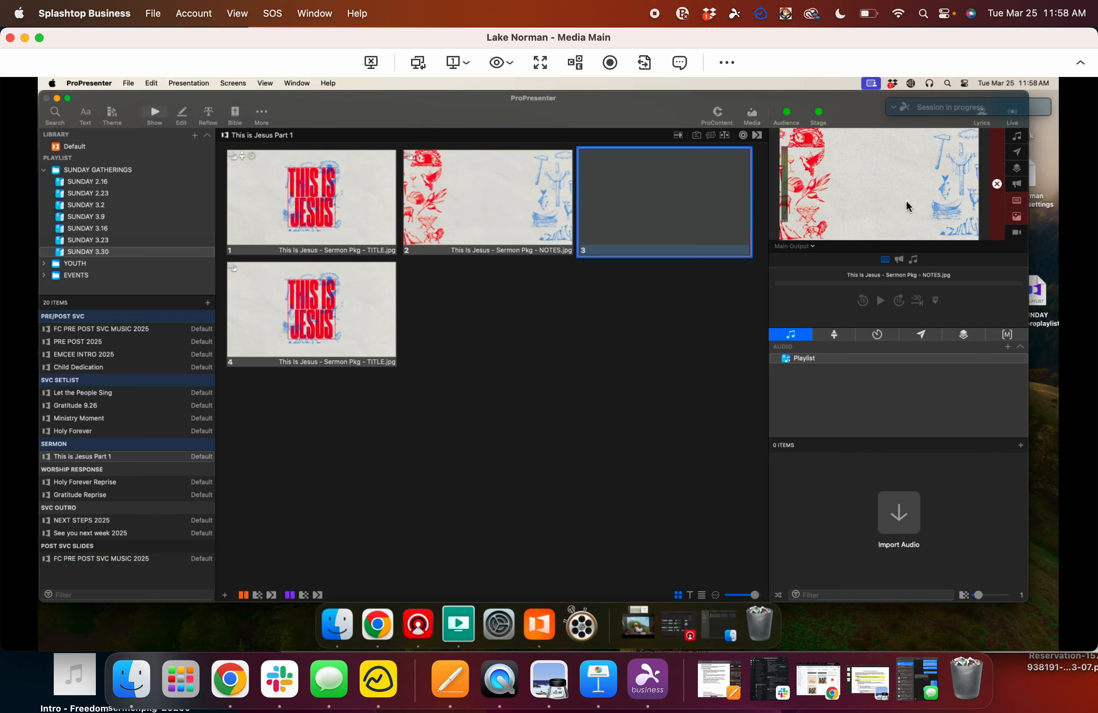
Step: Open the TTBFM Full Screen Notes MRLN sermon from SUNDAY 3.2 and trigger its TTBFM Notes.jpg slide to view the output
click(94, 220)
click(94, 207)
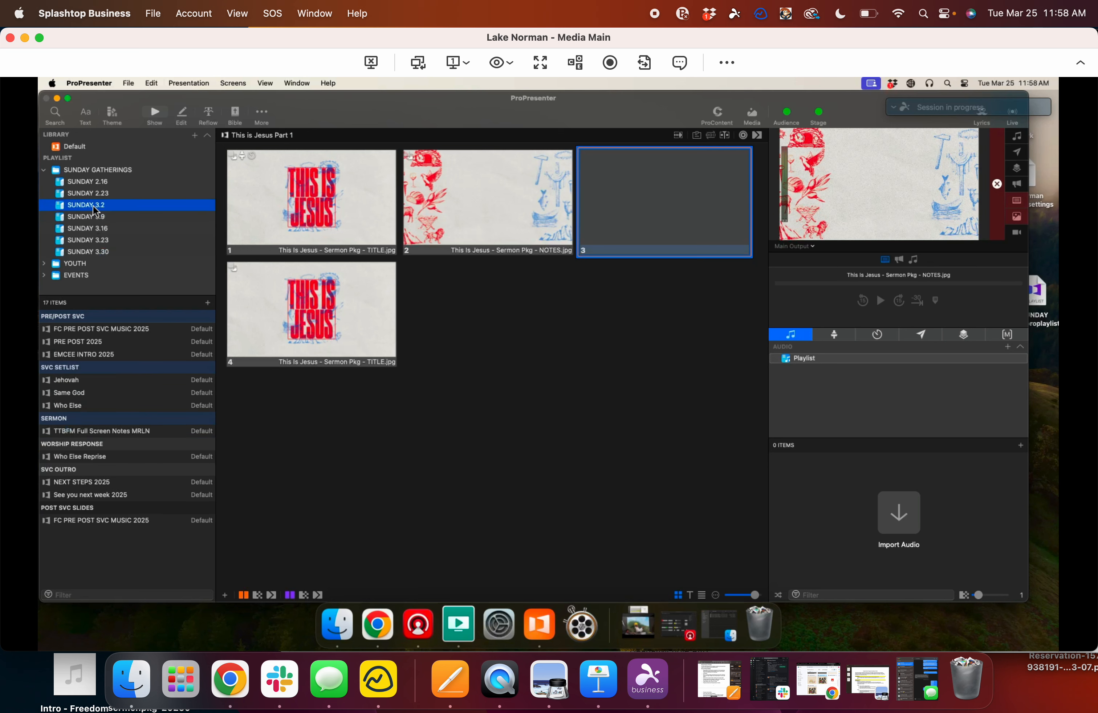
click(107, 434)
scroll(447, 441, down, 8)
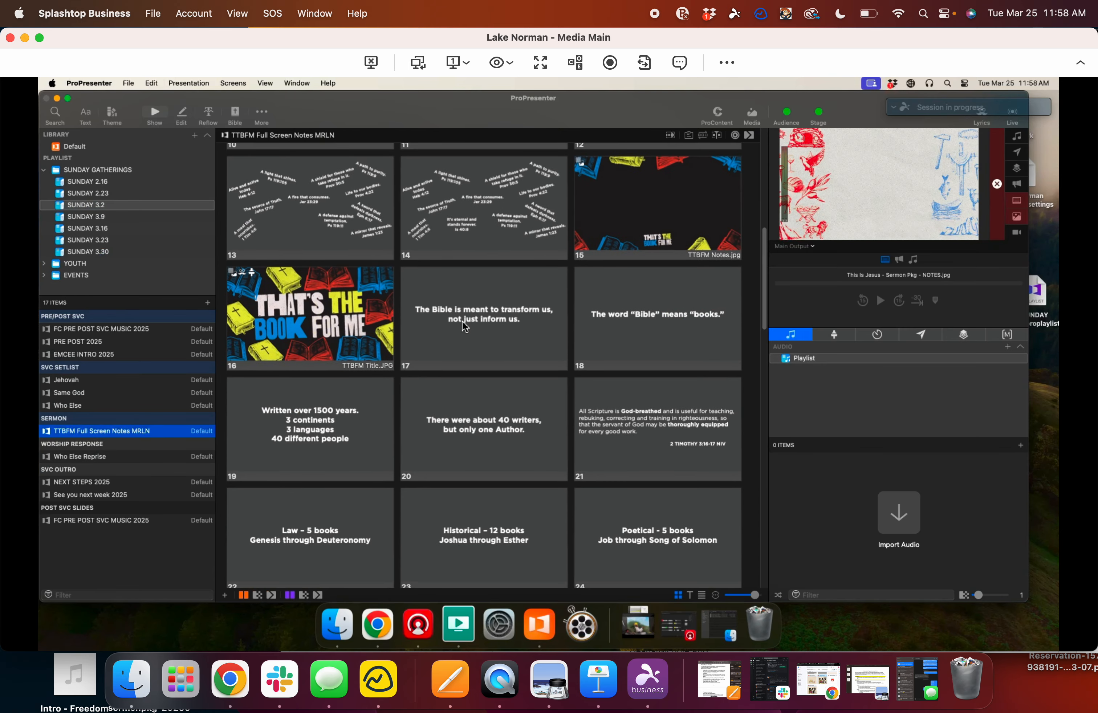
click(683, 216)
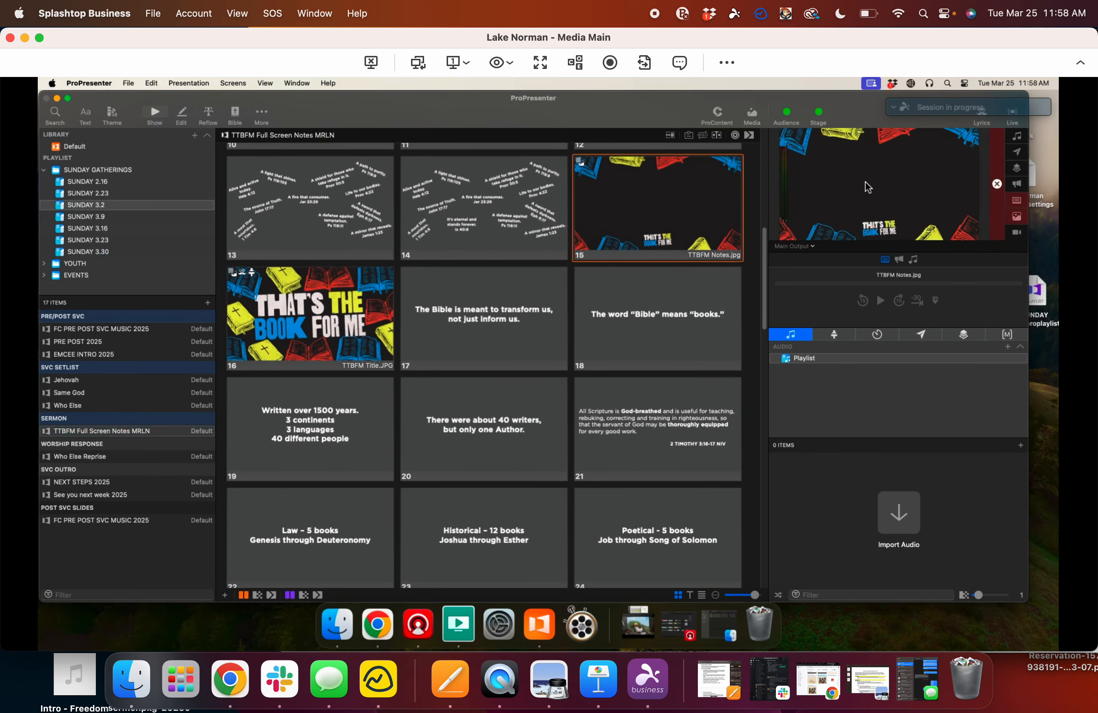
Step: Open the Canceling Cupid sermon from SUNDAY 2.23 and trigger its title, notes and first verse slides to compare their output
click(97, 194)
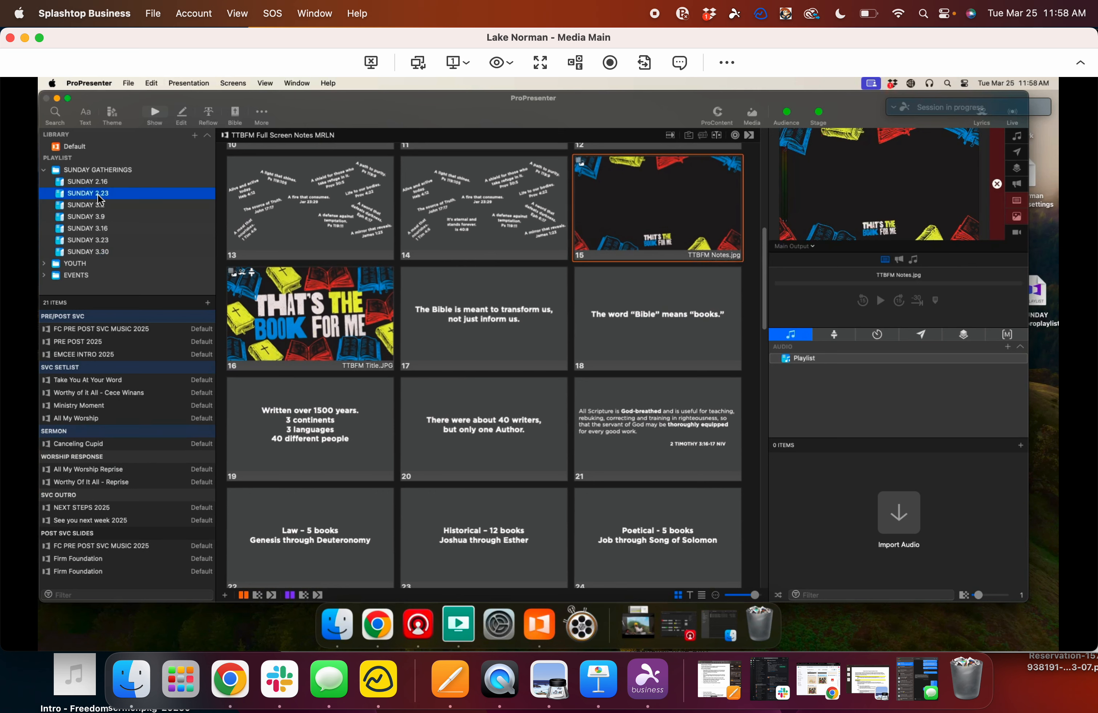
click(76, 446)
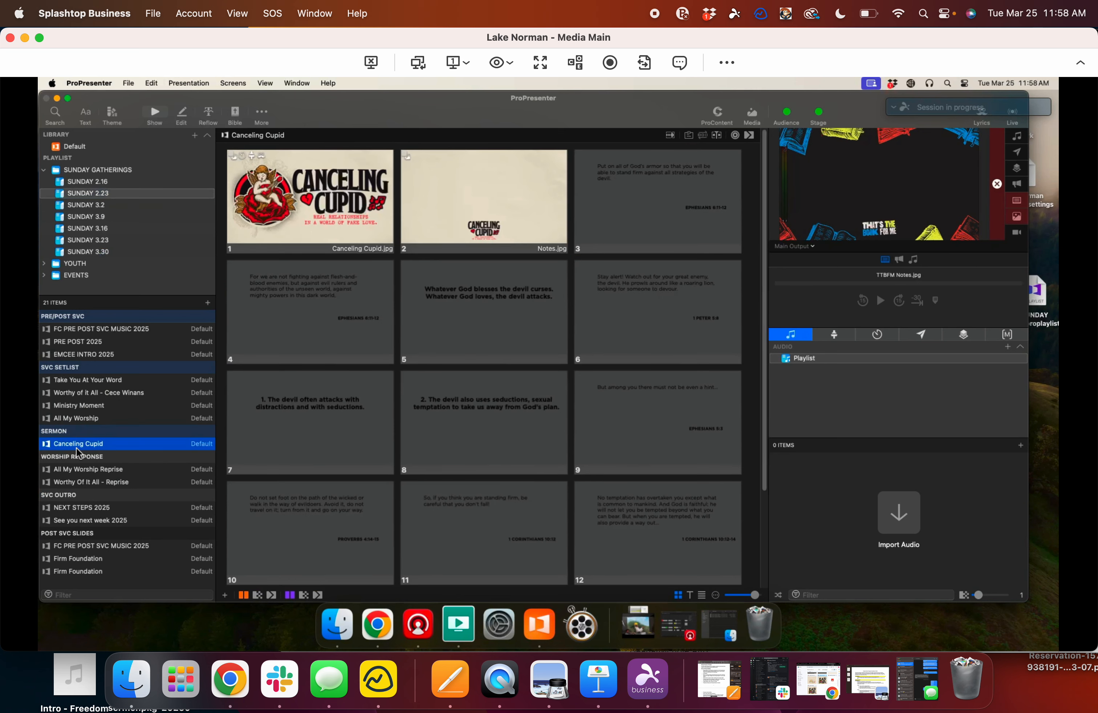
click(451, 213)
click(657, 222)
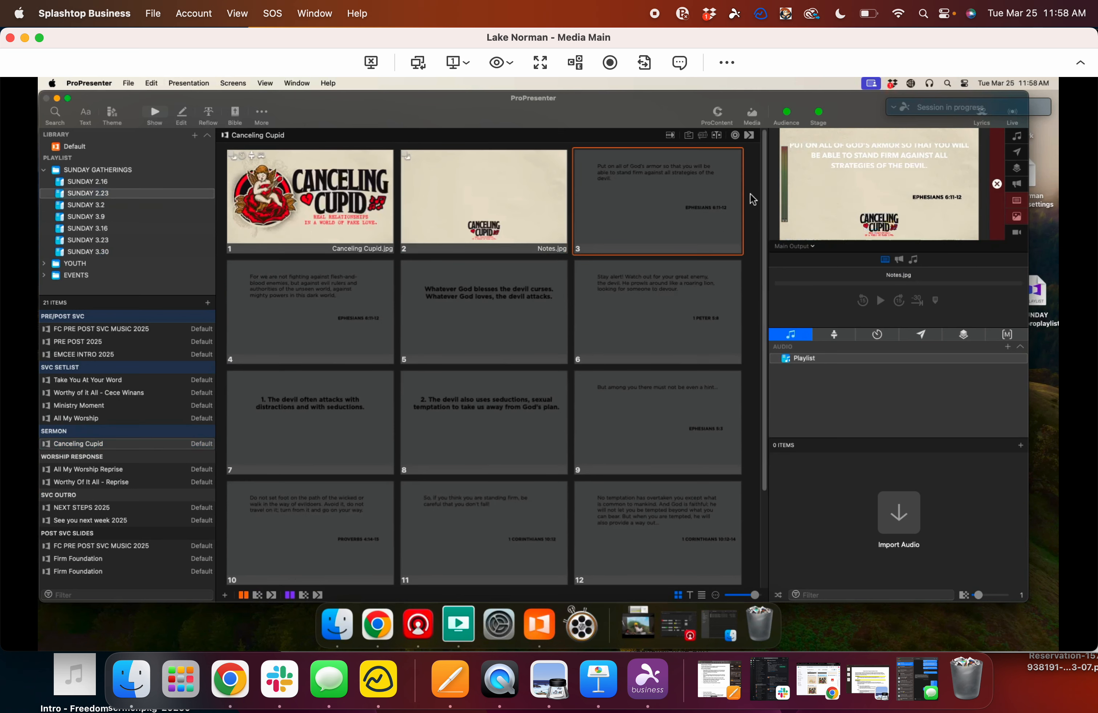
click(299, 187)
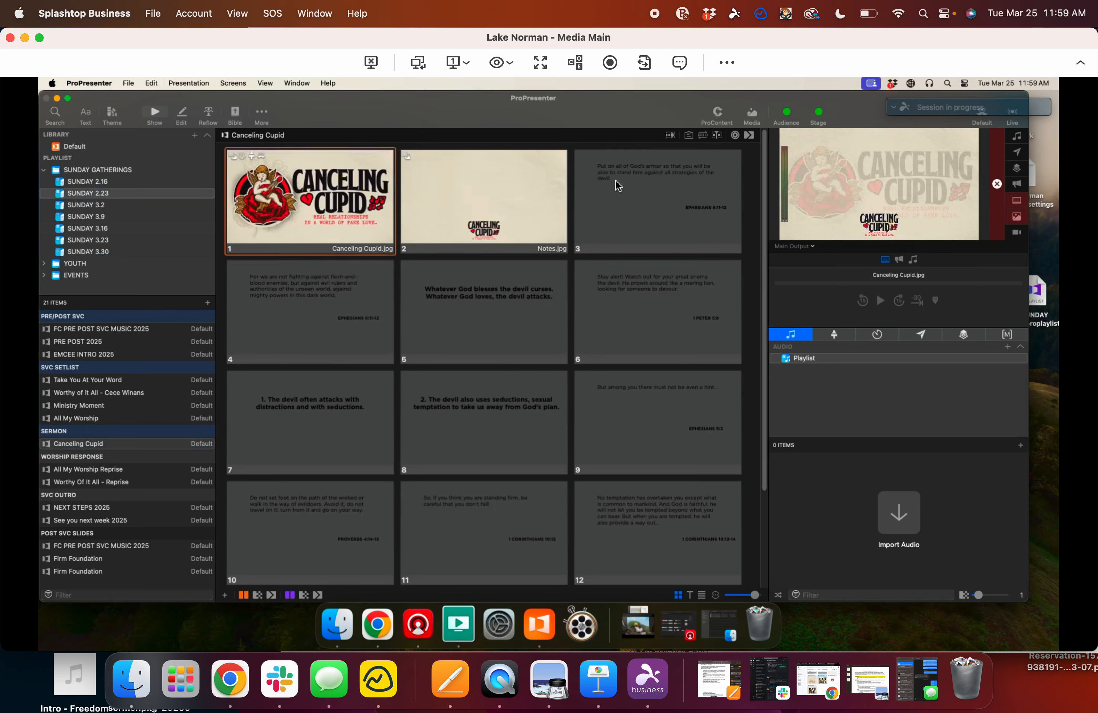
click(663, 204)
click(501, 206)
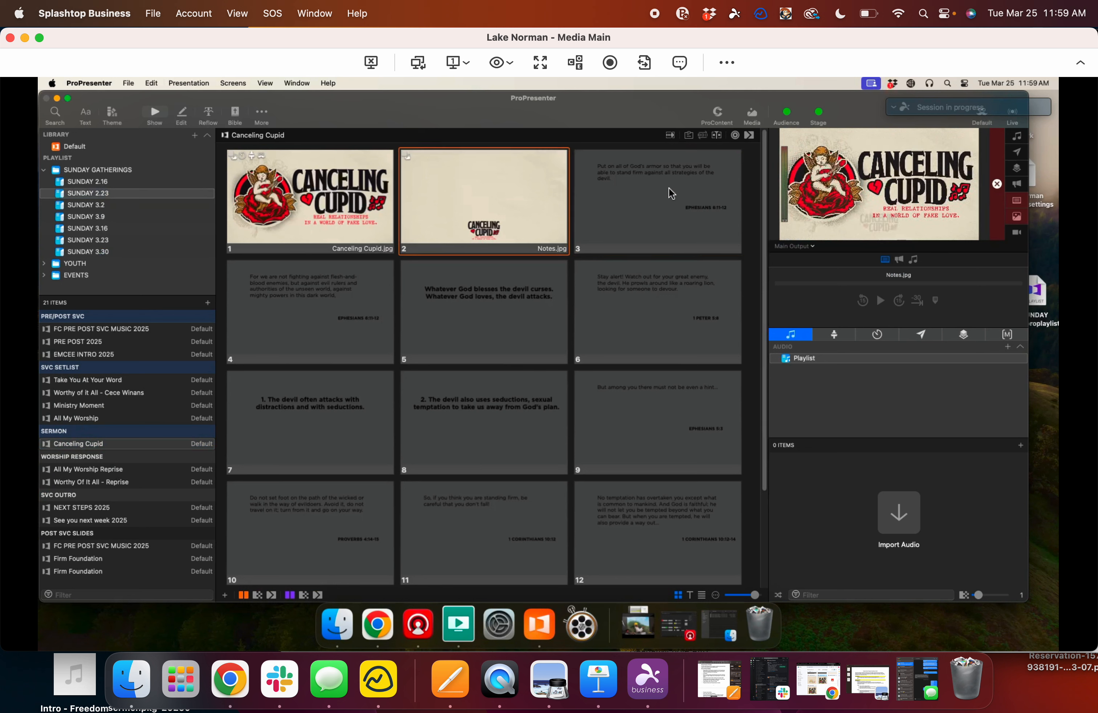
click(671, 187)
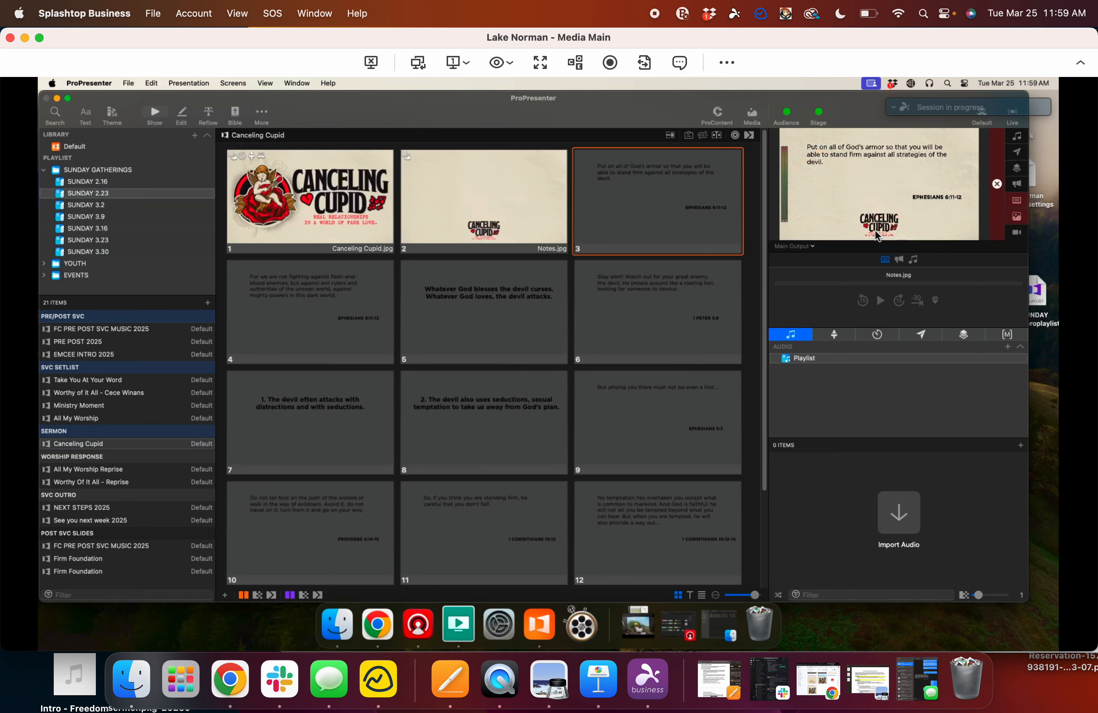
Step: Return to This is Jesus Part 1 in SUNDAY 3.30 and add the Default Audience Look action to the first title slide
click(98, 252)
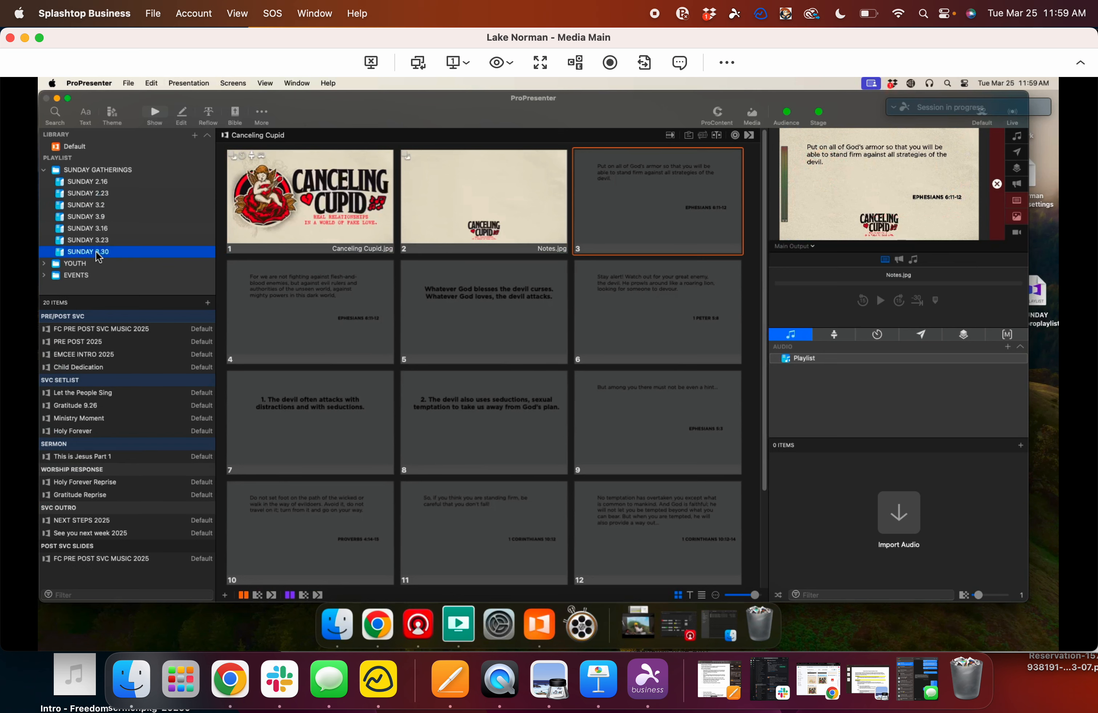
click(96, 459)
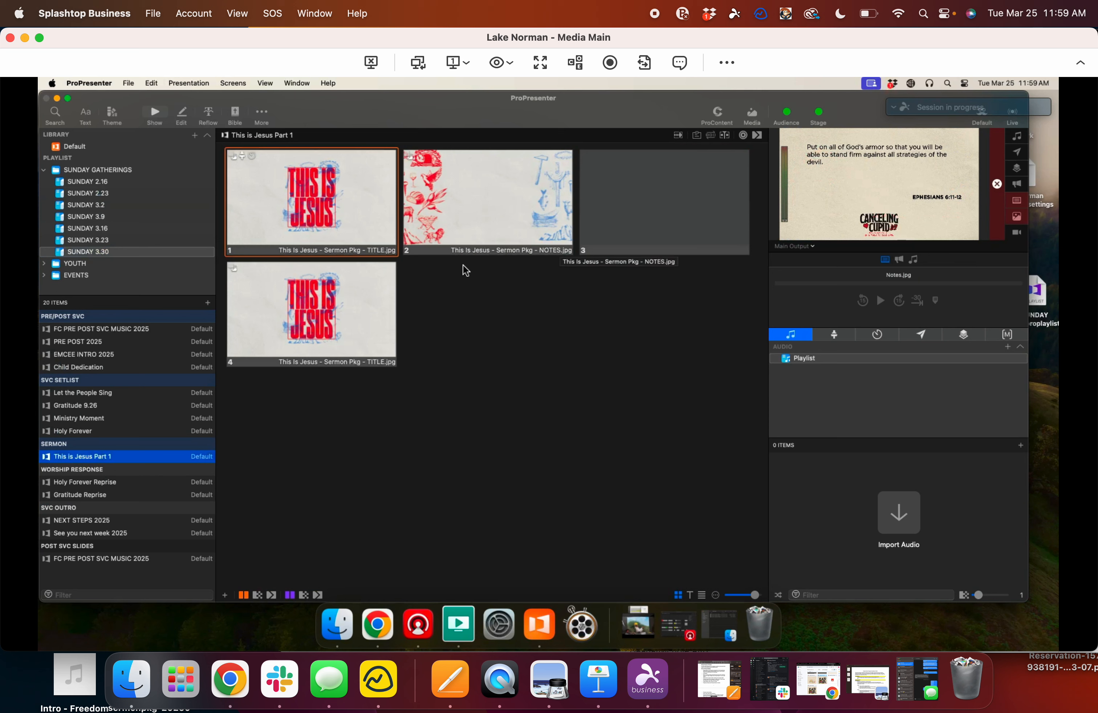
right_click(305, 204)
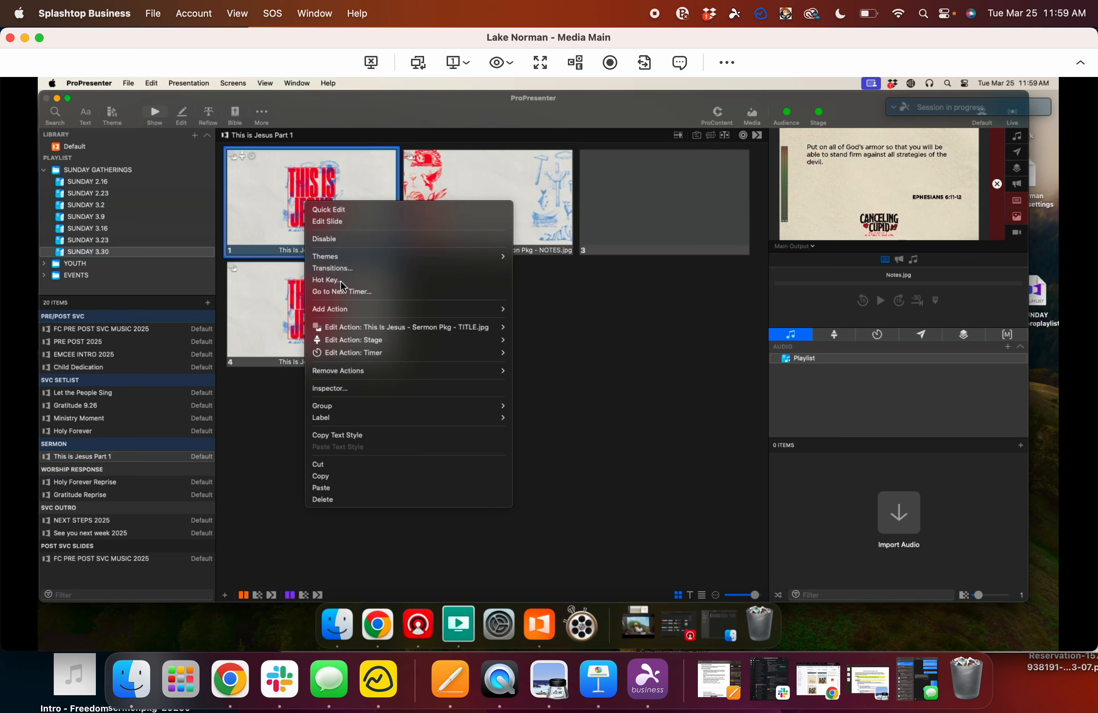
mouse_move(400, 329)
mouse_move(436, 315)
mouse_move(548, 328)
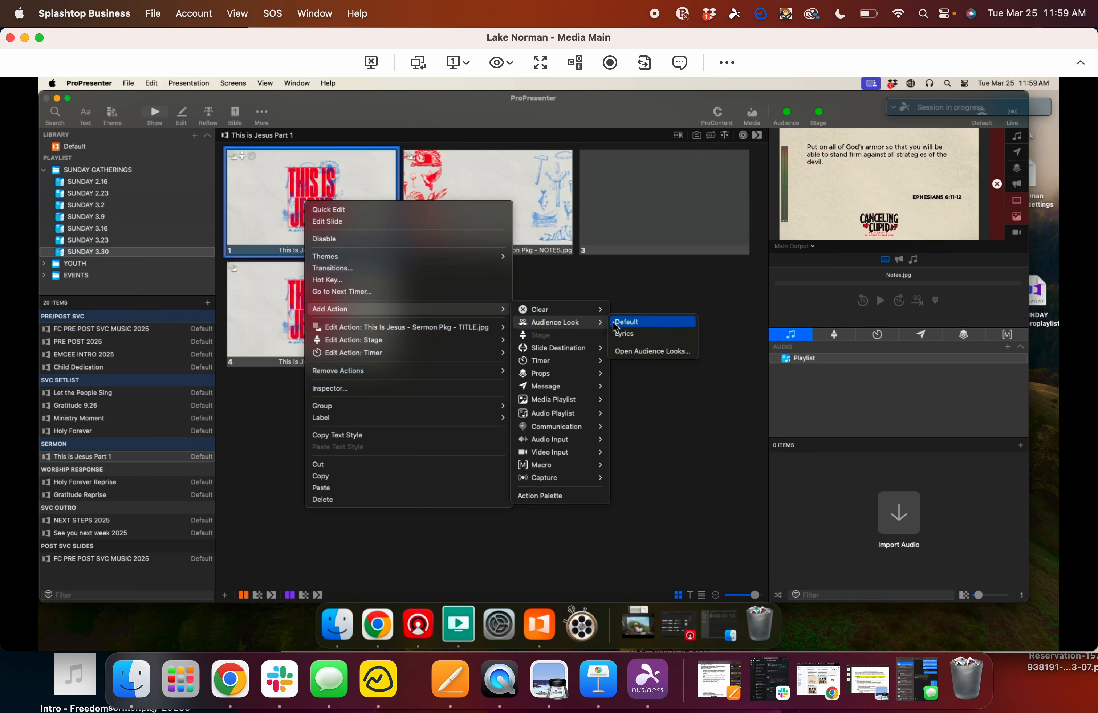
click(639, 322)
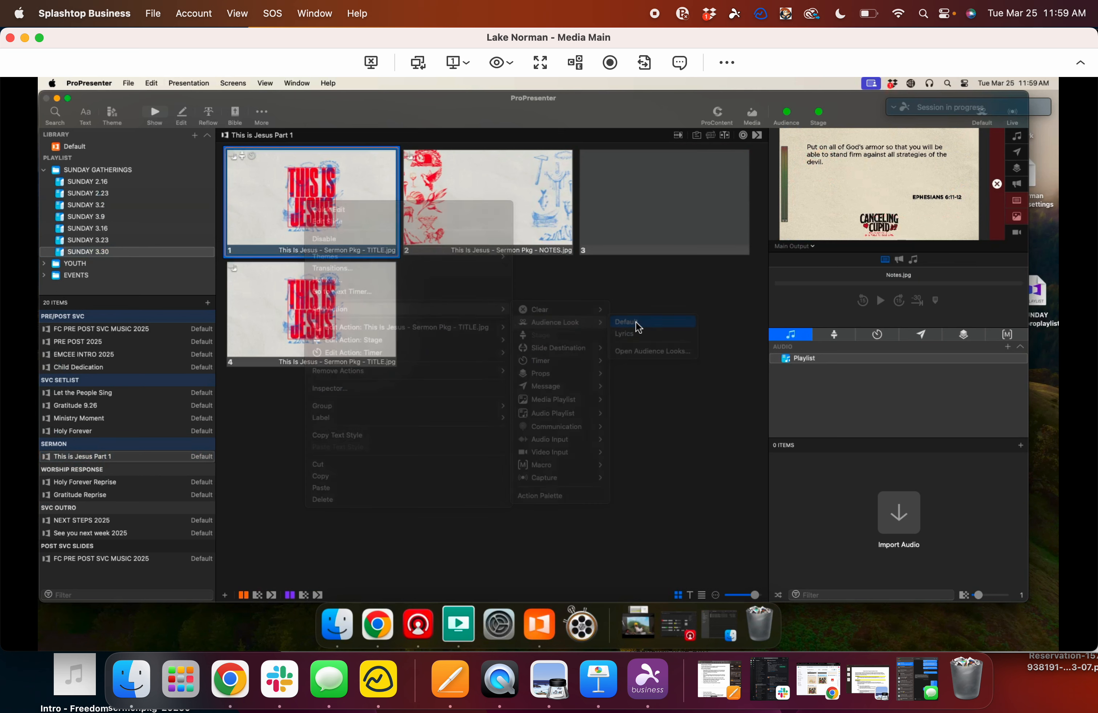
Step: Open Gratitude 9.26 from the setlist and trigger its background slide and first Verse 1 slide to view the lyrics look
click(83, 419)
click(78, 407)
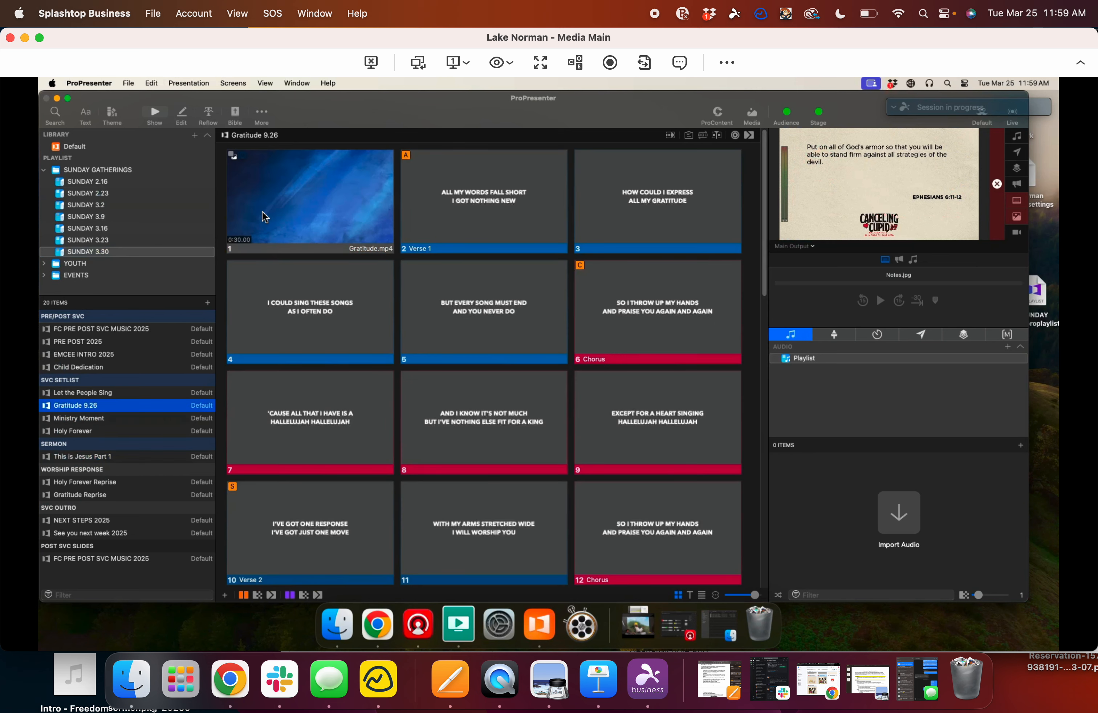
click(302, 190)
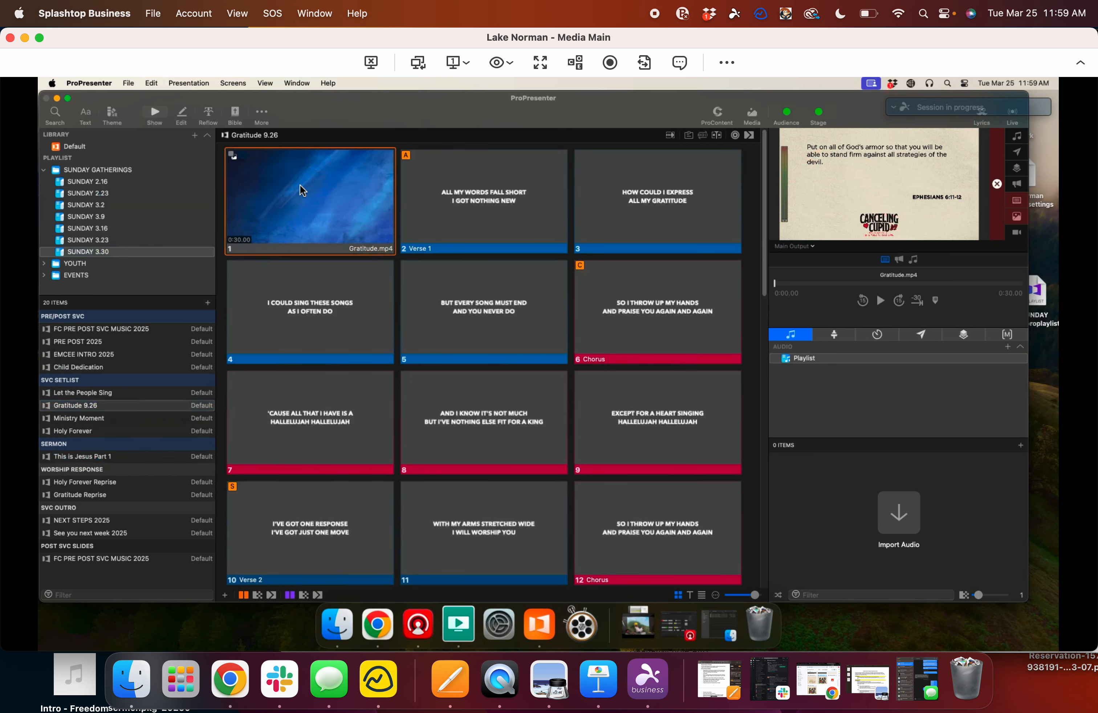
click(493, 189)
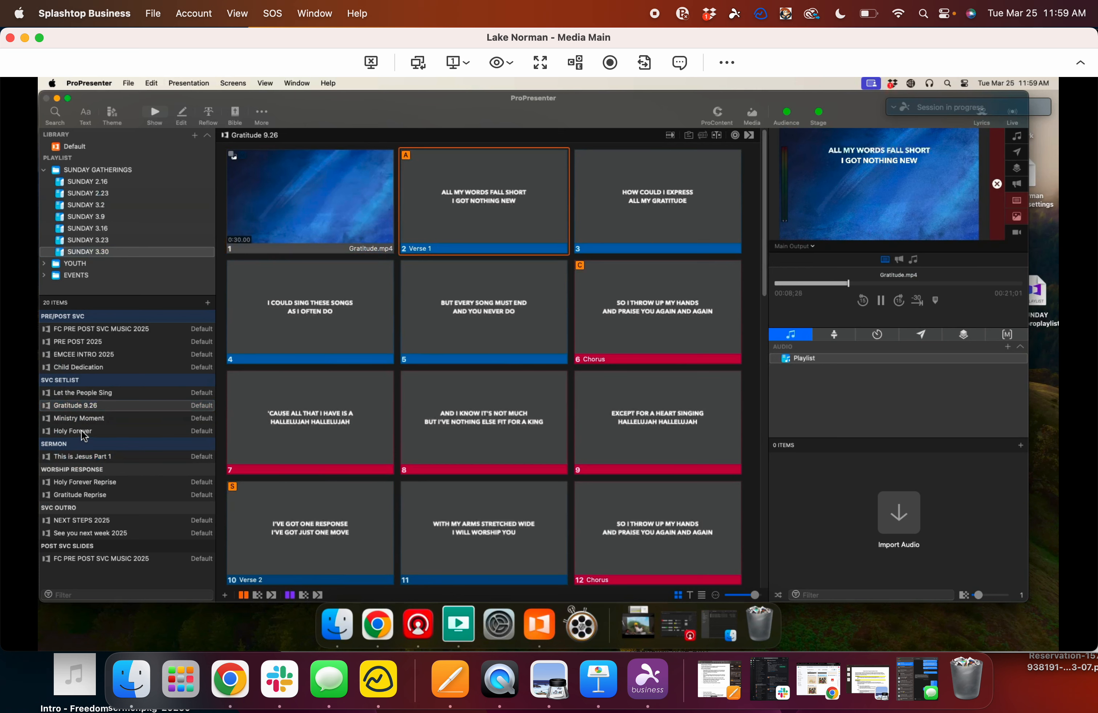
Step: Open Sermon 3.9 from the SUNDAY 3.9 playlist and trigger the John 1:1 verse slide to check its look on the output
click(88, 458)
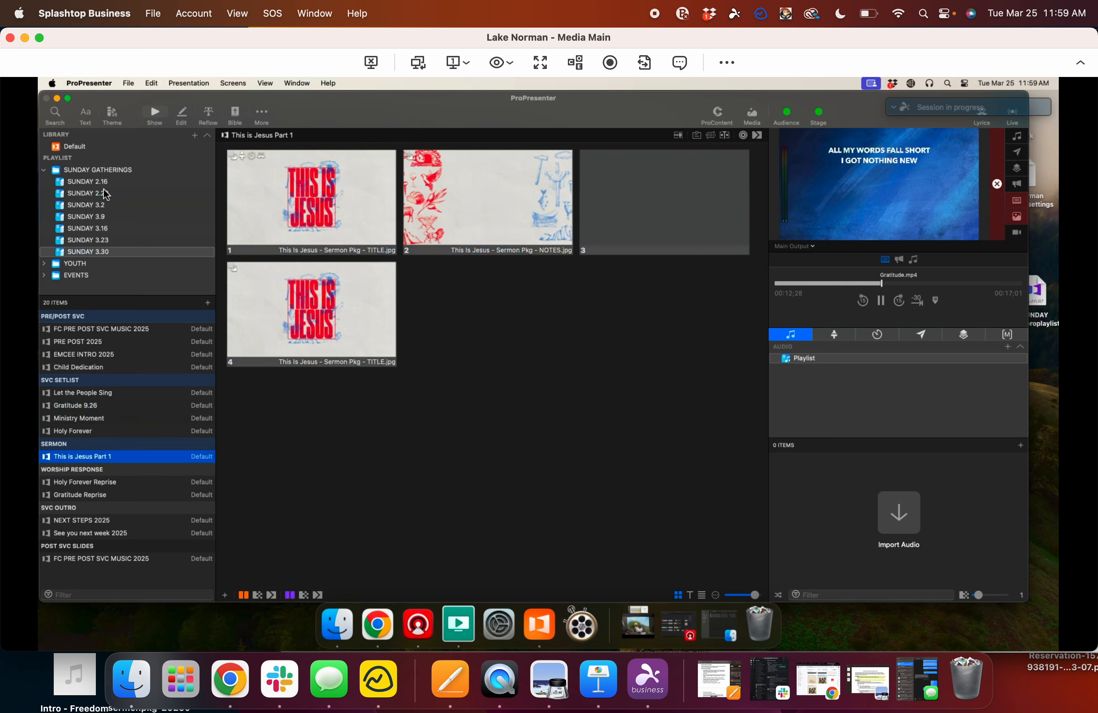
click(87, 217)
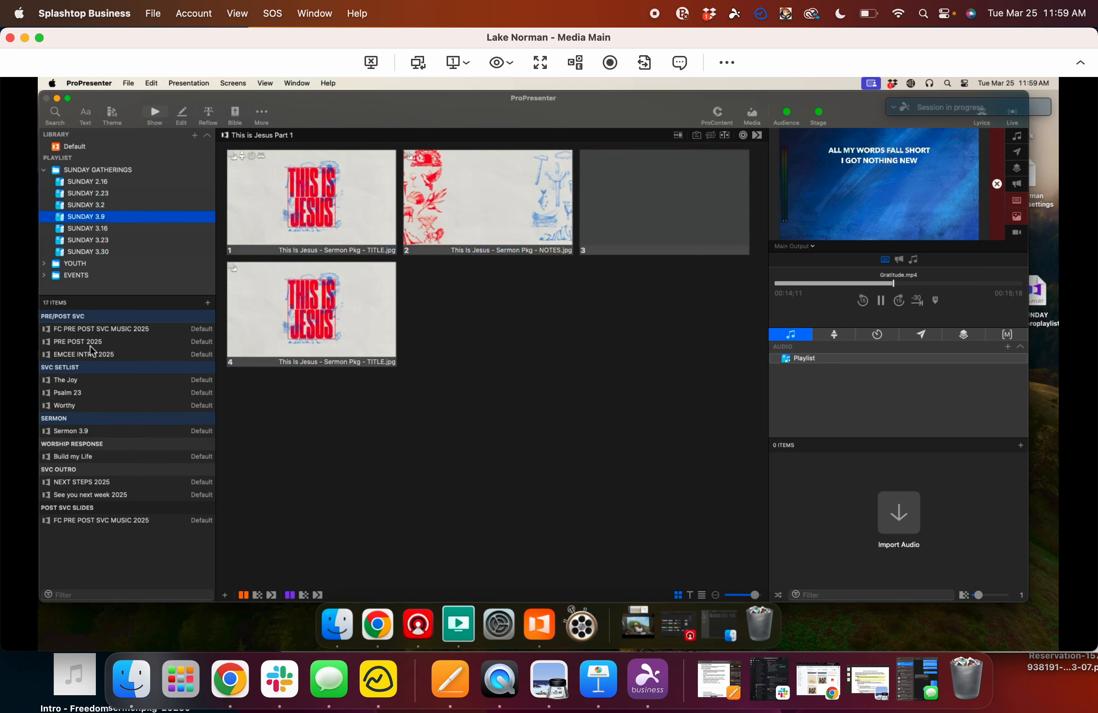
click(81, 433)
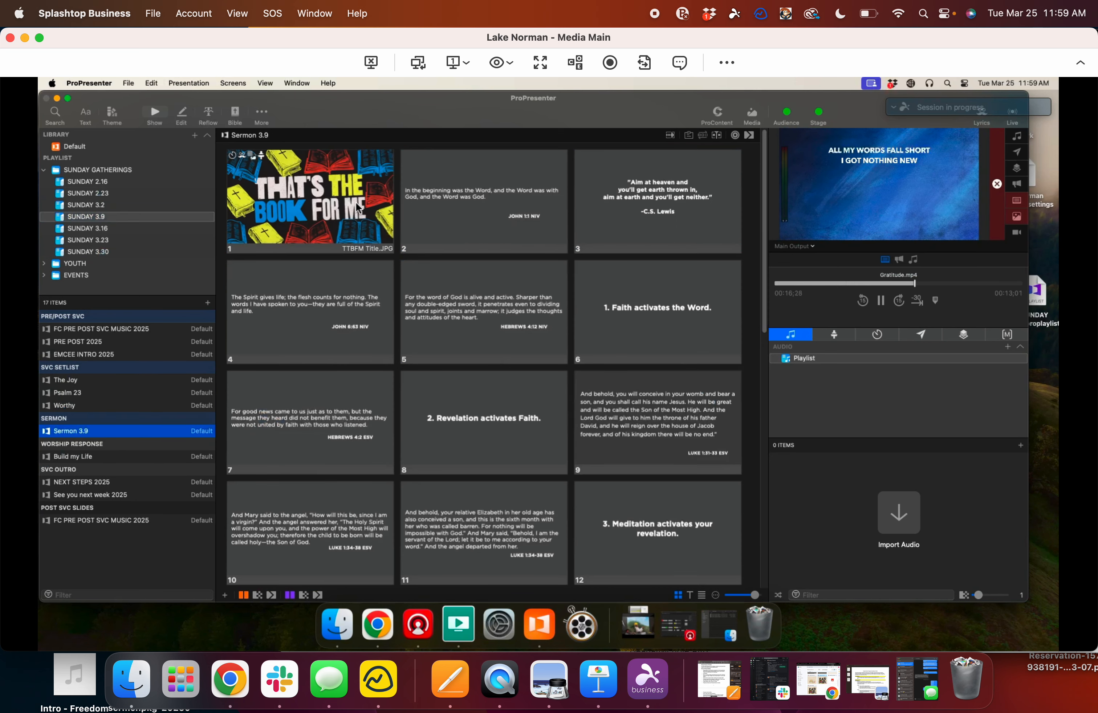
click(483, 217)
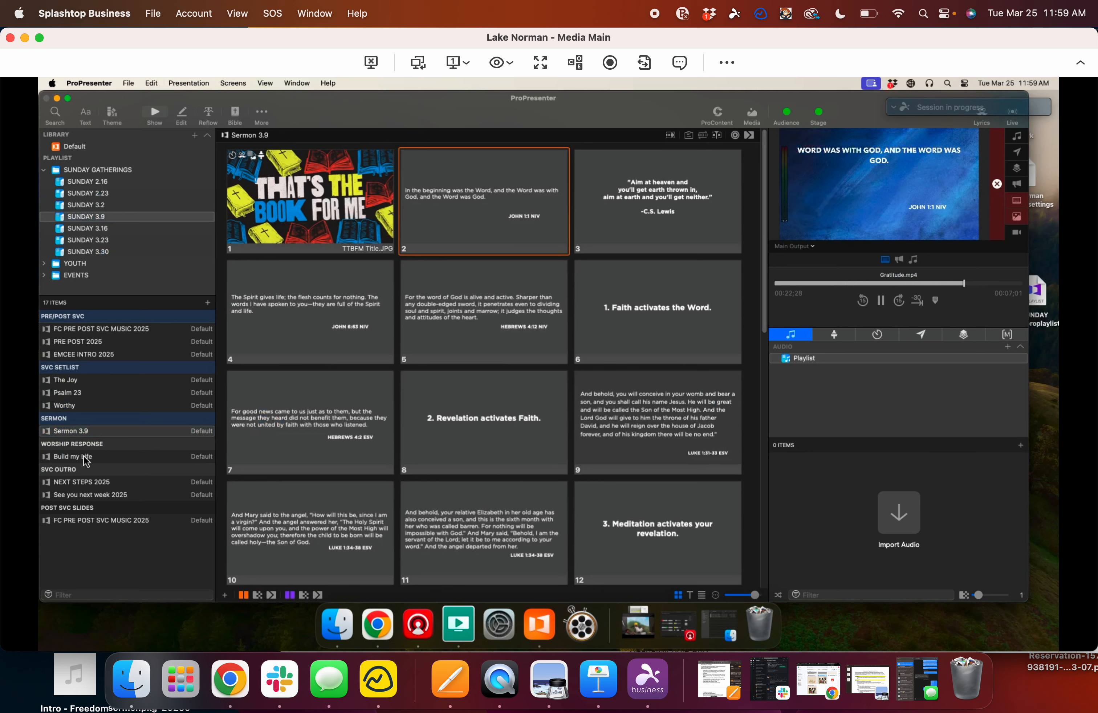
Step: Return to This is Jesus Part 1 in SUNDAY 3.30 and trigger the title and notes slides to check the output
click(102, 254)
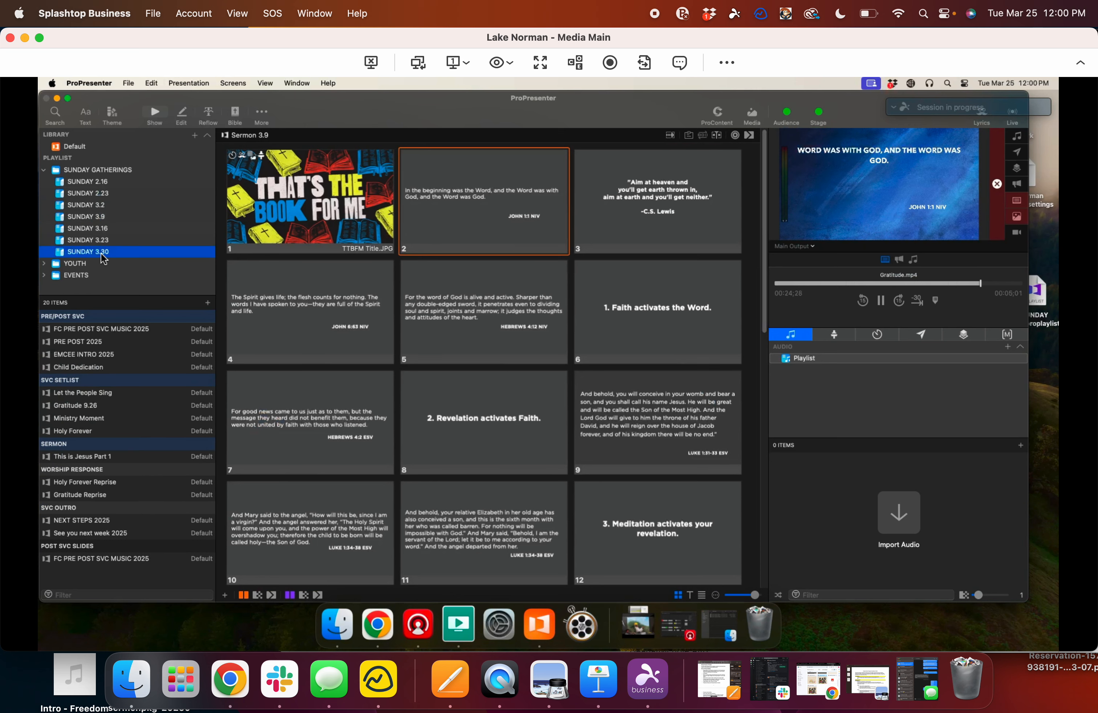
click(77, 457)
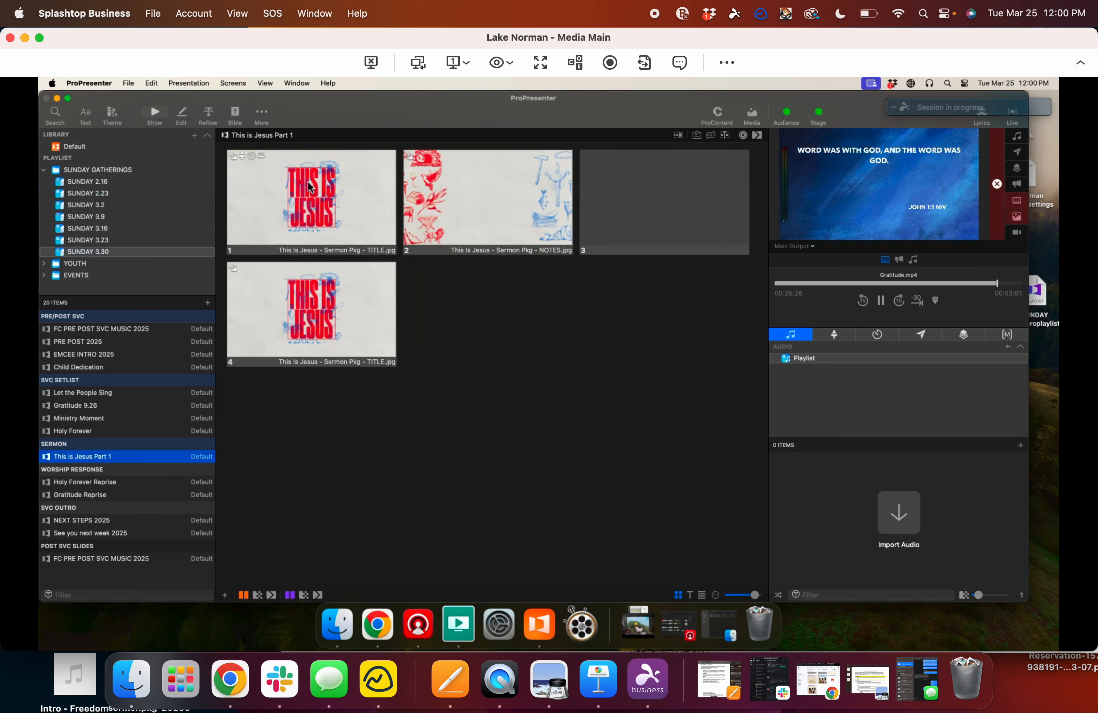
click(308, 182)
click(497, 194)
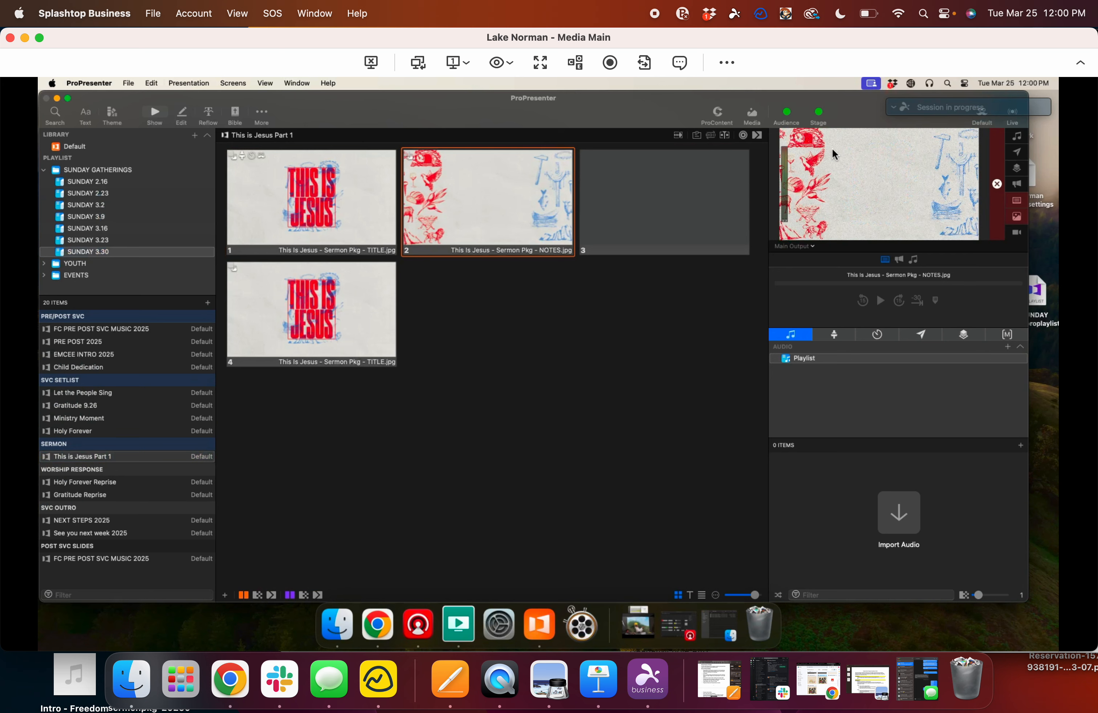
Step: Open the blank third slide for editing and set its text box font to Gotham
right_click(656, 182)
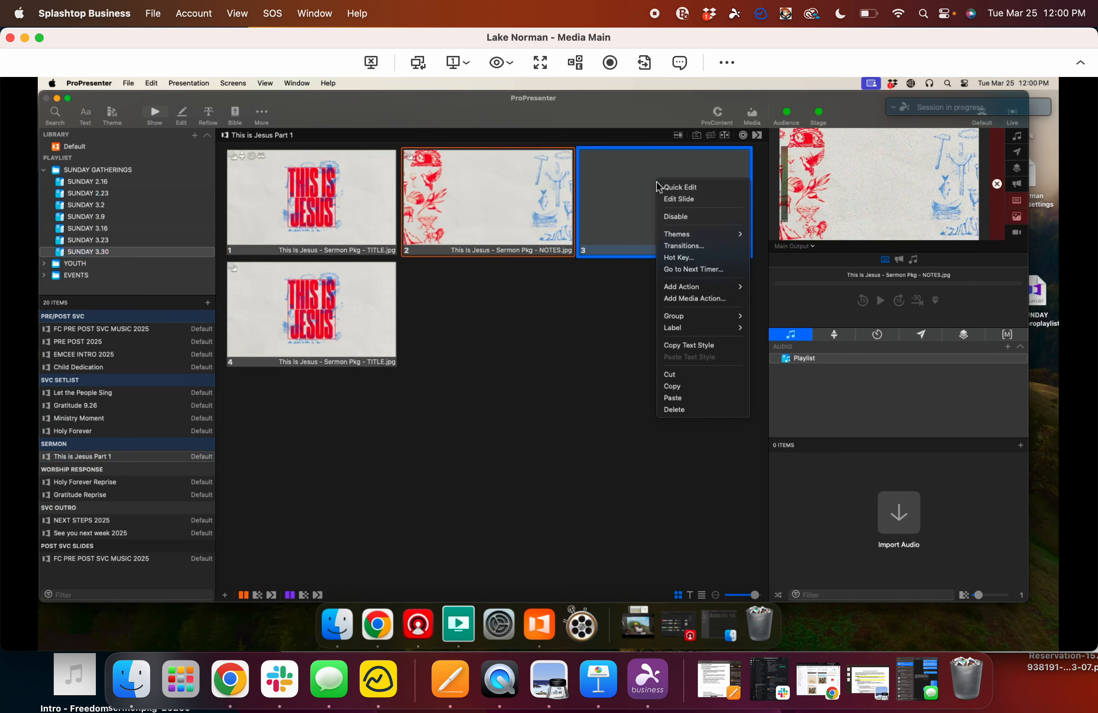
click(693, 200)
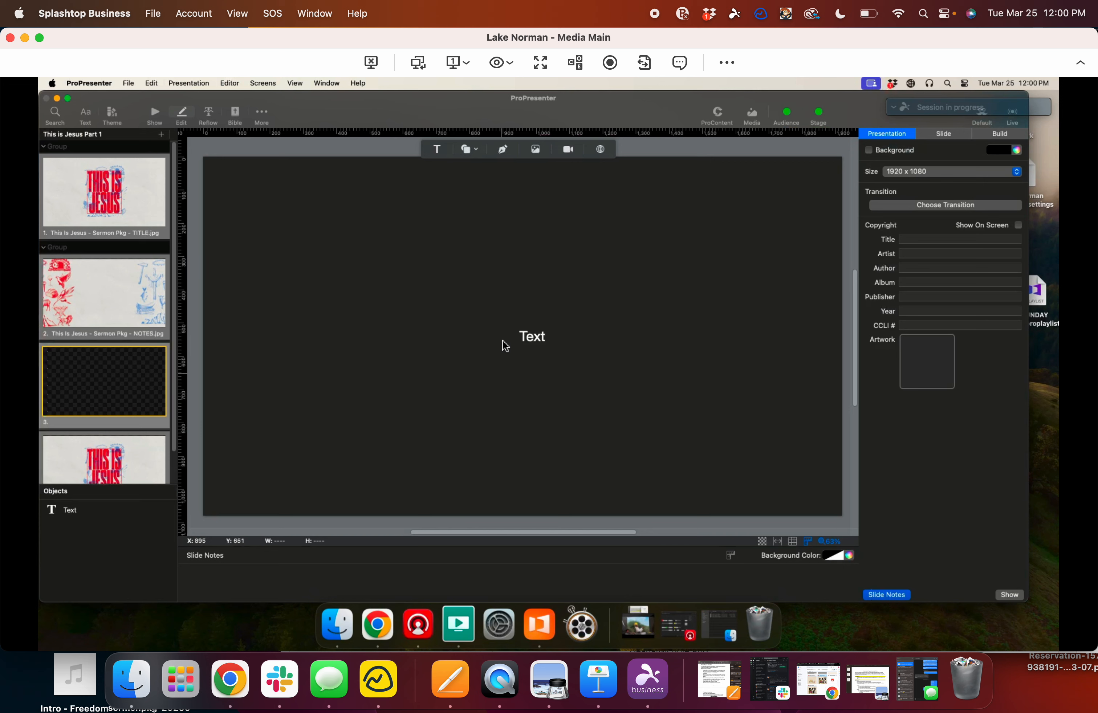
click(514, 325)
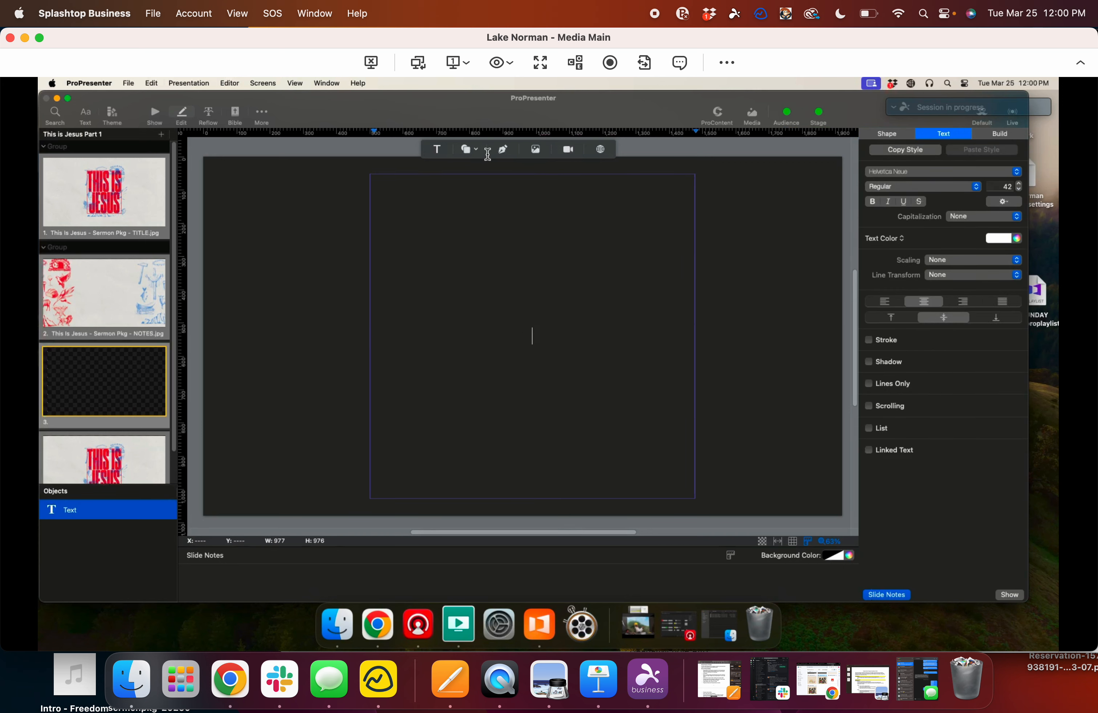
click(917, 173)
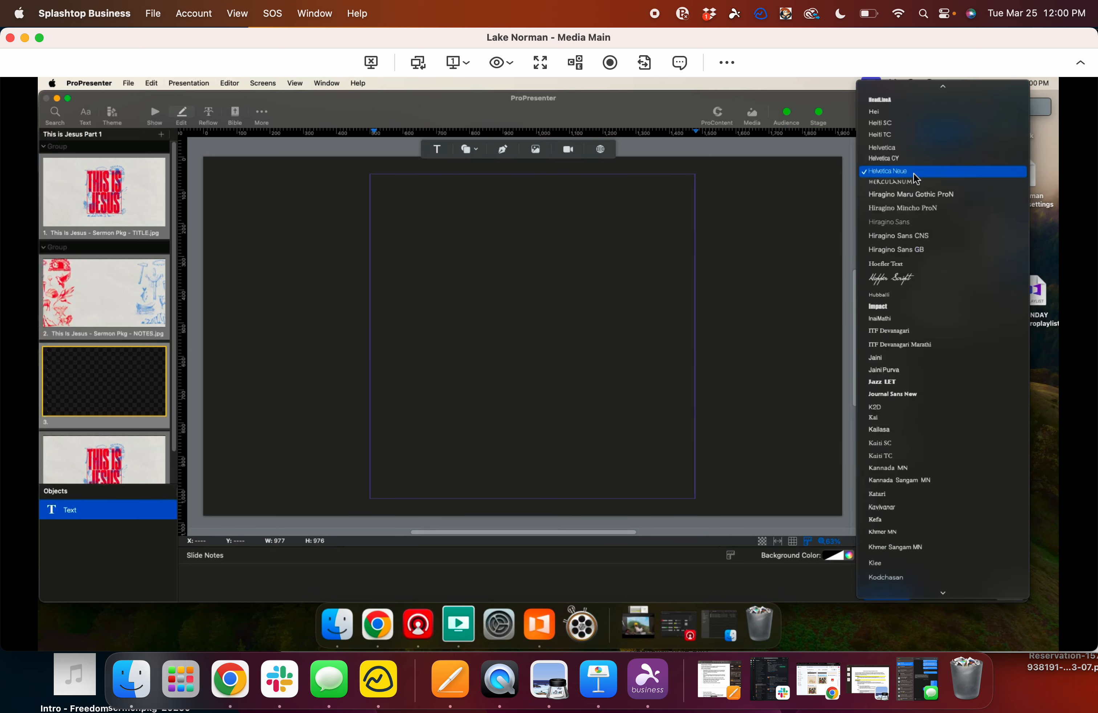
scroll(916, 178, up, 10)
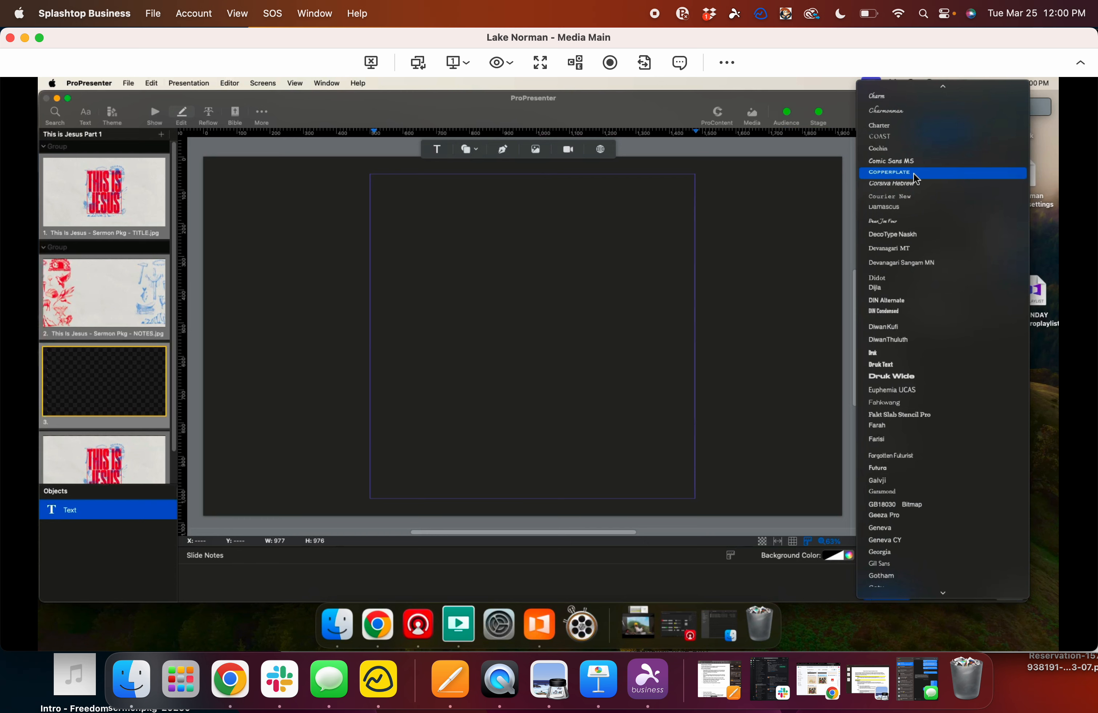
scroll(903, 322, down, 10)
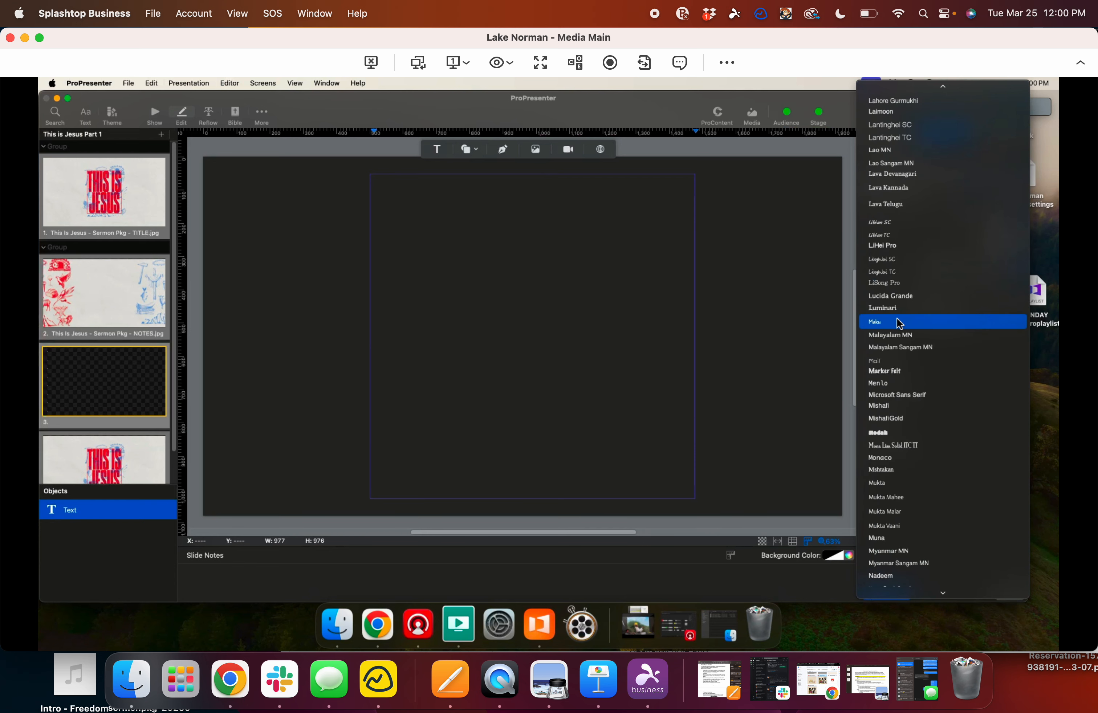
scroll(906, 243, up, 10)
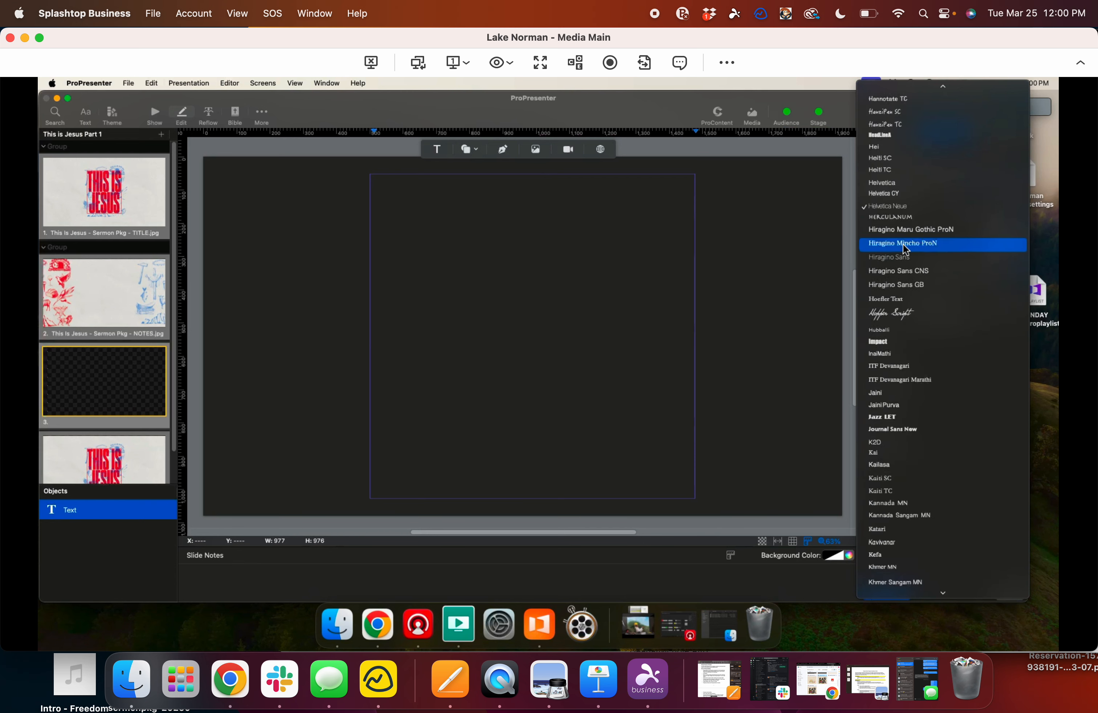
scroll(906, 247, up, 8)
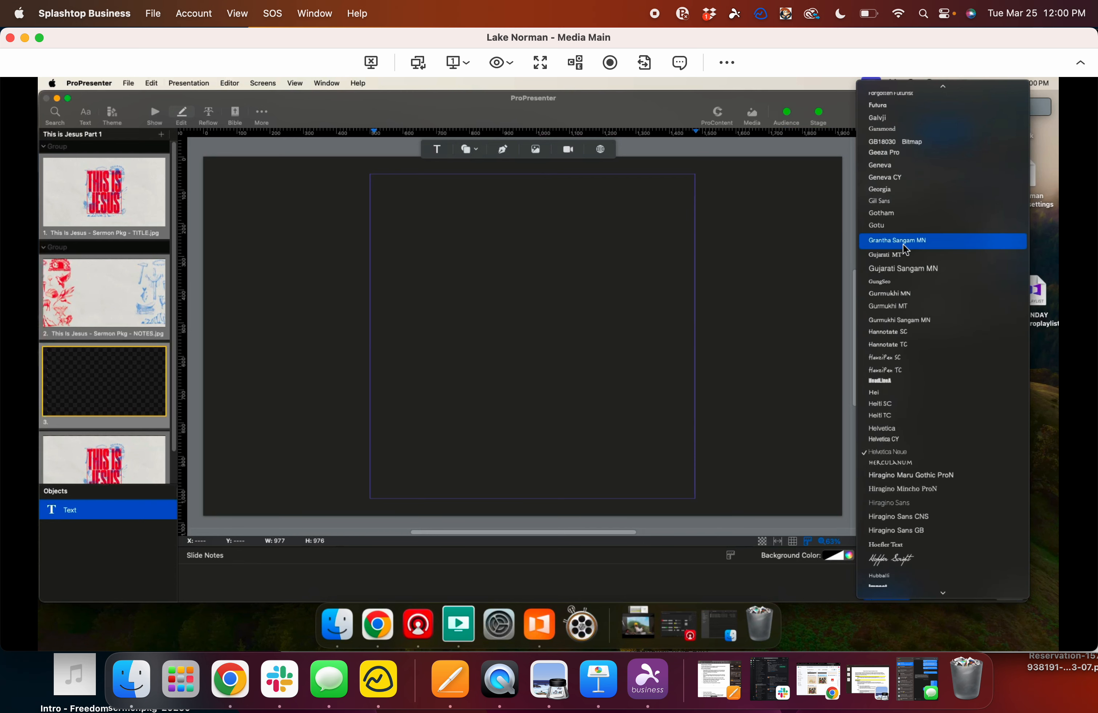
click(896, 216)
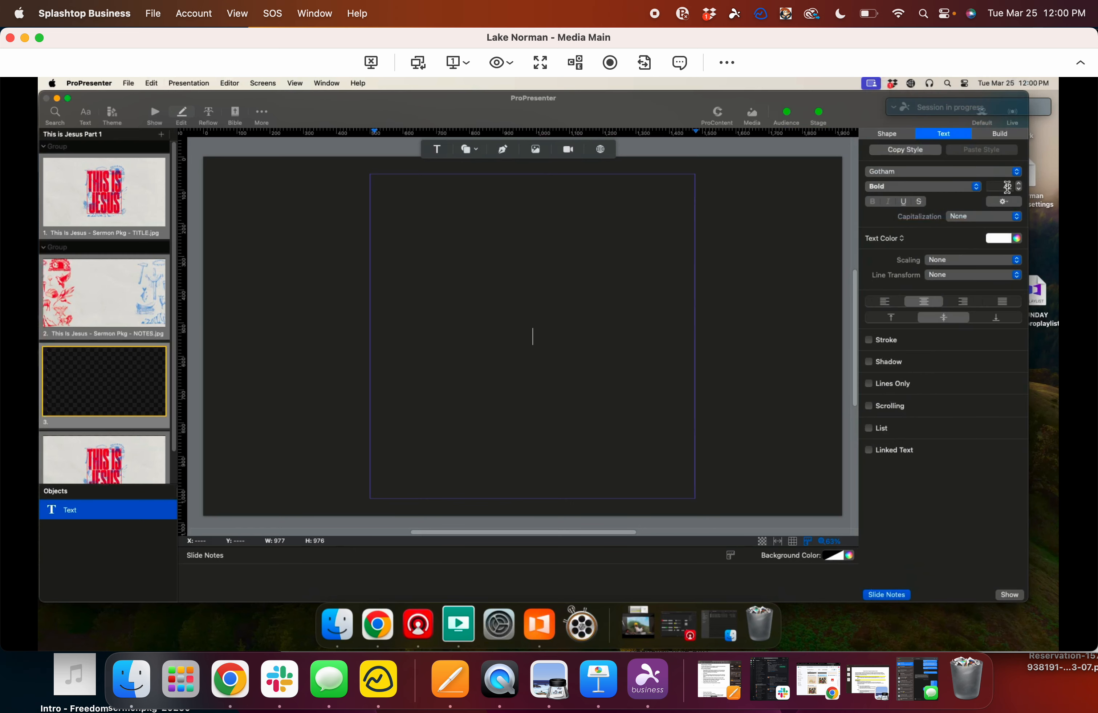
Step: Set the text box's font size to 90 and text color to black, and enter "Point 1" as its text
click(1007, 186)
text(90)
click(580, 288)
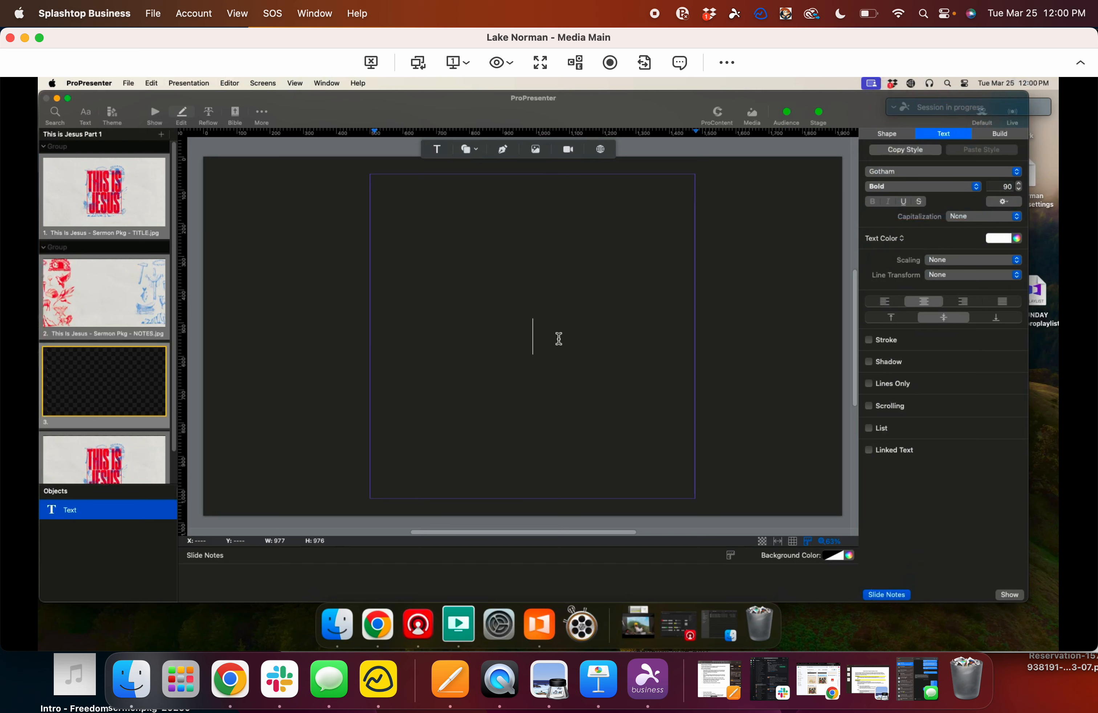
click(1004, 238)
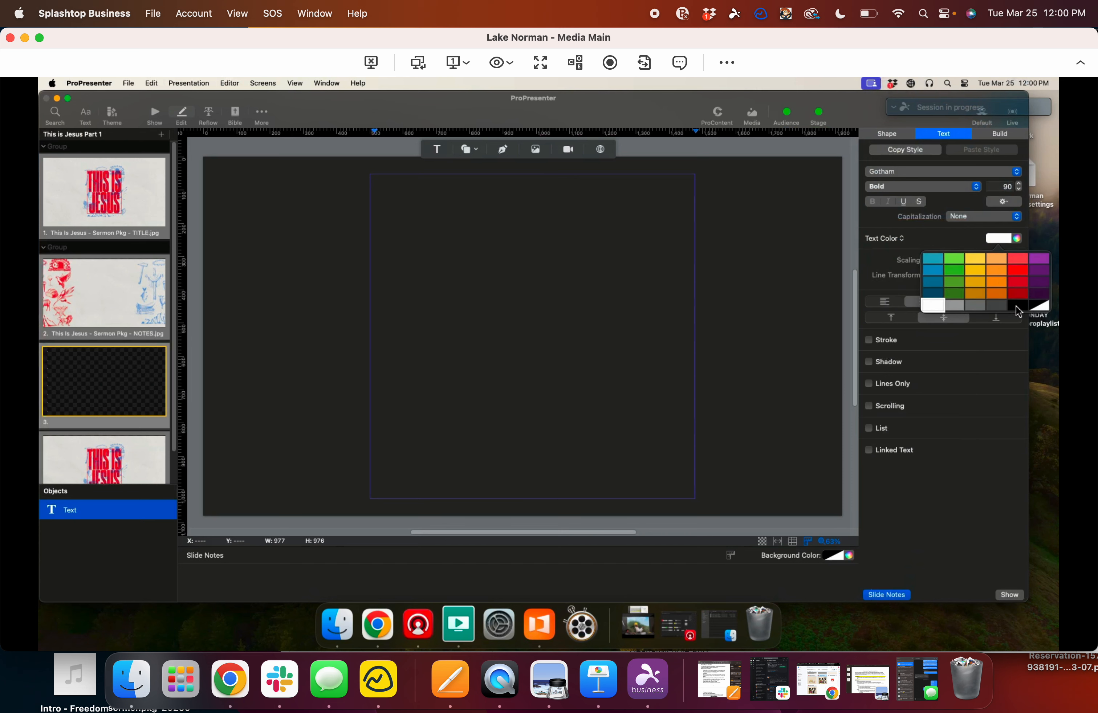
click(1017, 307)
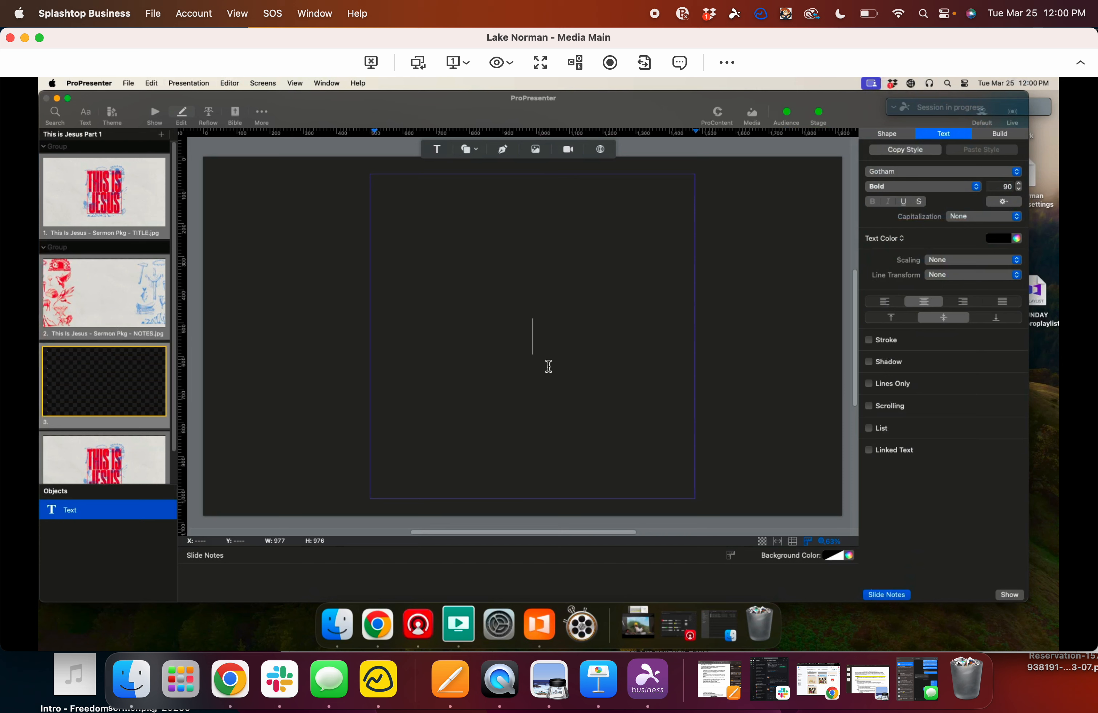
text(Point 1)
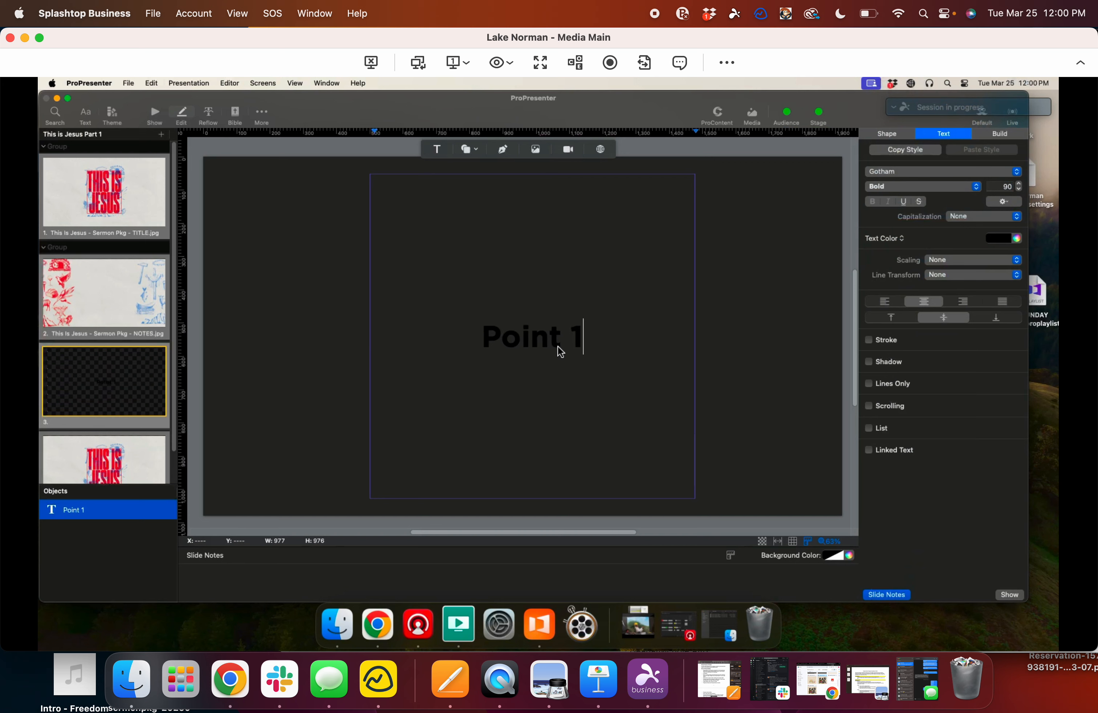
Step: Return to the presentation's slide view and trigger the notes slide and the Point 1 slide to check the output
click(155, 113)
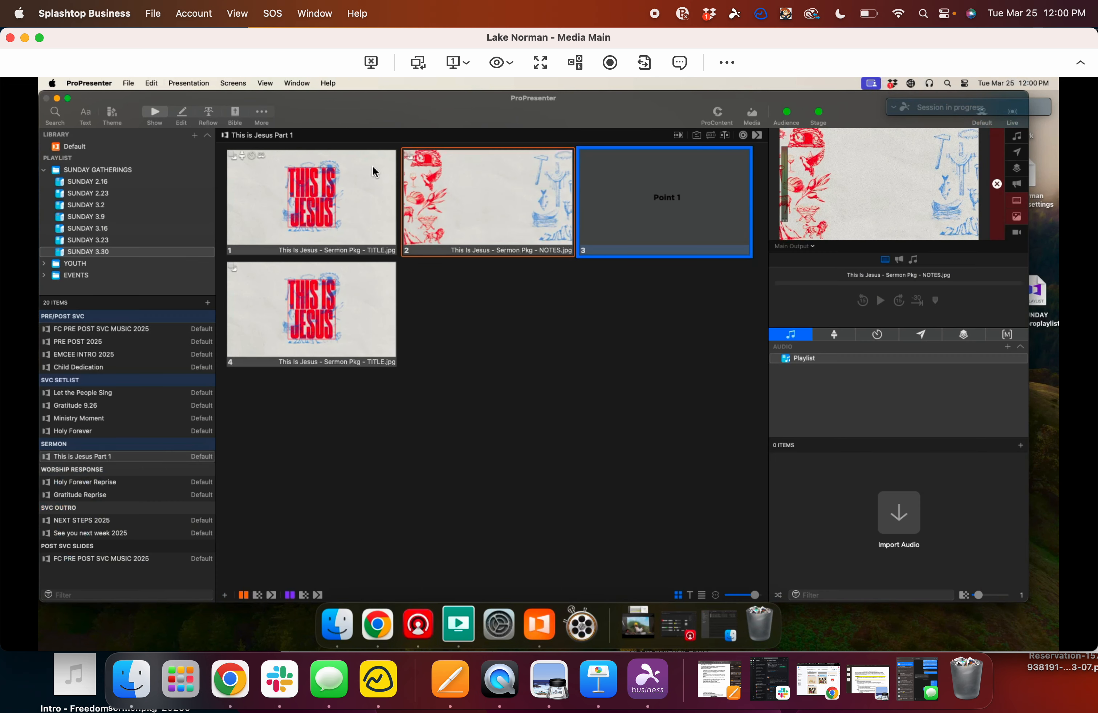
click(522, 222)
click(686, 212)
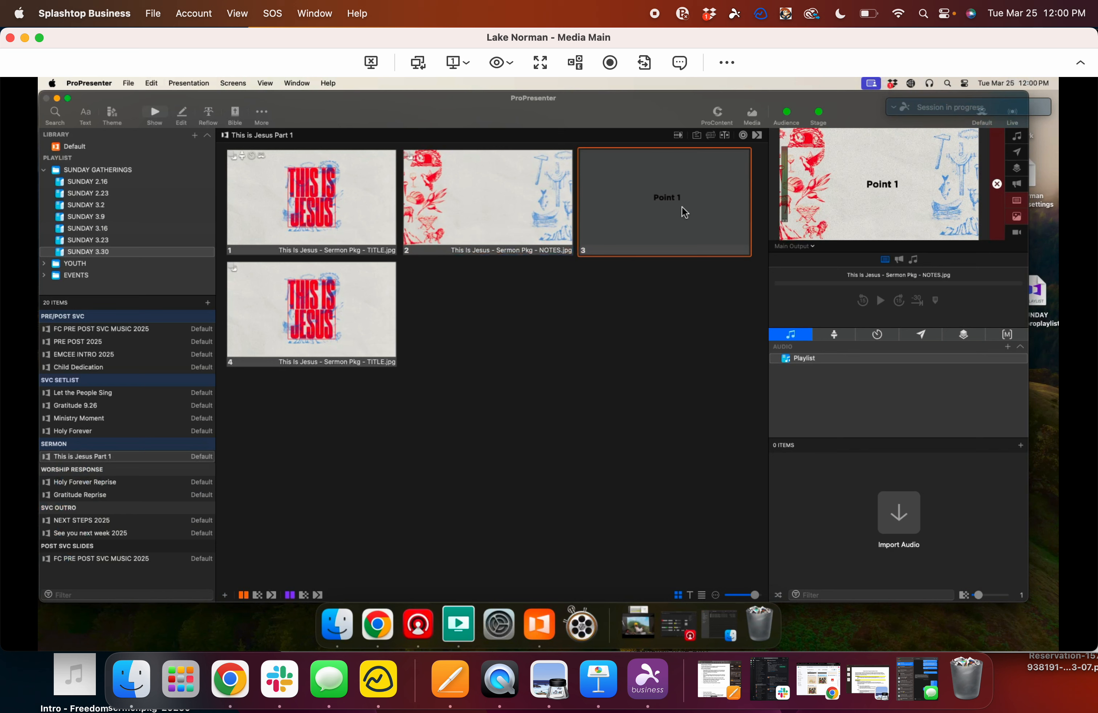
Step: Duplicate the Point 1 slide directly after itself by copying and pasting it
right_click(682, 207)
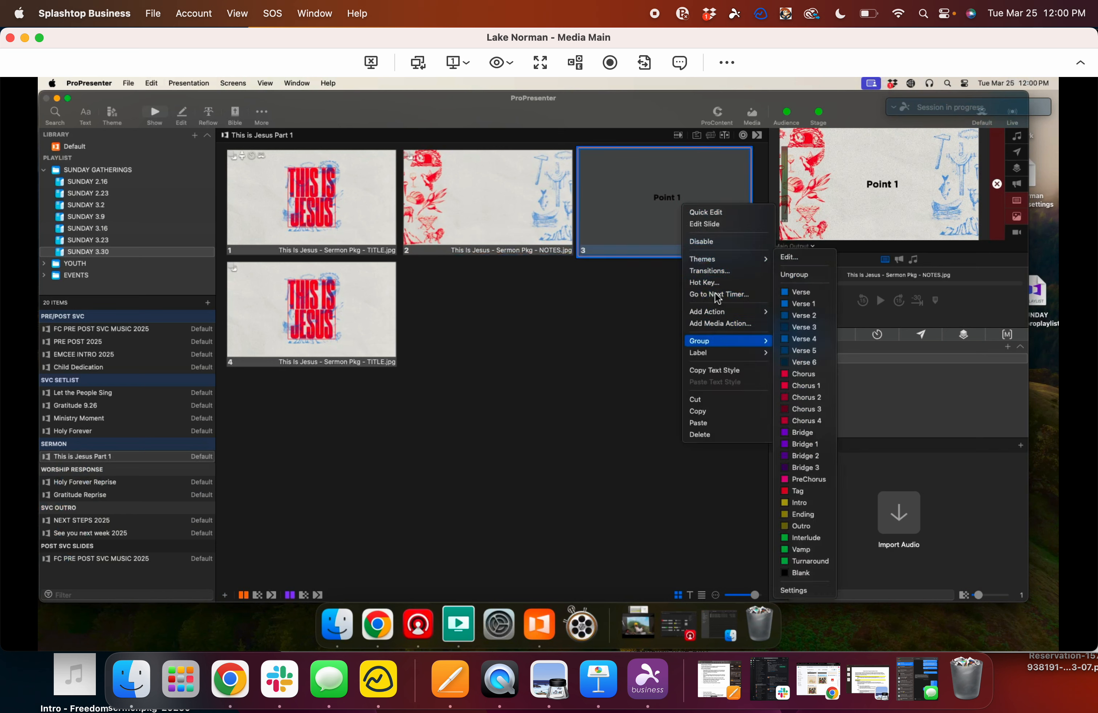
click(703, 413)
right_click(674, 223)
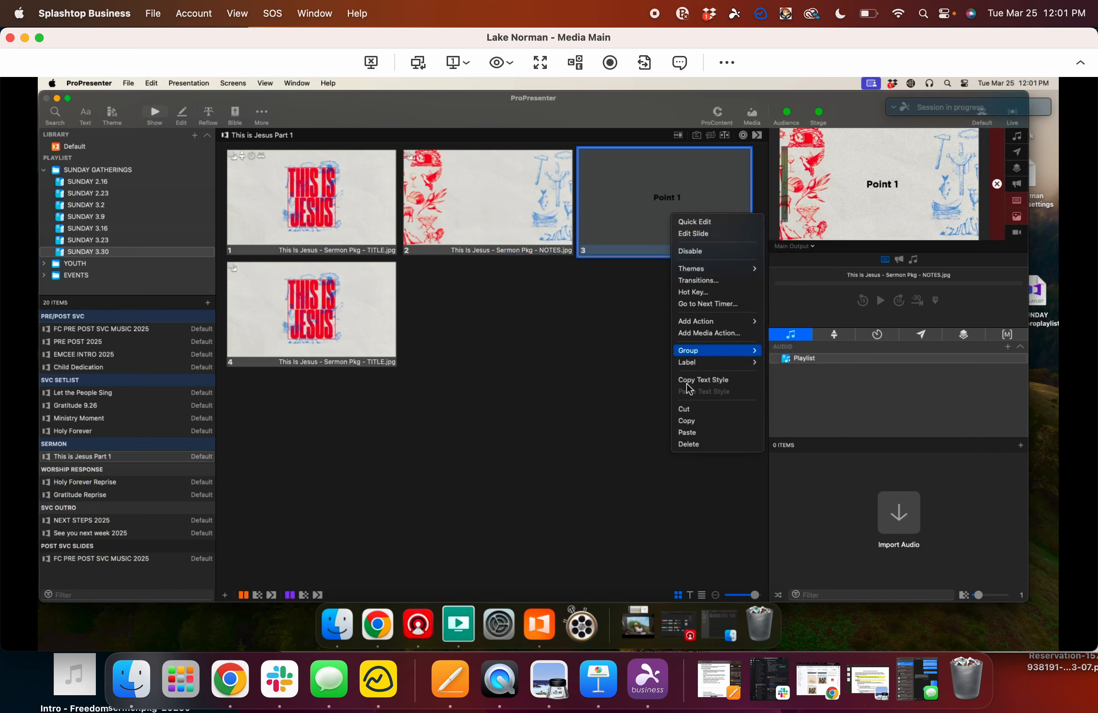
click(685, 434)
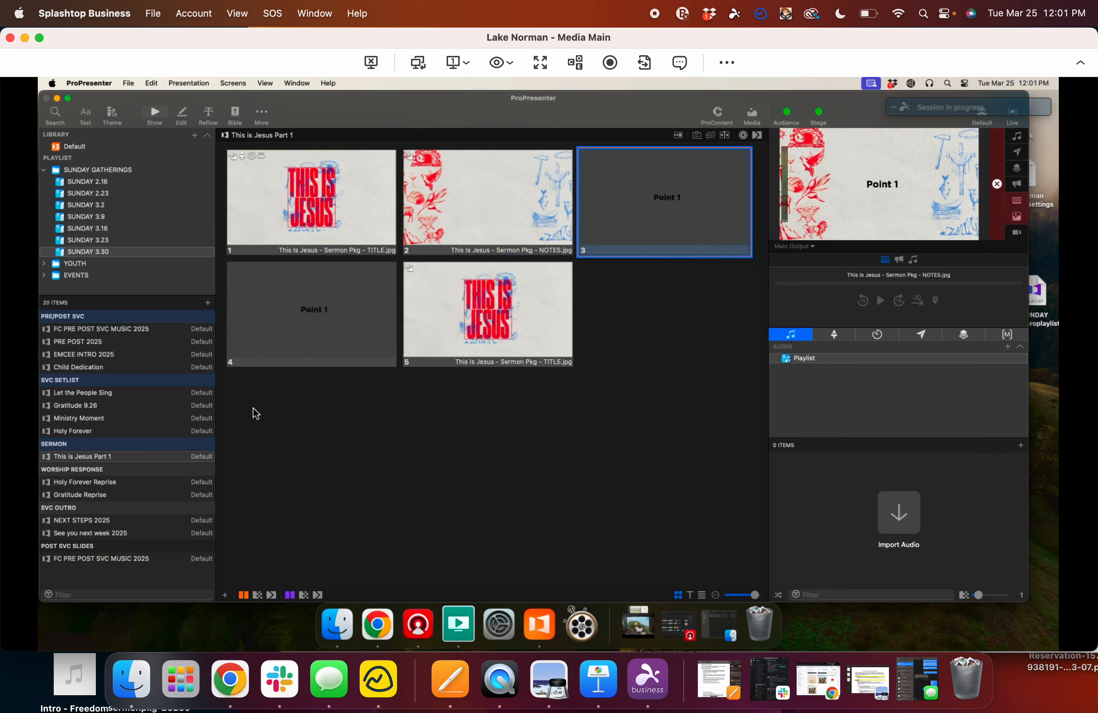
Step: Open the duplicated Point 1 slide for editing and set all its text to the Book typeface at size 70
right_click(315, 297)
click(338, 315)
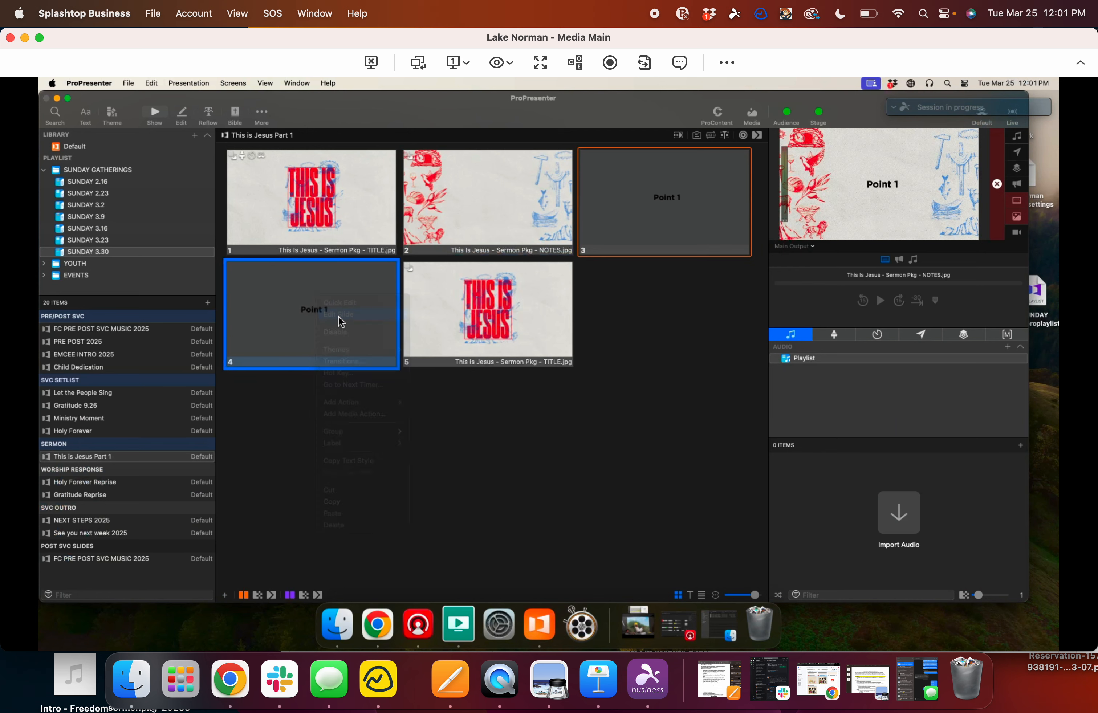
double_click(539, 345)
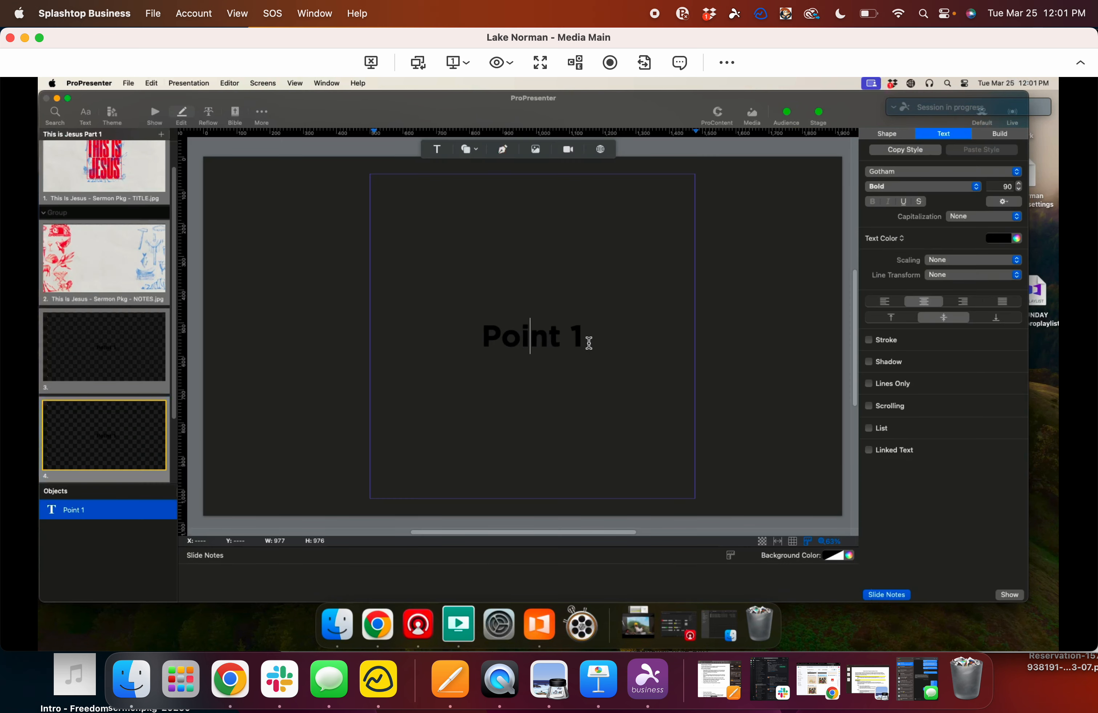
drag(588, 338, 471, 332)
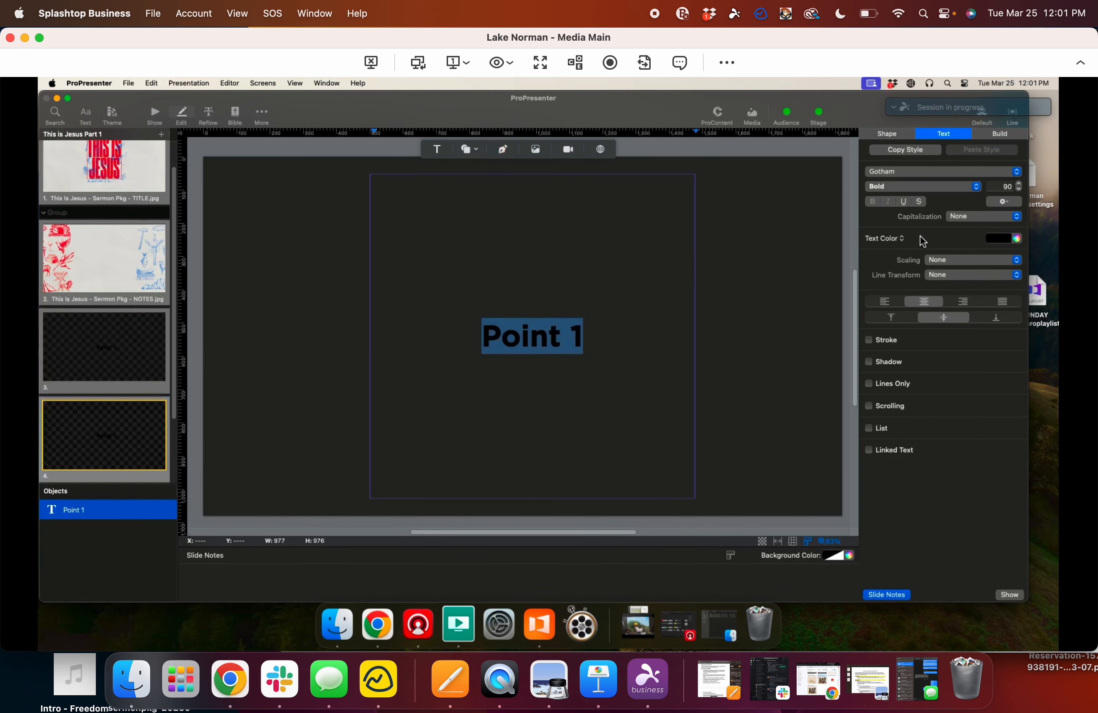
click(939, 190)
click(916, 204)
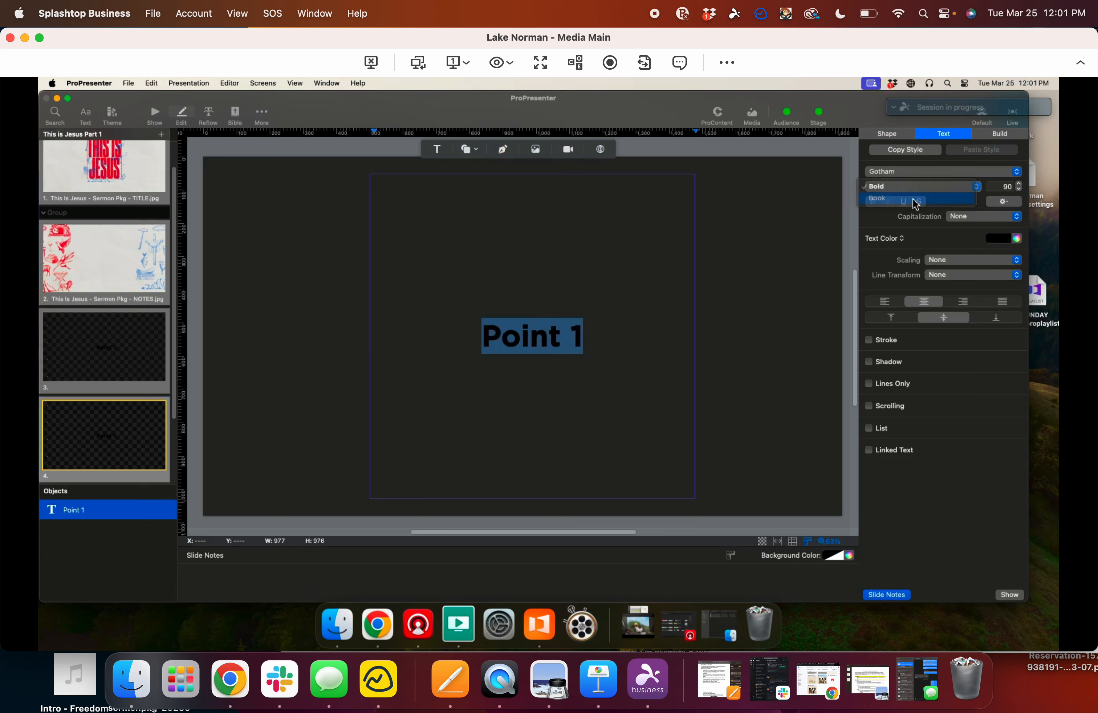
click(1006, 187)
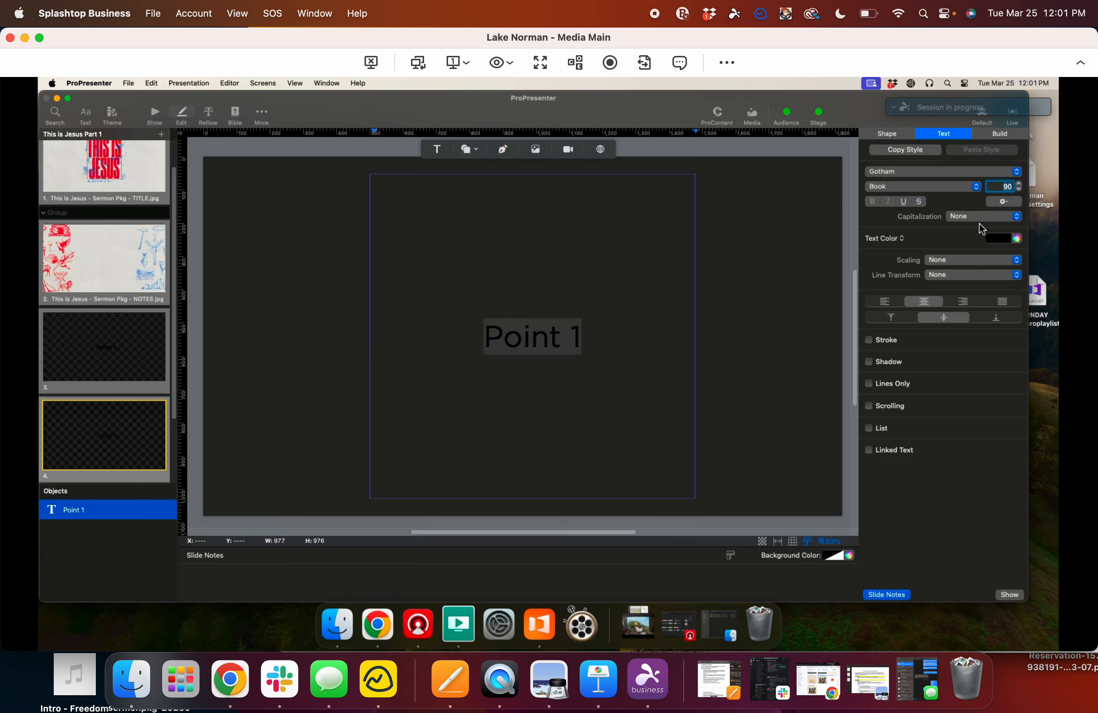
text(70)
key(Return)
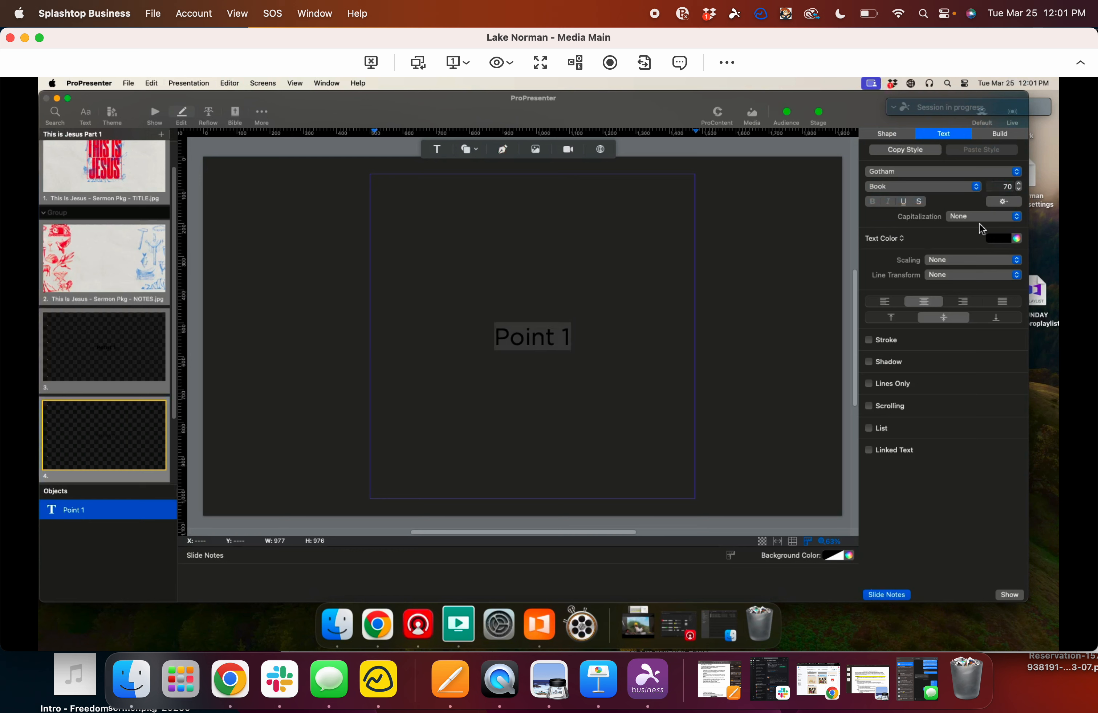
Step: Replace the Point 1 text on the fourth slide with about three lines of random placeholder letters standing in for a verse
double_click(564, 346)
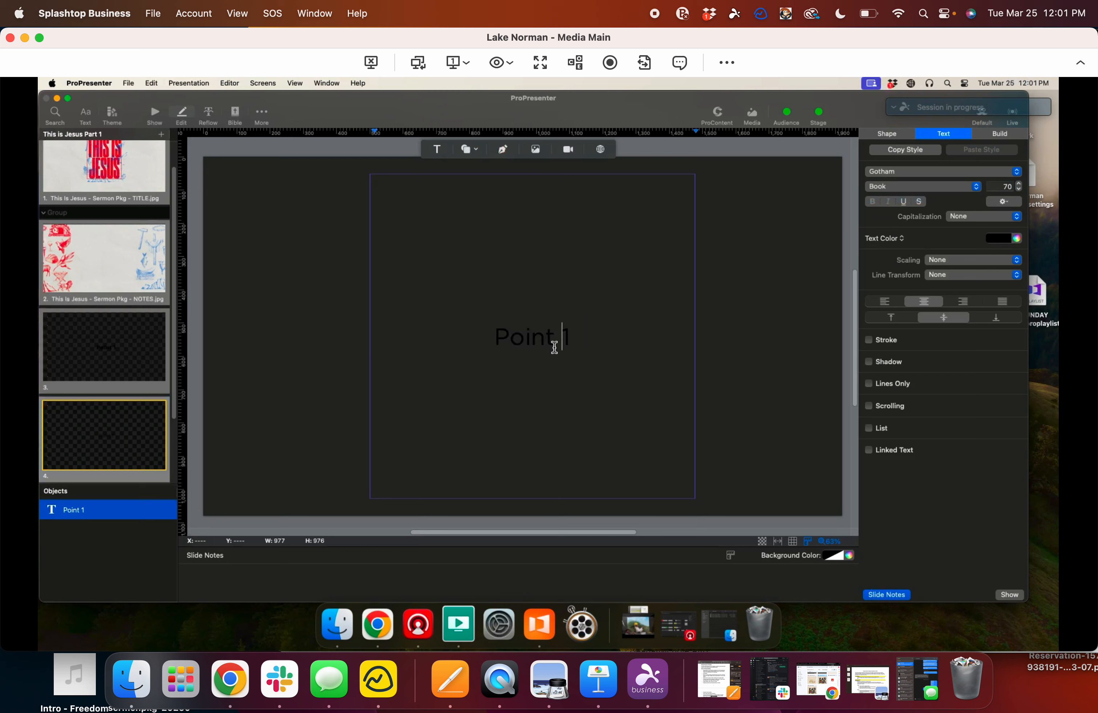
double_click(542, 347)
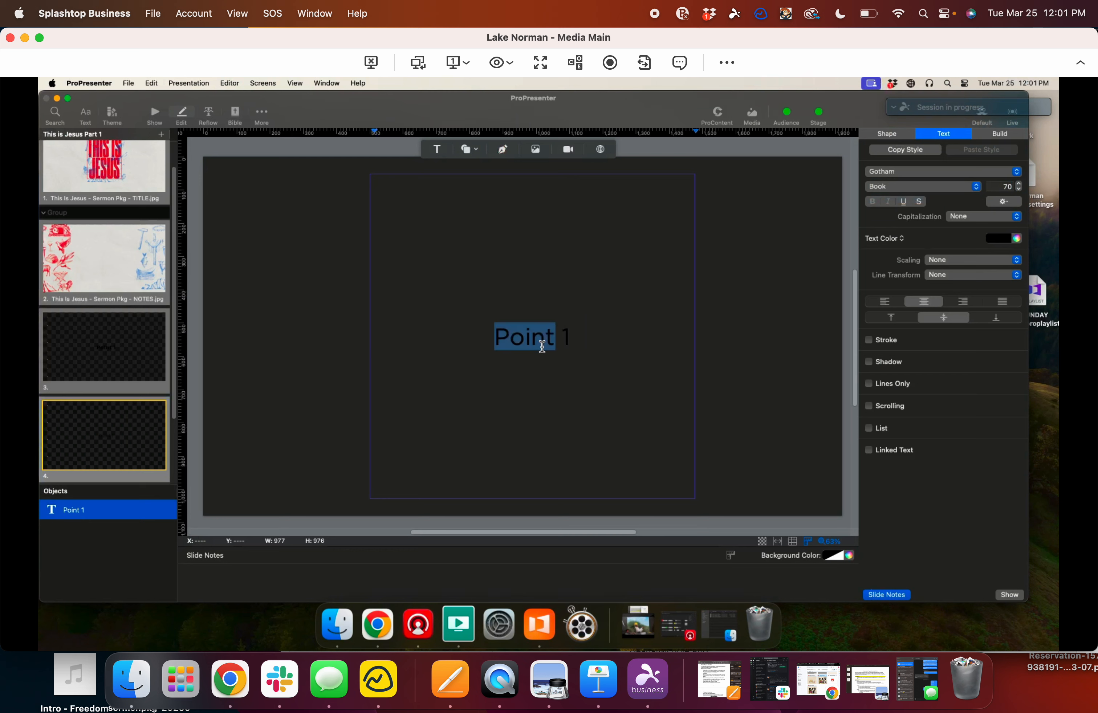
key(BackSpace)
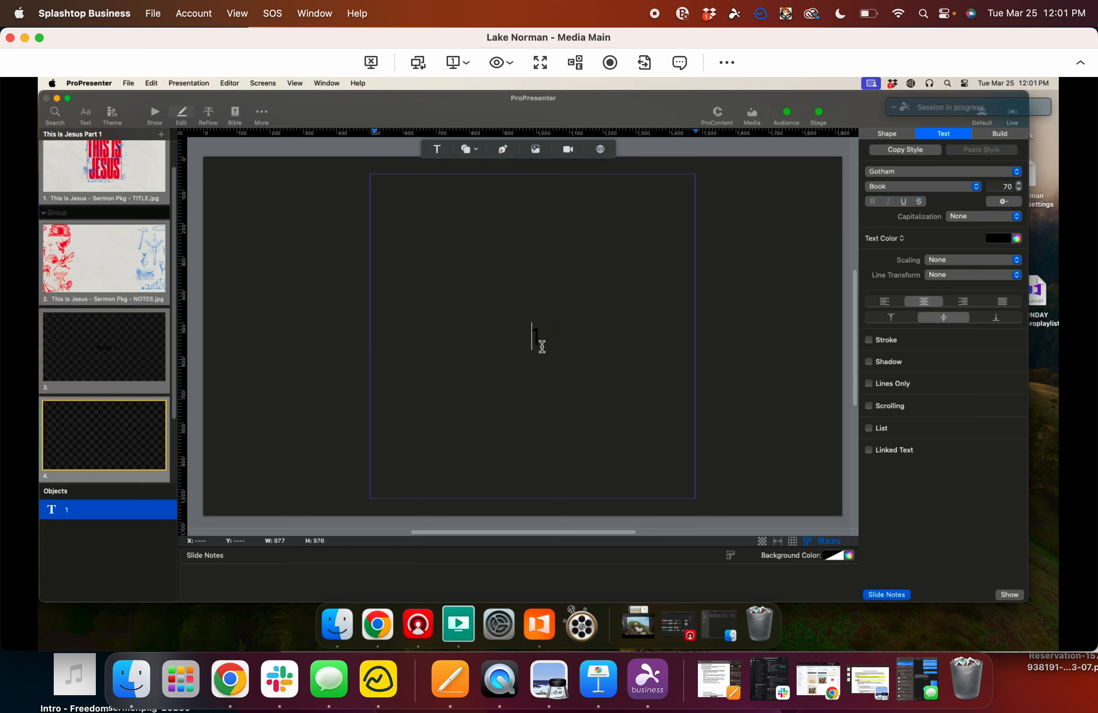
key(BackSpace)
text(ahbvljhasdvbljhasdlhjvc)
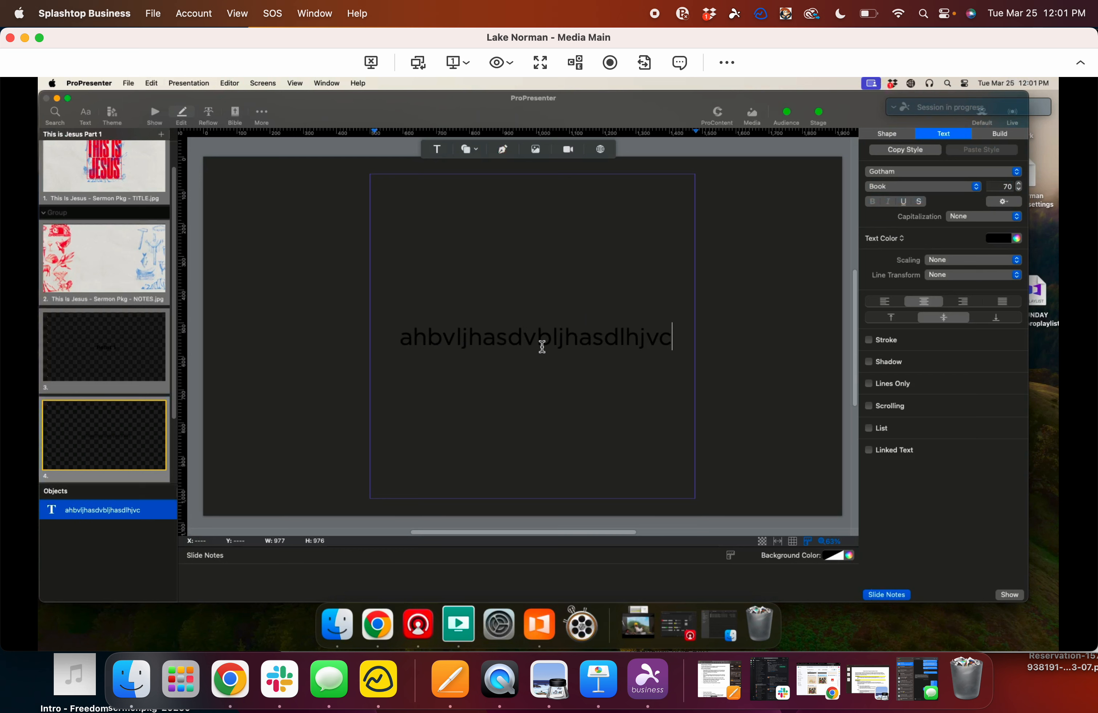
text(basljhbcvdljhsabdvhjasbdvljhasbdvljhasbdvlhjabsldvh)
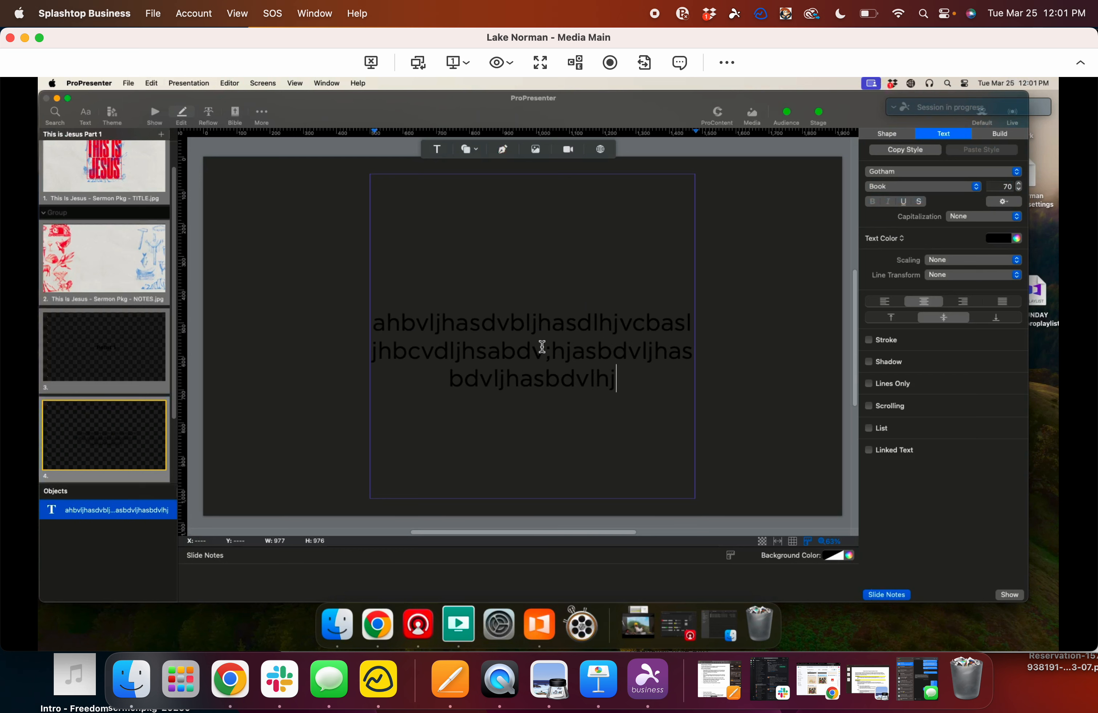
Step: Align the whole placeholder verse text to the left and to the top of its text box
drag(663, 381, 374, 315)
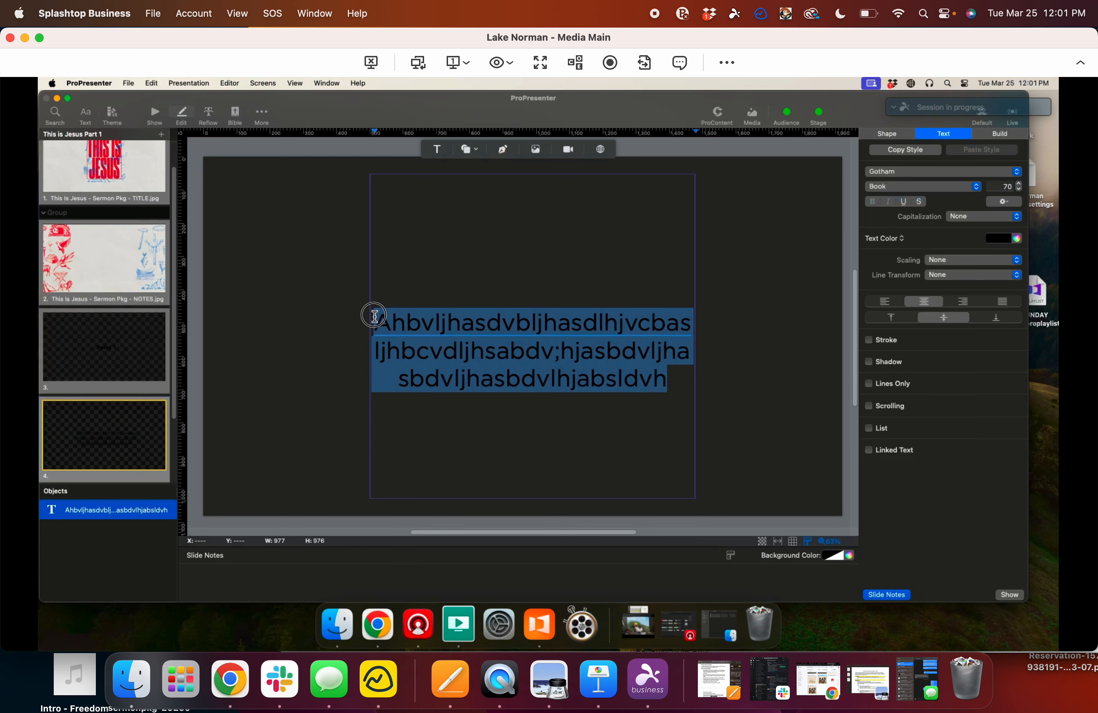
click(885, 302)
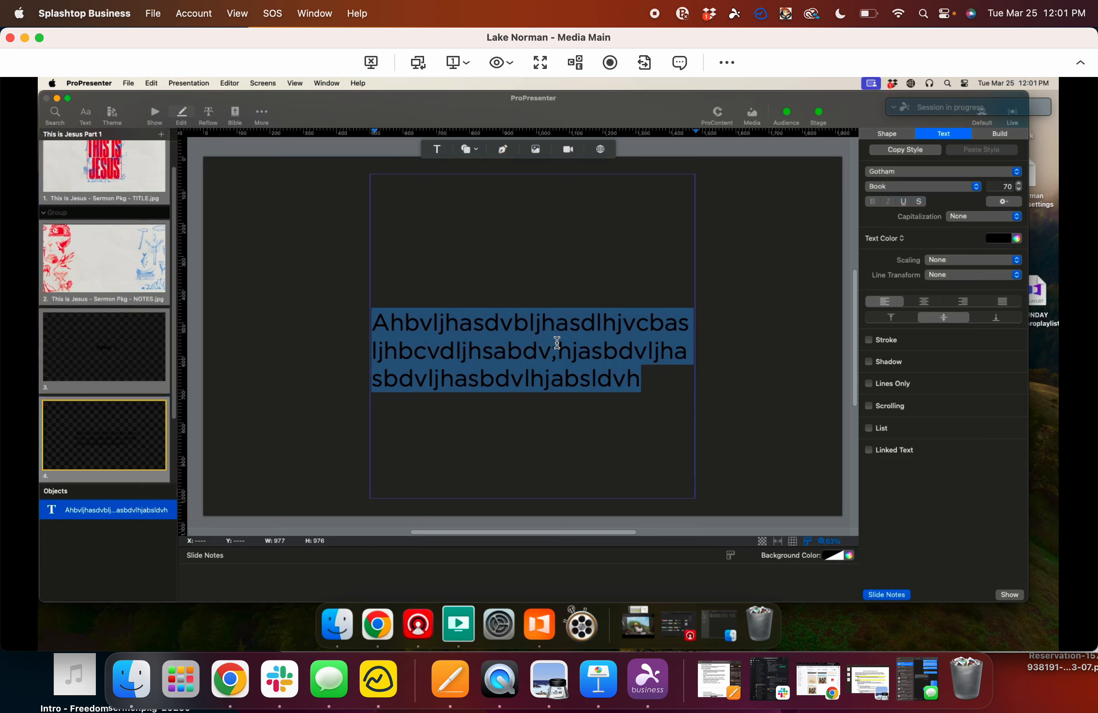
click(924, 302)
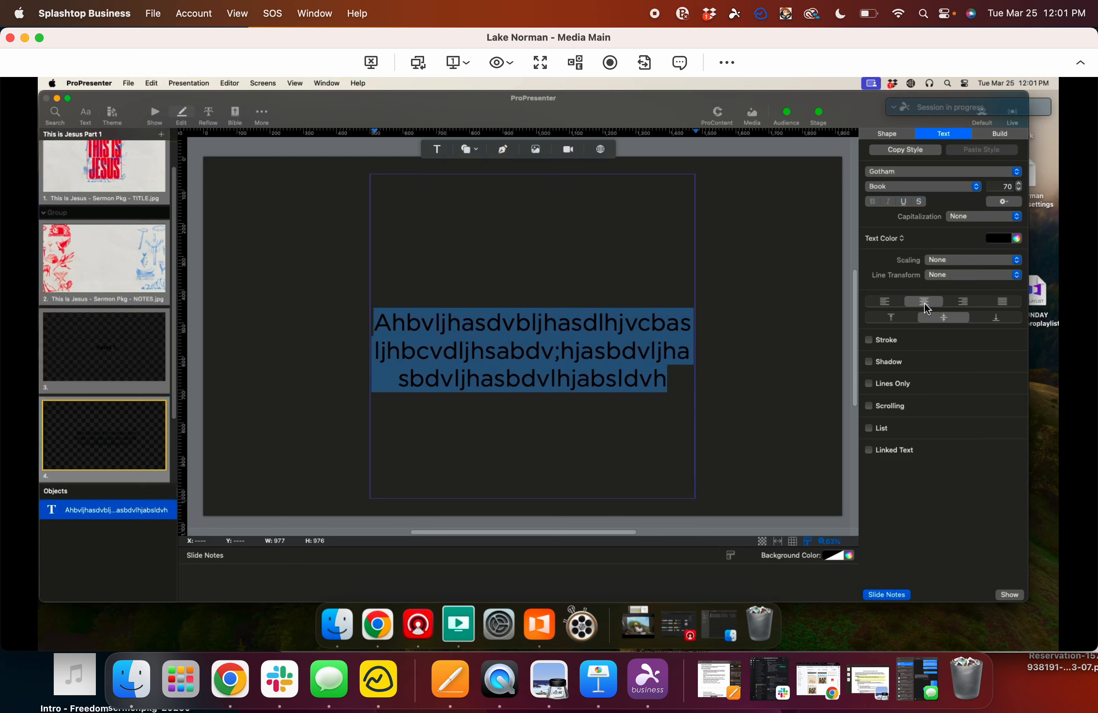
click(885, 302)
click(894, 318)
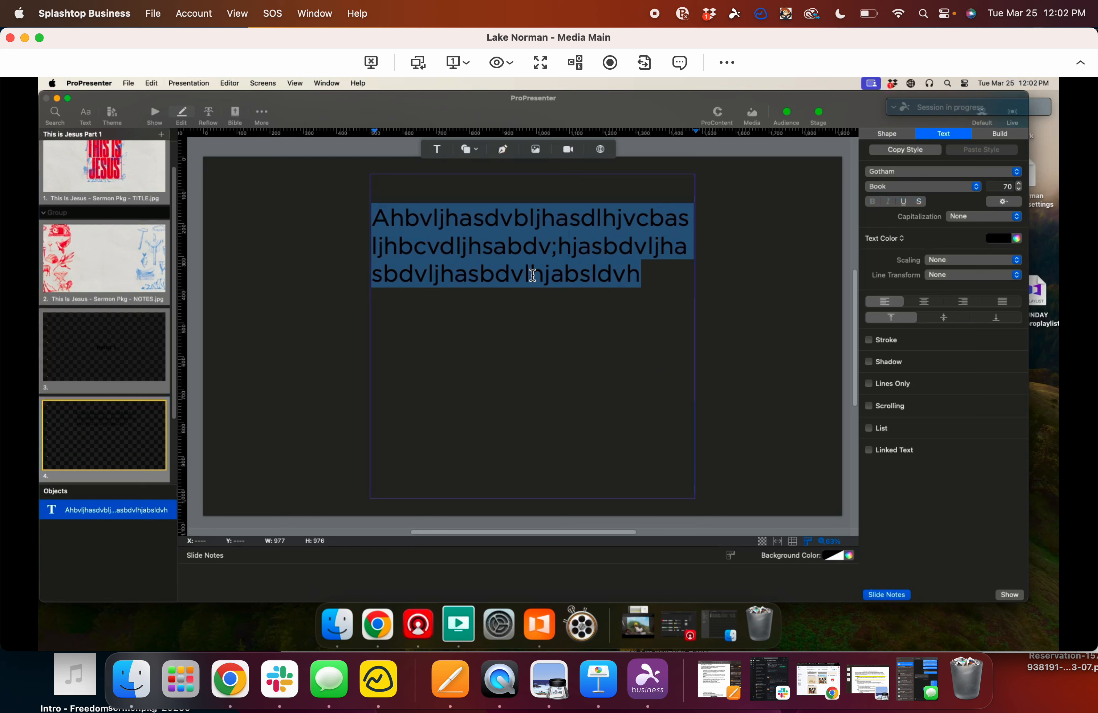
click(664, 282)
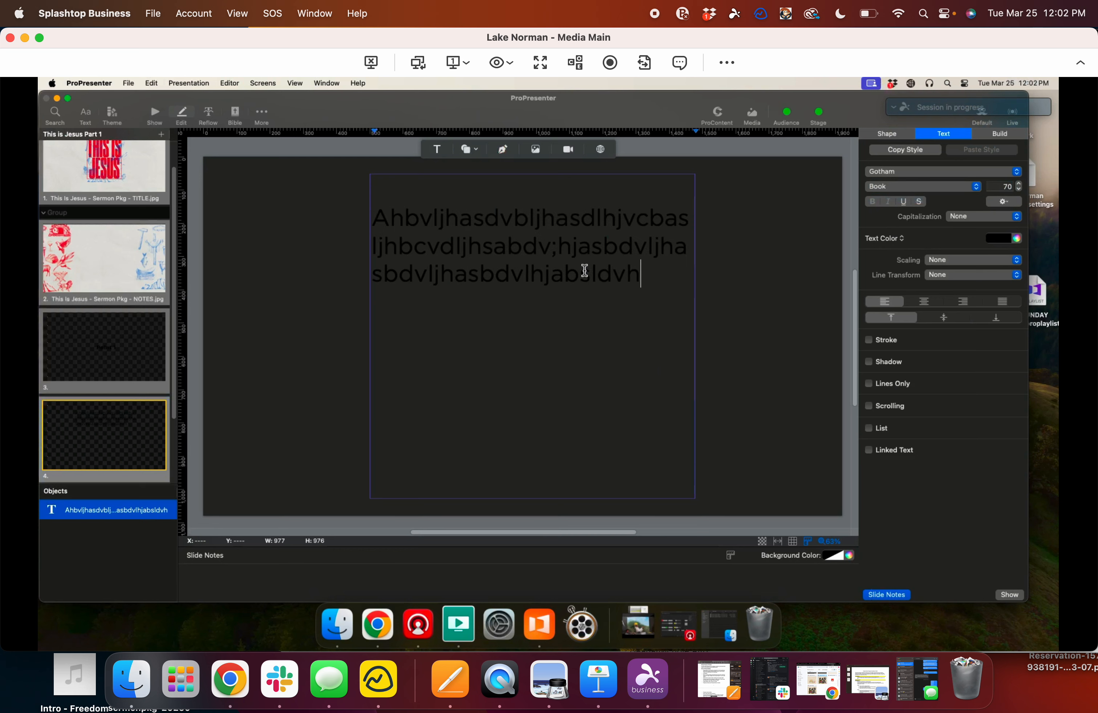
Step: Add a second text box about 476 by 119 and place it at the lower right of the verse text area
click(437, 149)
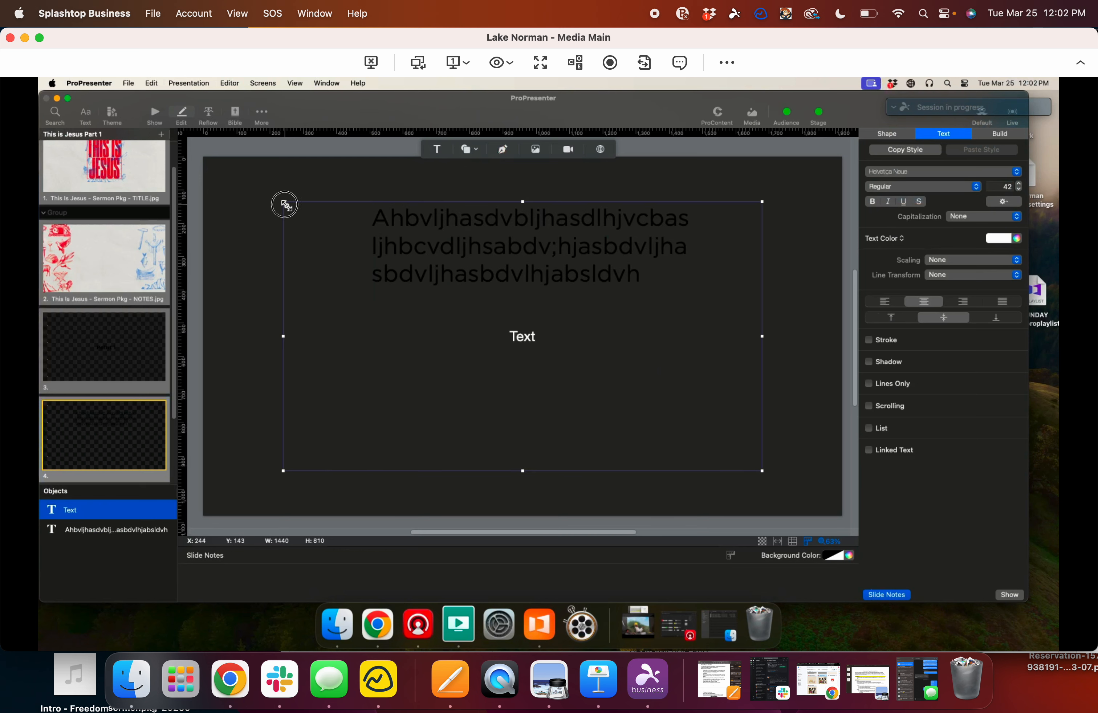
drag(283, 202, 603, 435)
drag(708, 456, 639, 453)
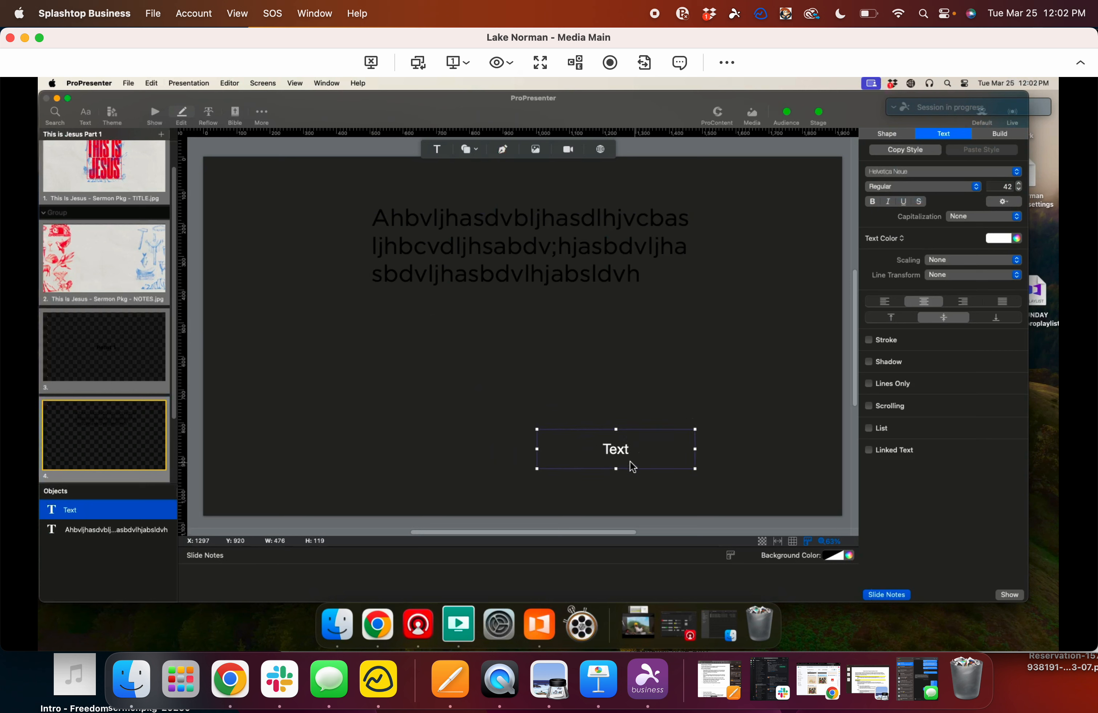
Step: Set the new text box to the Gotham font with All Caps capitalization and enter "John 3:16" as the reference
double_click(624, 455)
click(905, 171)
scroll(906, 172, up, 10)
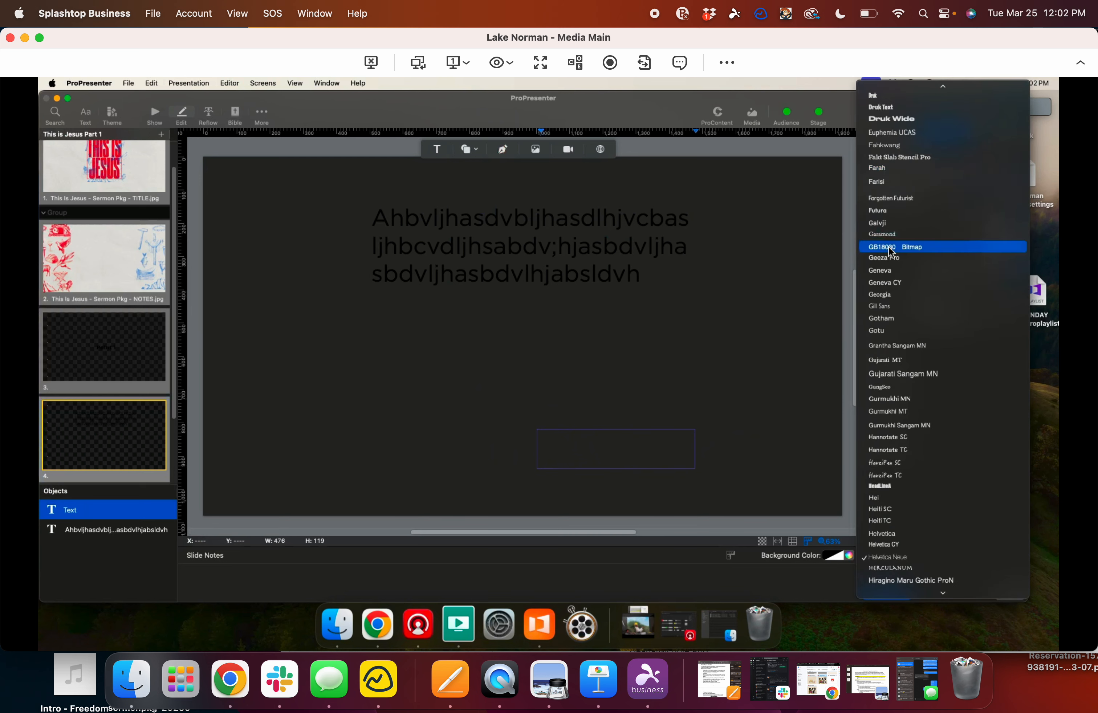
click(892, 318)
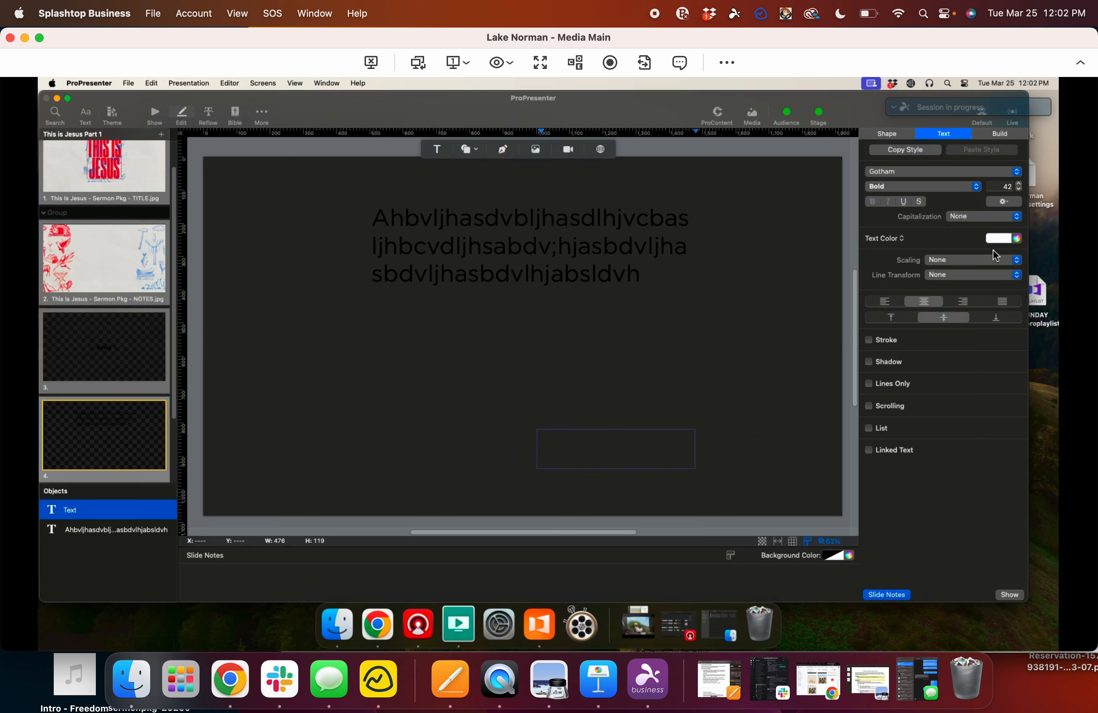
click(985, 216)
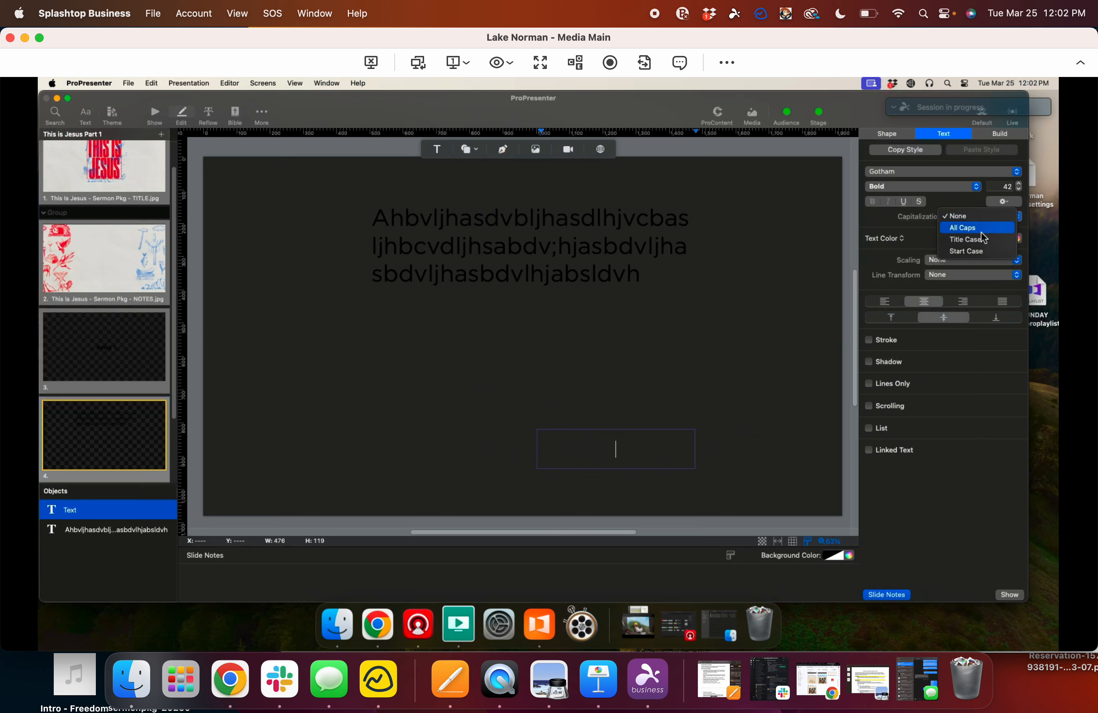
click(975, 227)
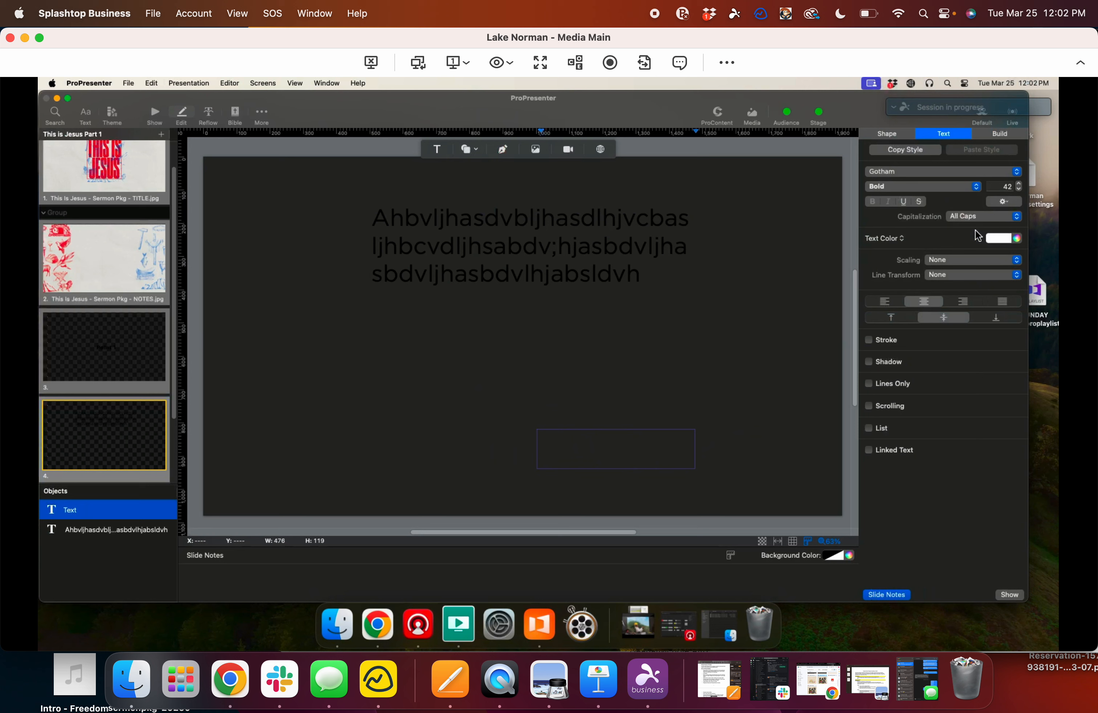
text(John 3:16)
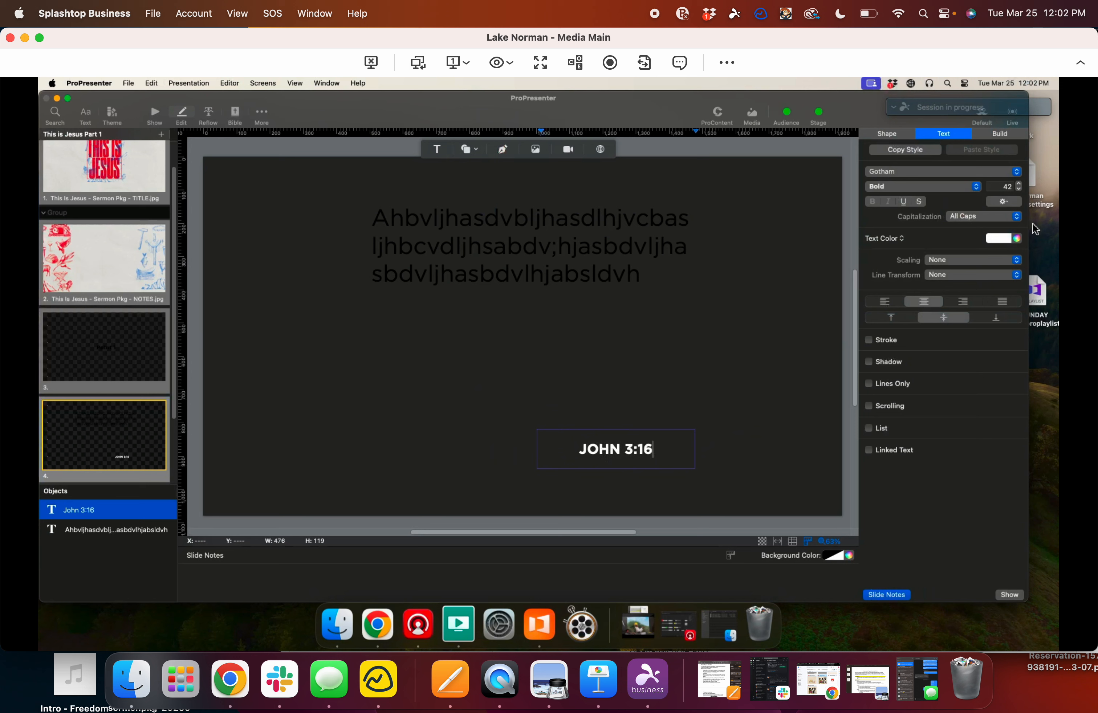
Step: Change the text color of the whole John 3:16 reference to black
click(1006, 239)
click(1017, 308)
drag(658, 452, 558, 450)
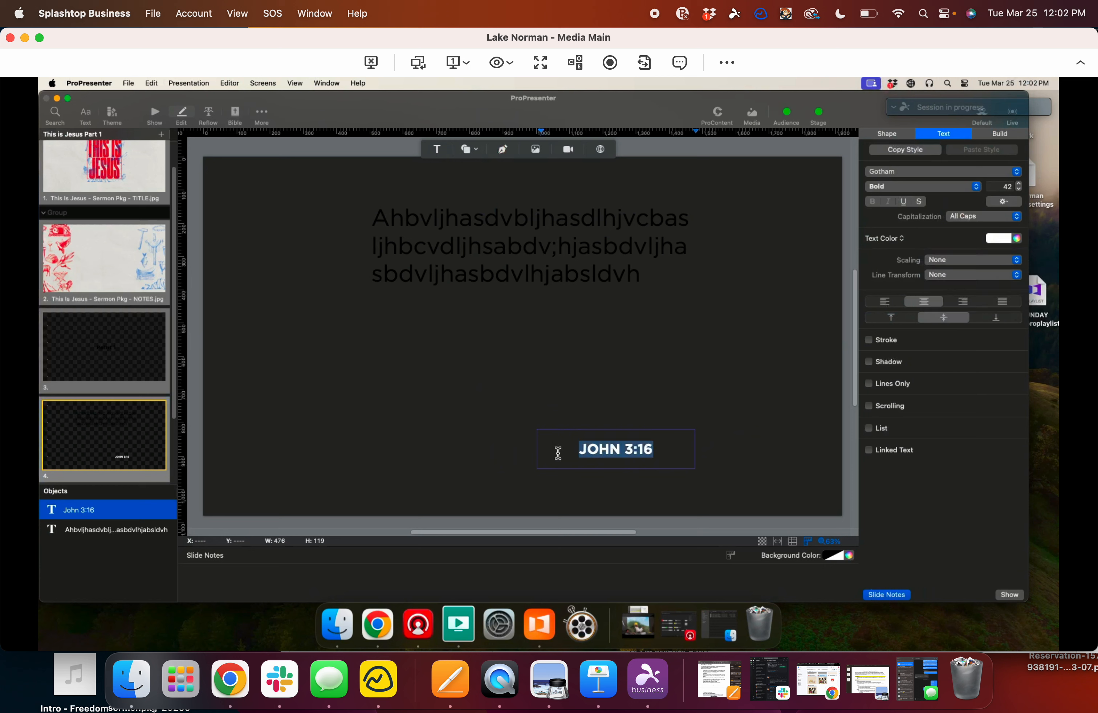
click(1006, 238)
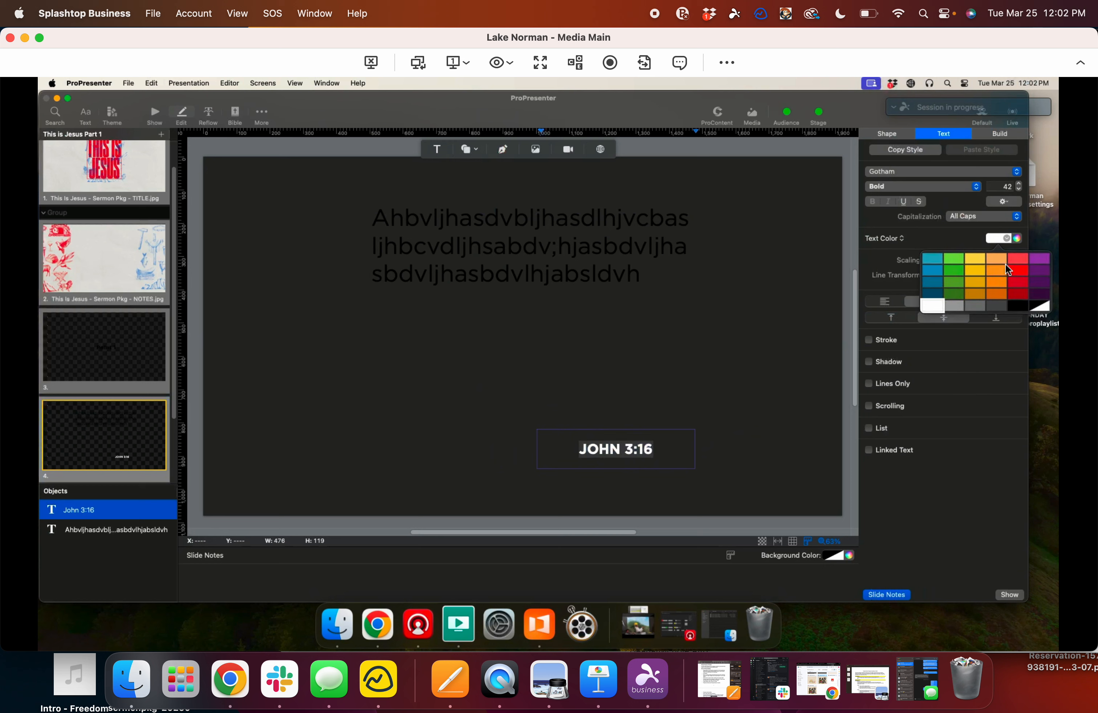
click(1025, 310)
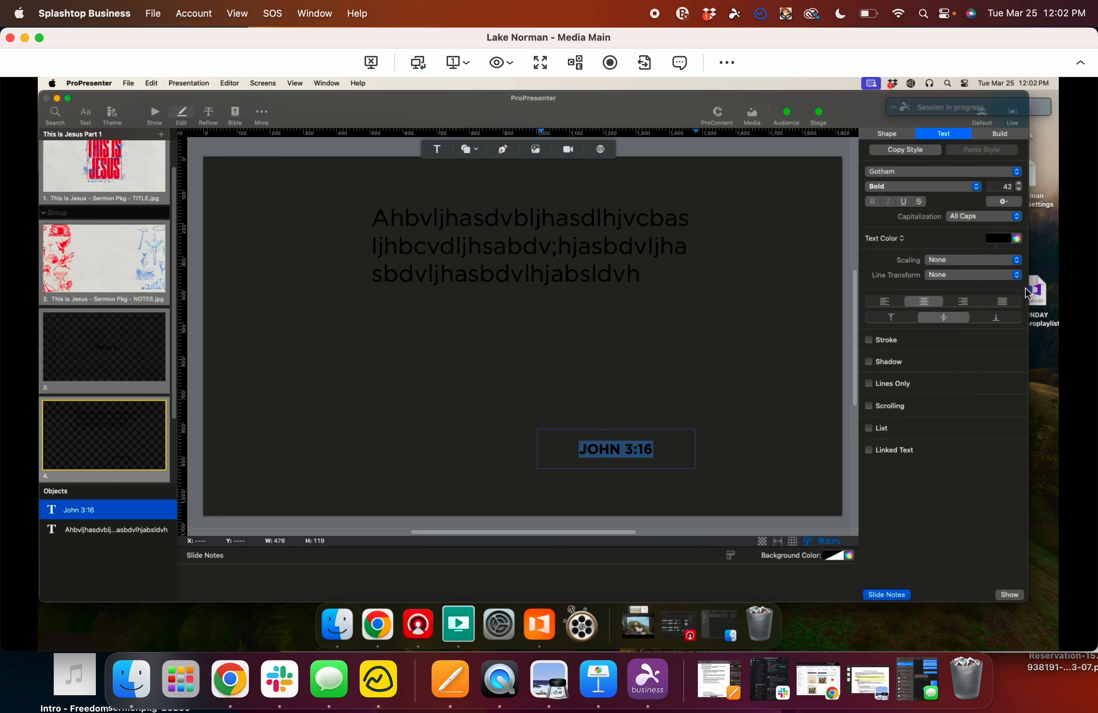
Step: Set the font size of the John 3:16 reference to 60
click(1009, 187)
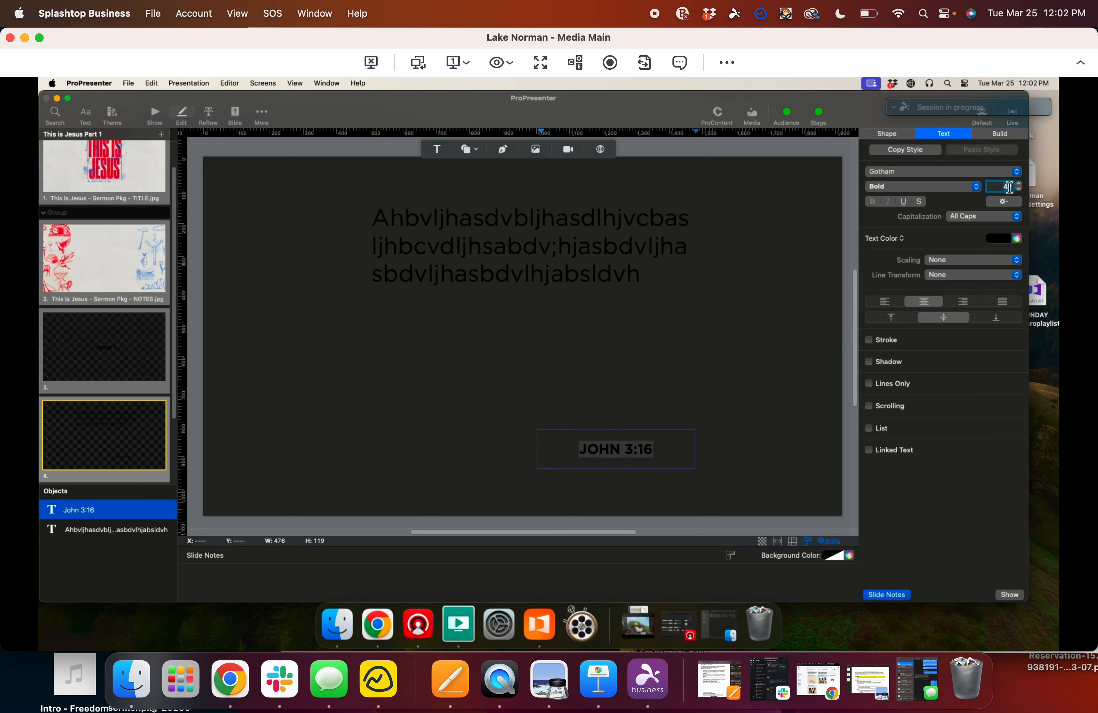
text(60)
key(Return)
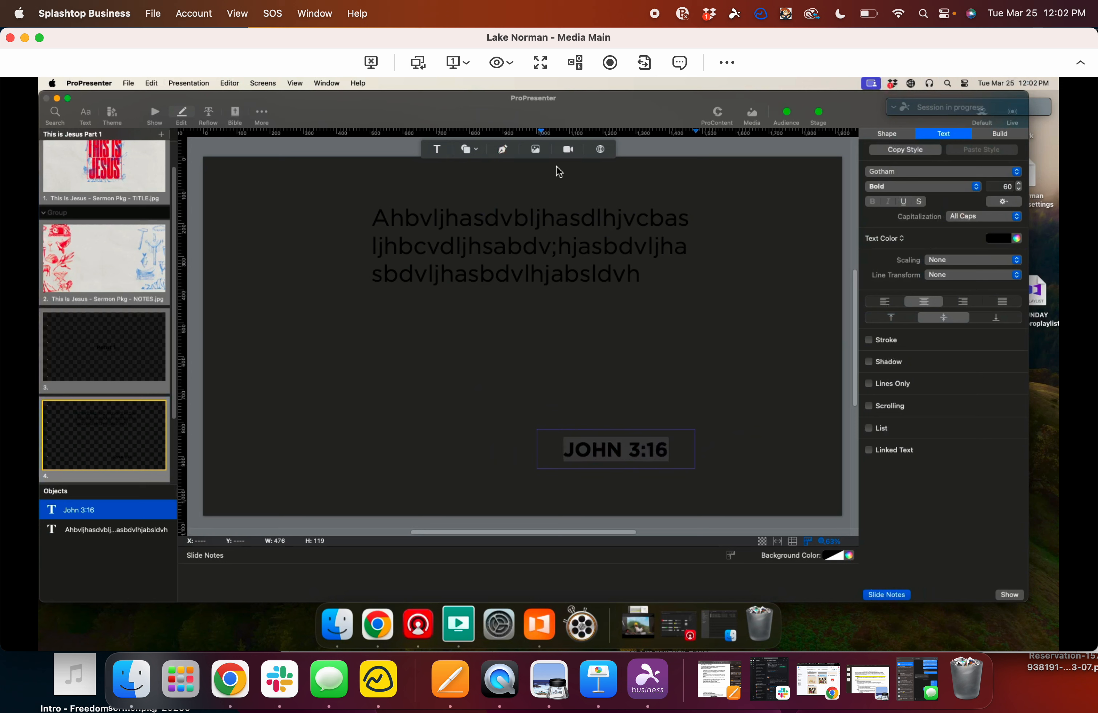
Step: Return to the slide show view and test the live output with verse slide 4 followed by closing title slide 5
click(157, 112)
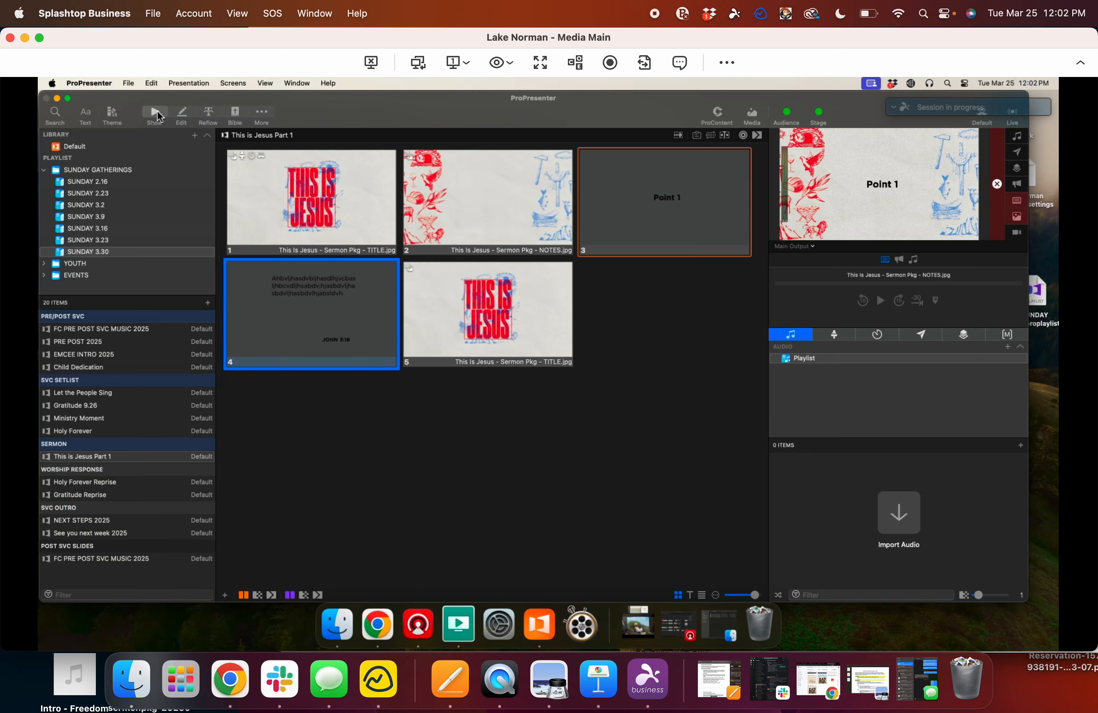
click(311, 347)
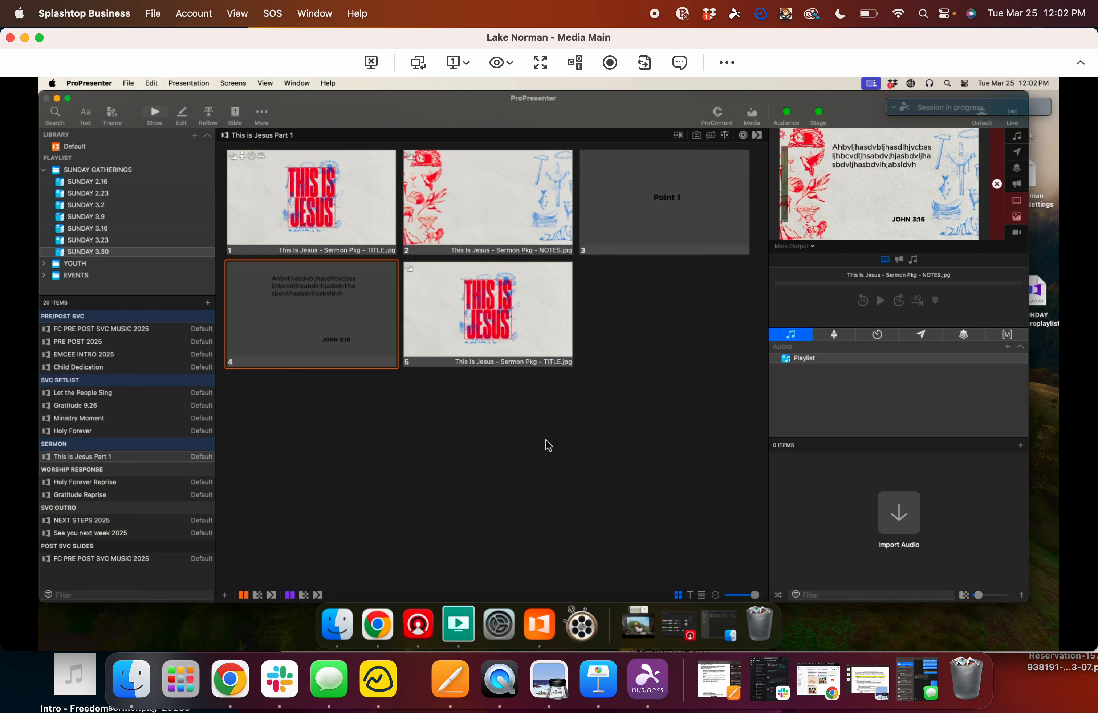
click(507, 319)
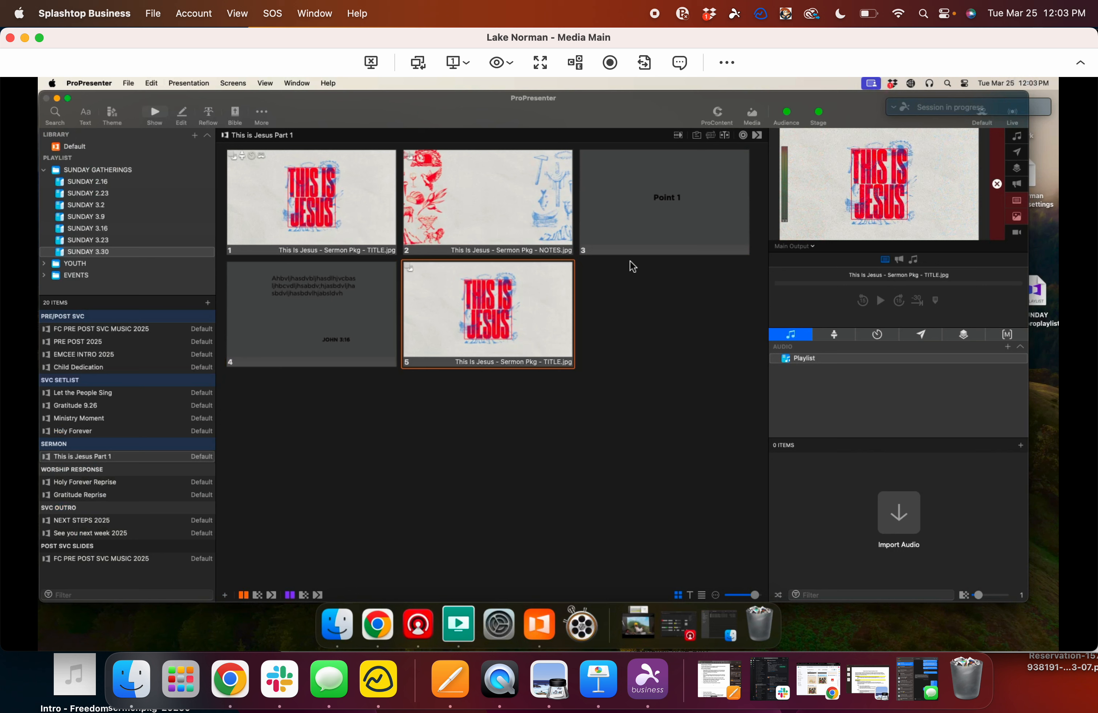
Step: Test verse slide 4 directly after the title slide, and again after triggering notes artwork slide 2
click(360, 317)
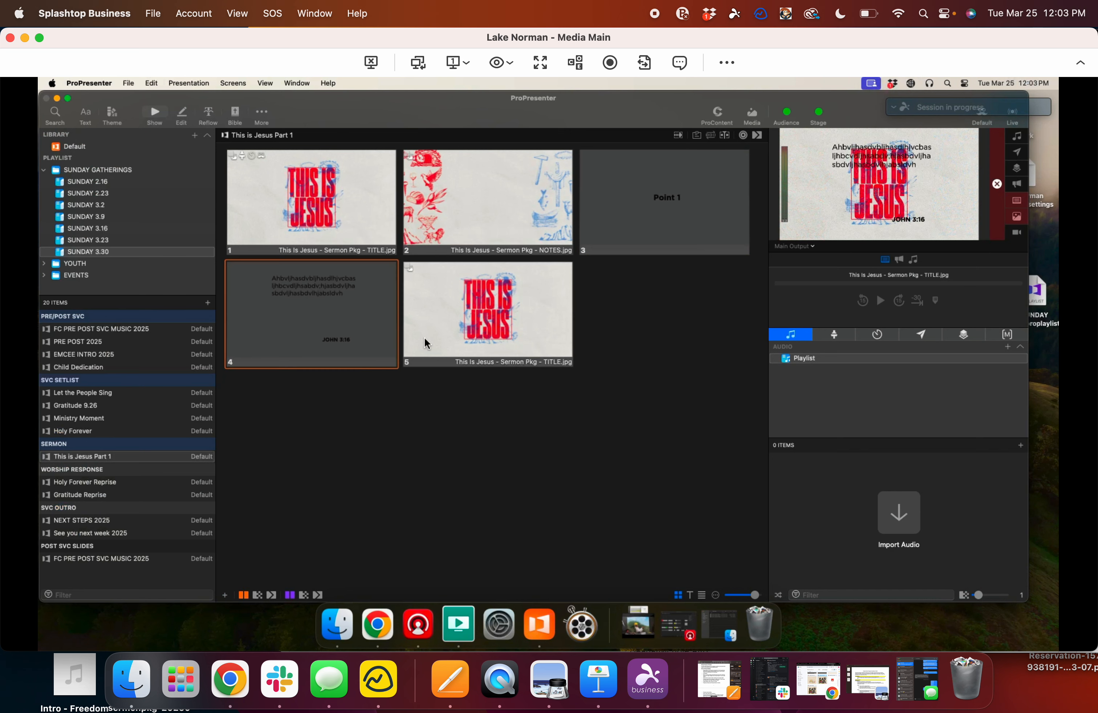
click(506, 212)
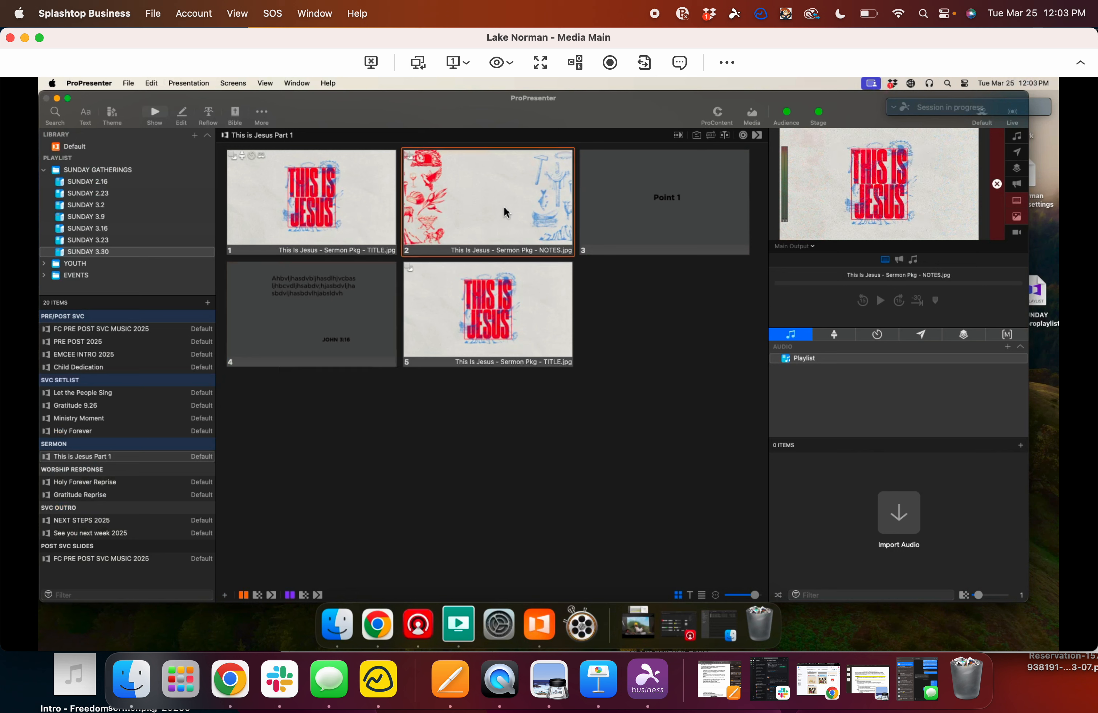
click(292, 324)
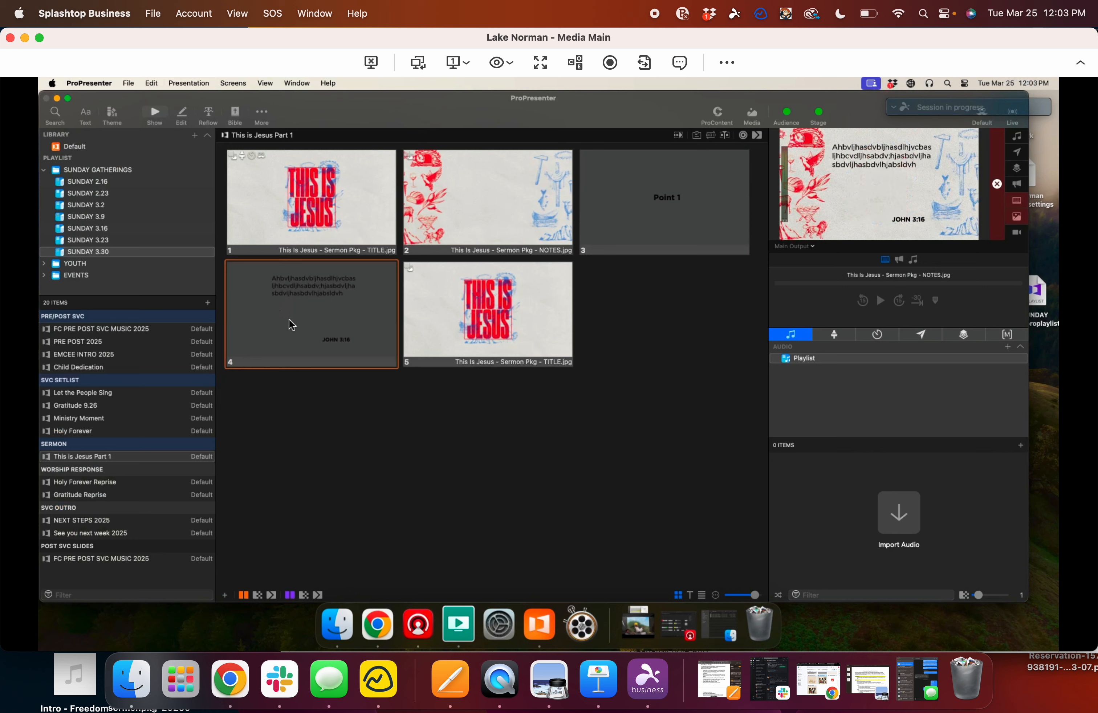